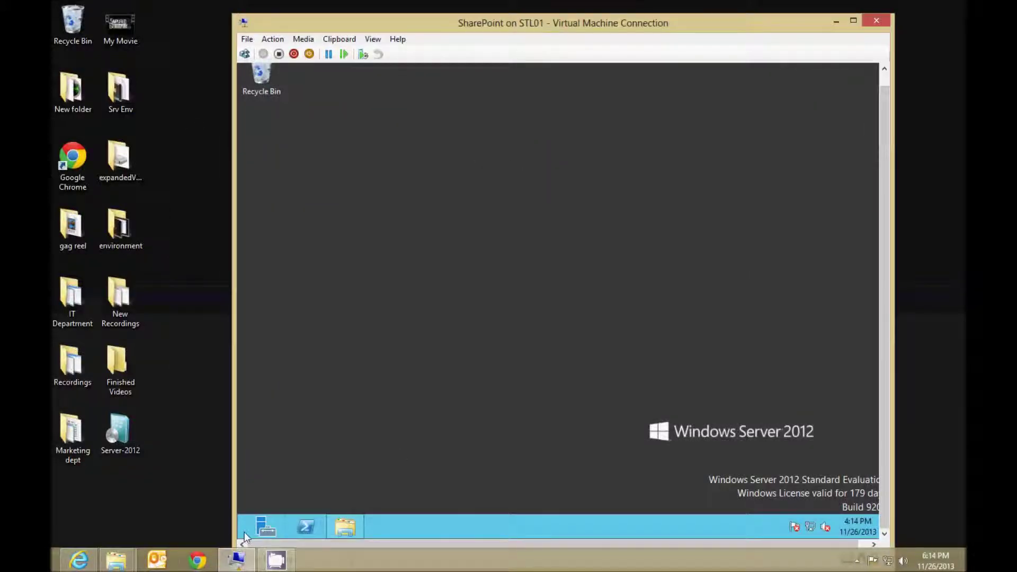
# Start the SharePoint 2013 Products Configuration Wizard, accept the services reset, and bring up the SDDL fix article.
pyautogui.click(245, 537)
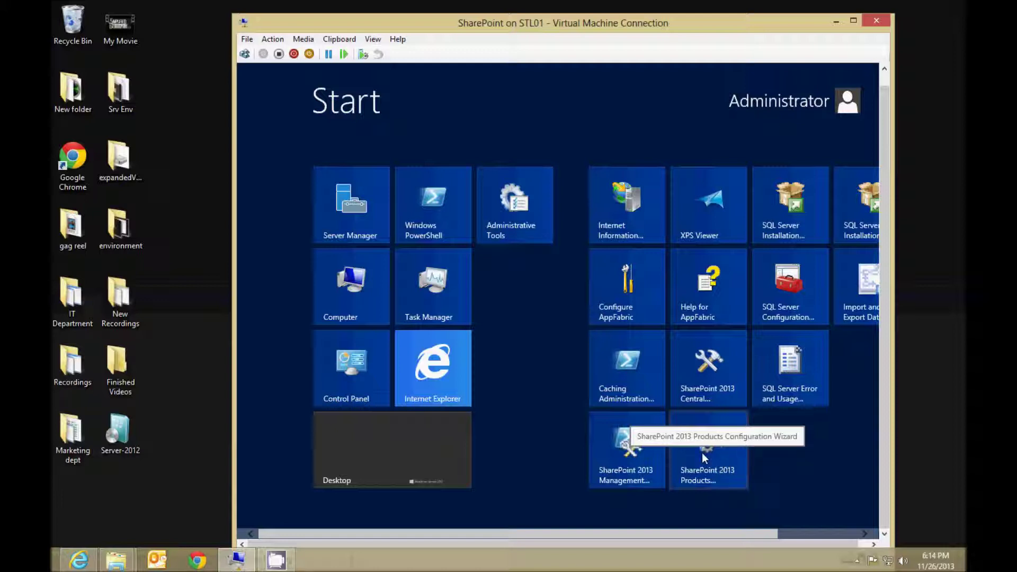
pyautogui.write('sharepoint')
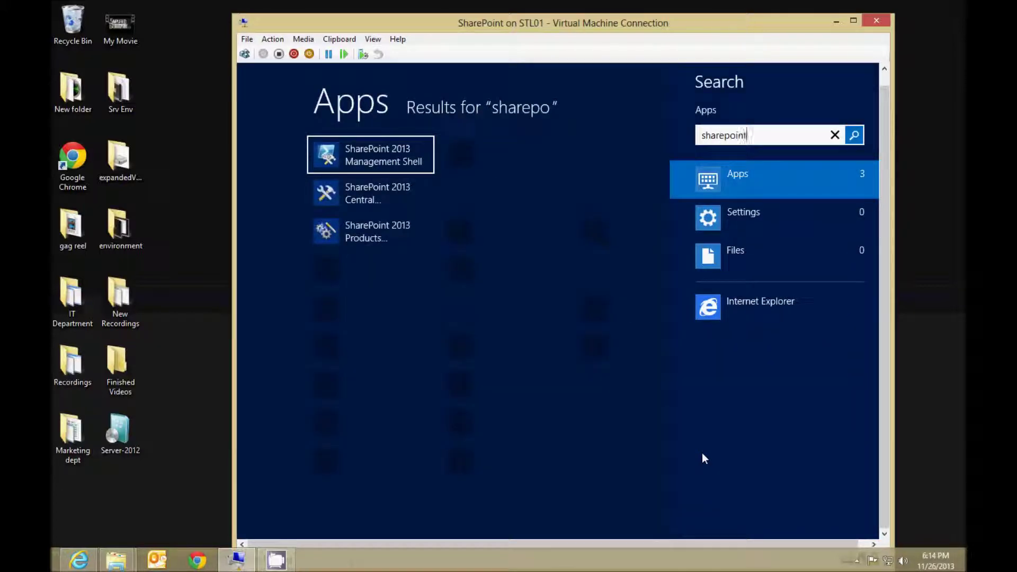
pyautogui.click(333, 229)
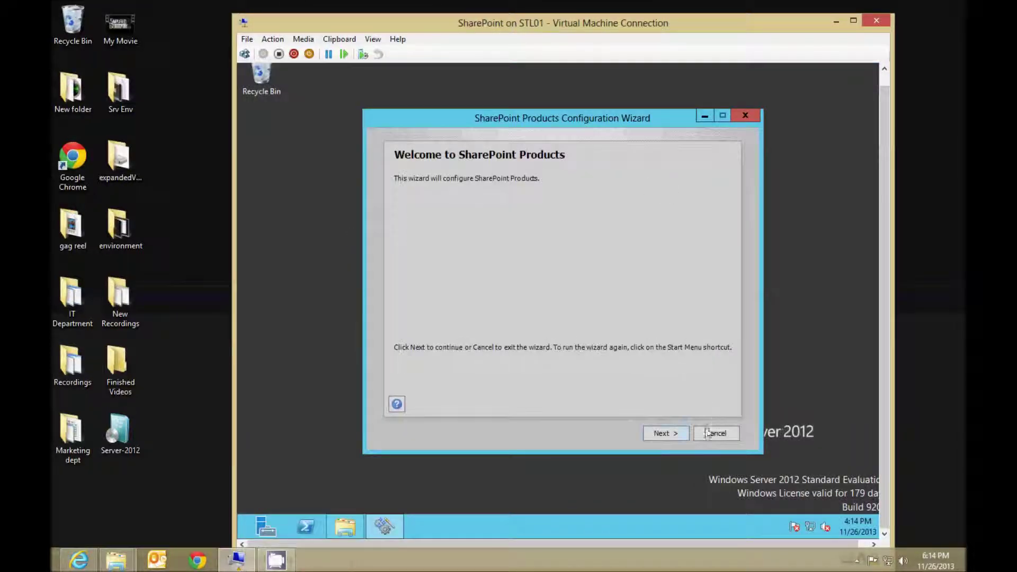
pyautogui.click(664, 433)
pyautogui.click(624, 365)
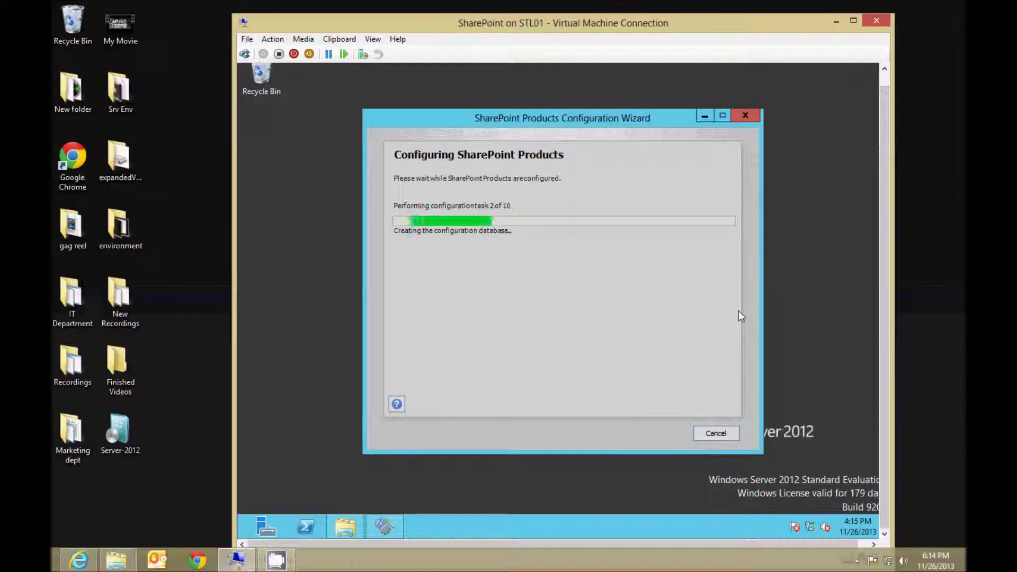
pyautogui.click(87, 558)
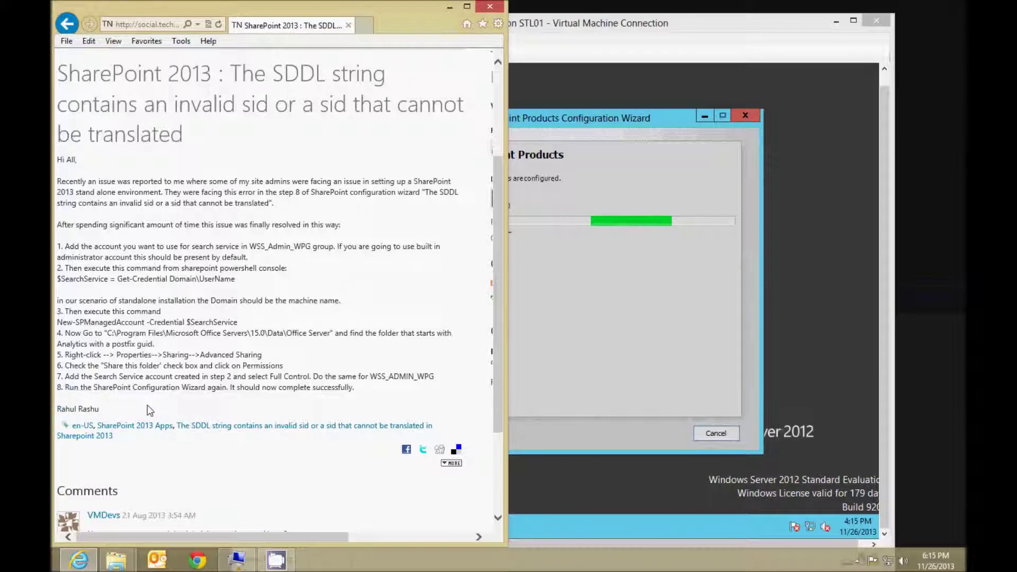
# Read through and highlight the SDDL fix steps in the TechNet article, then maximize the VM window.
pyautogui.scroll(3, 148, 410)
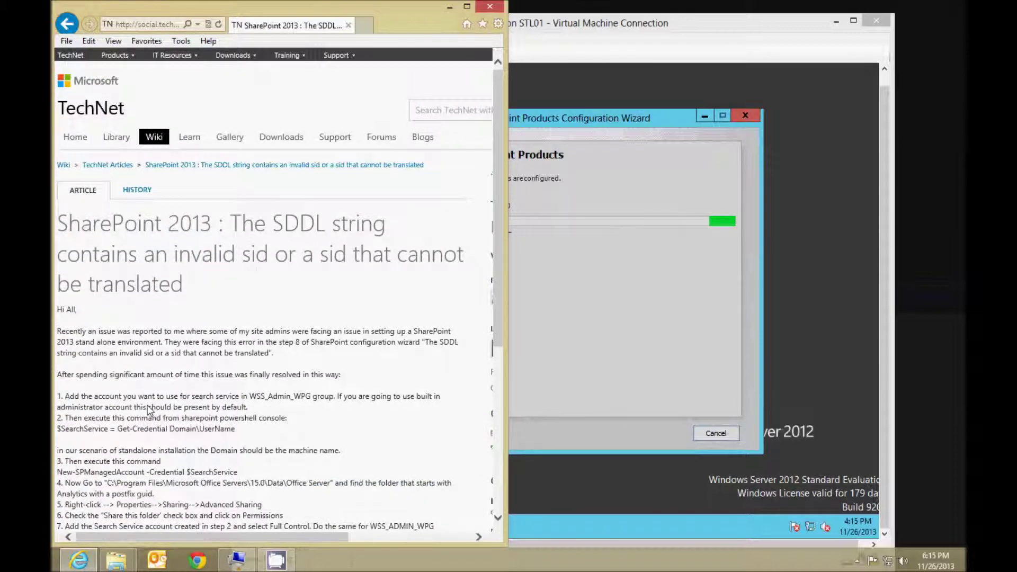
pyautogui.scroll(-3, 149, 411)
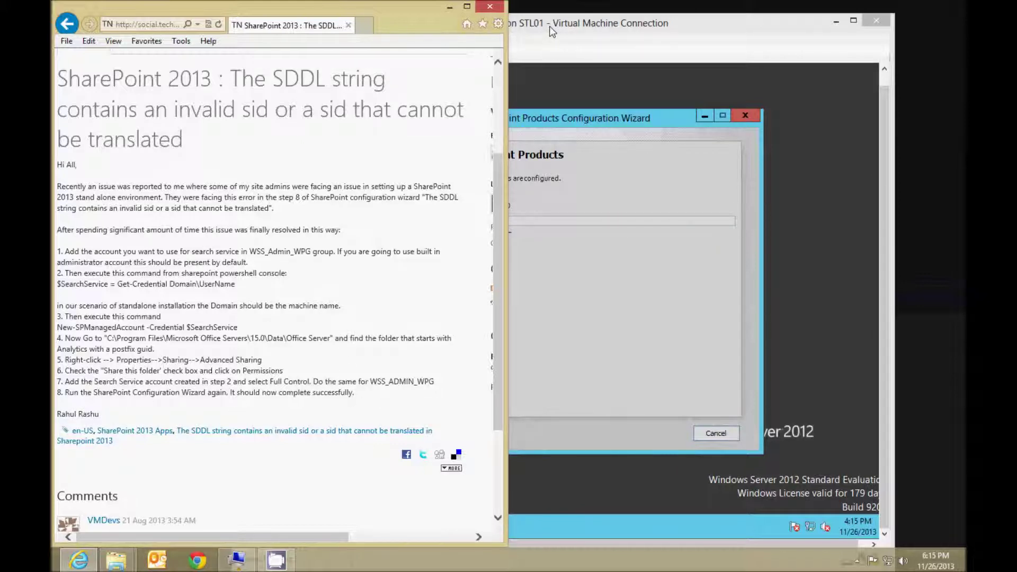
pyautogui.moveTo(354, 392); pyautogui.dragTo(59, 218)
pyautogui.click(227, 165)
pyautogui.moveTo(236, 153); pyautogui.dragTo(281, 138)
pyautogui.click(83, 68)
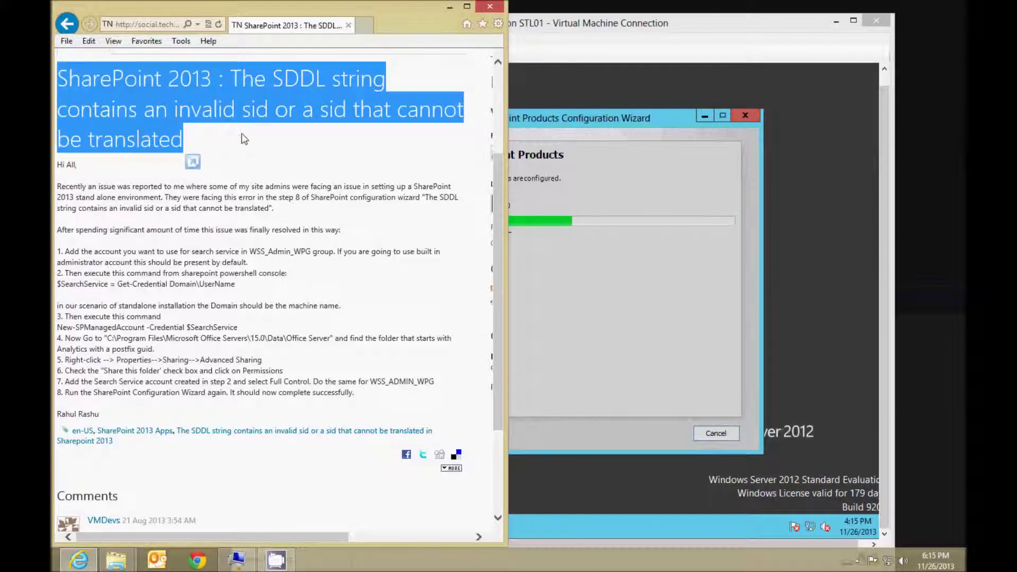
pyautogui.click(280, 139)
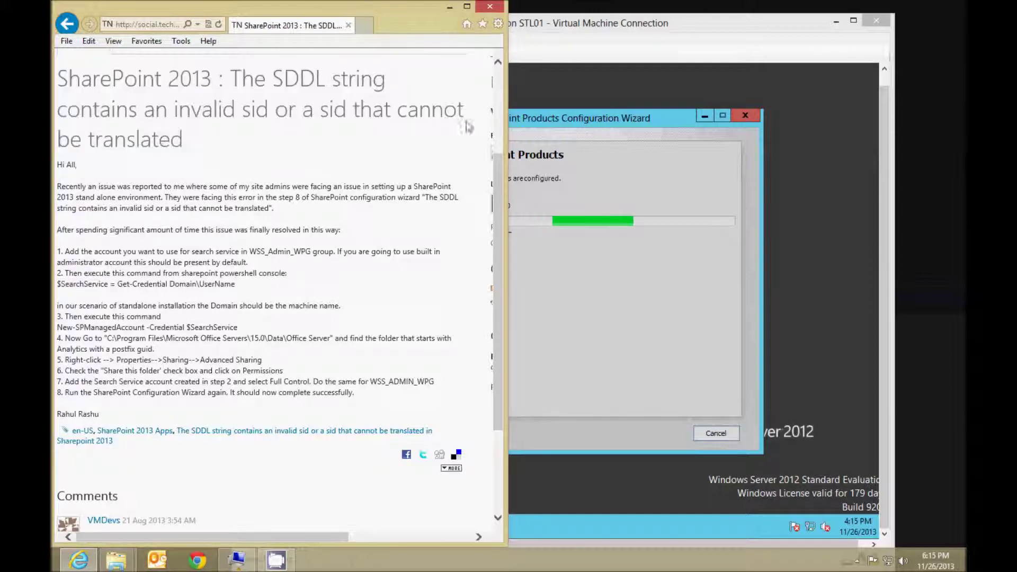
pyautogui.click(654, 26)
pyautogui.doubleClick(650, 24)
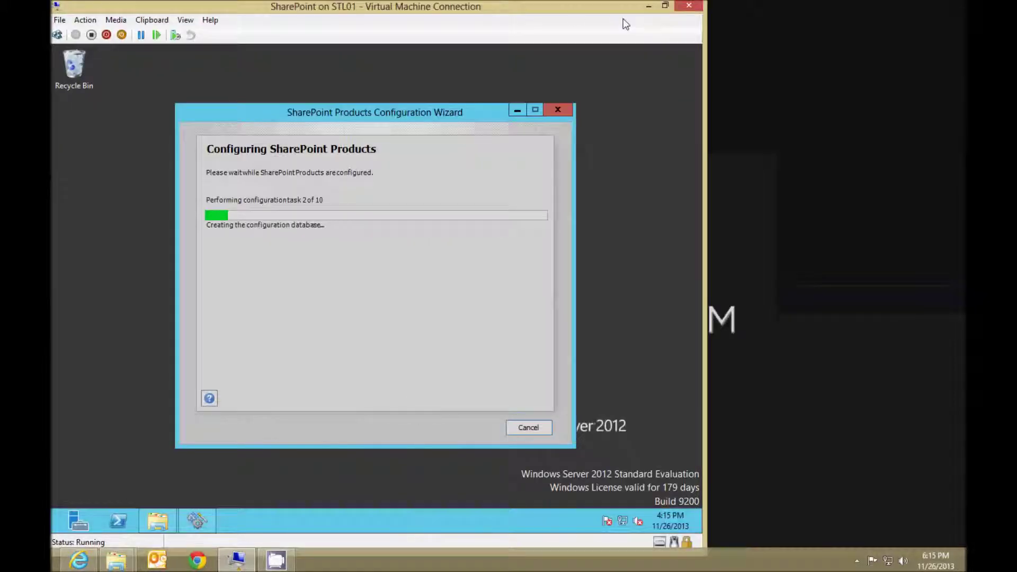
# Compare the wizard's SDDL string error with the fix article, then finish the failed wizard.
pyautogui.click(665, 5)
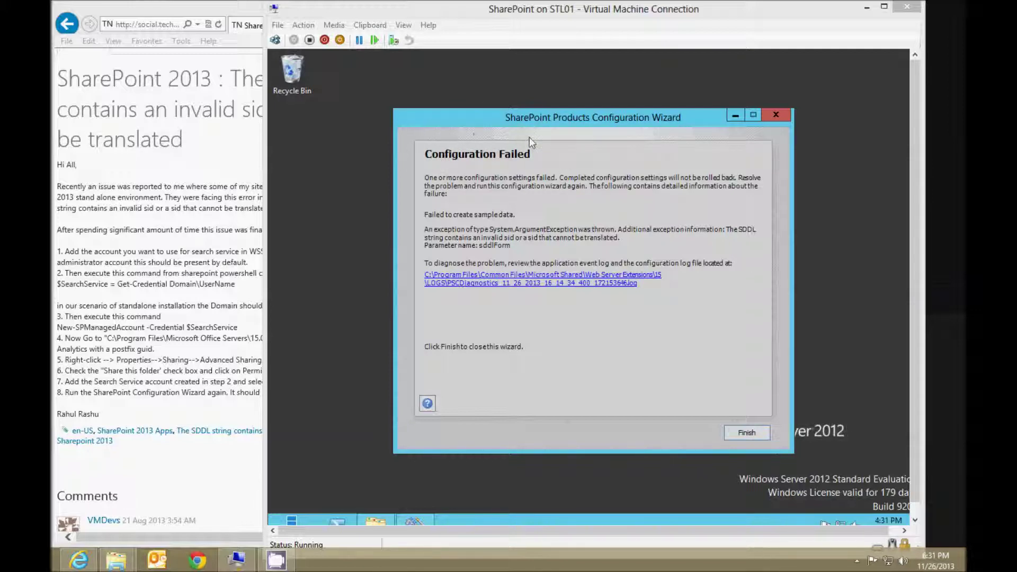
pyautogui.click(221, 10)
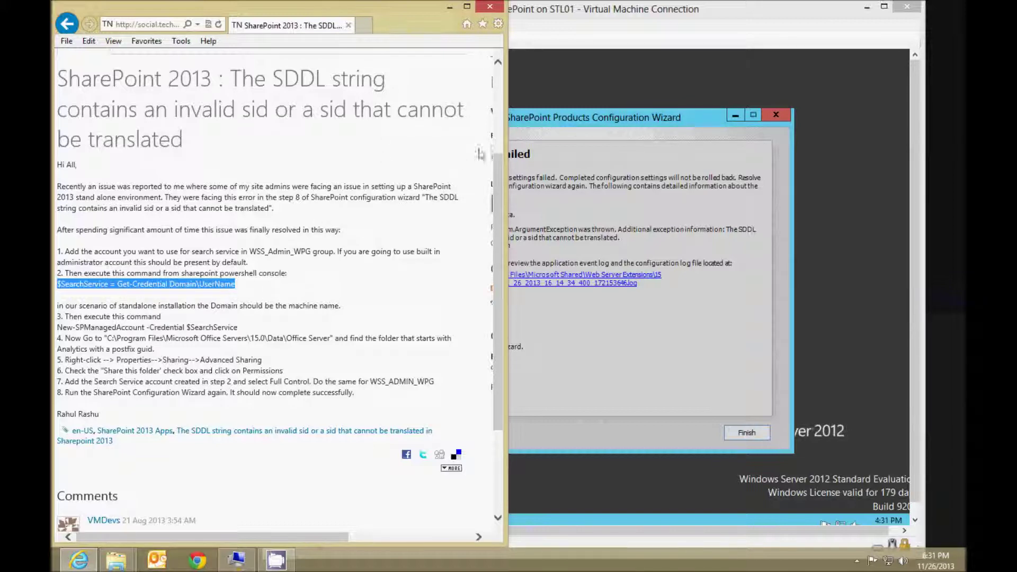
pyautogui.click(566, 125)
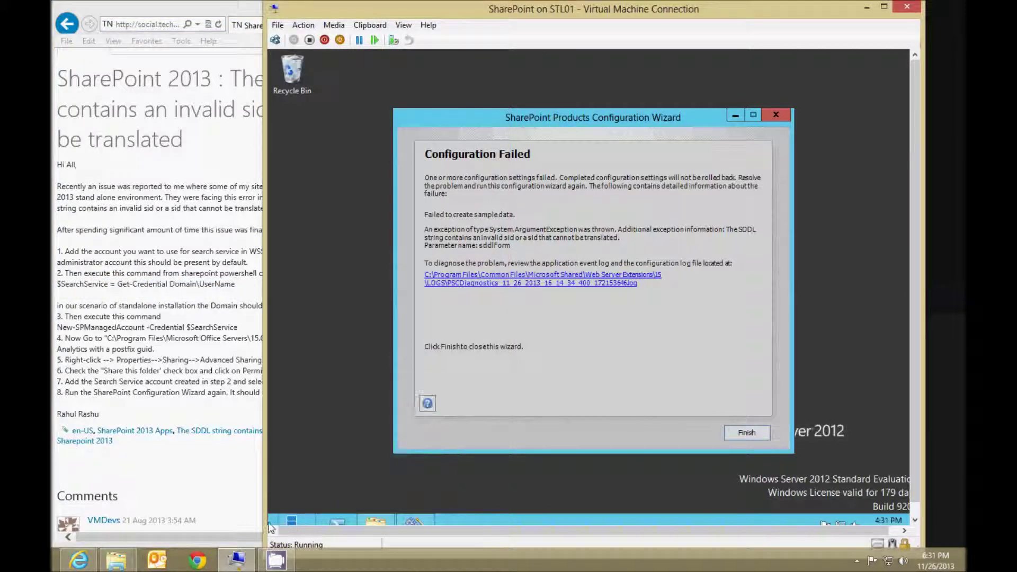
pyautogui.click(775, 115)
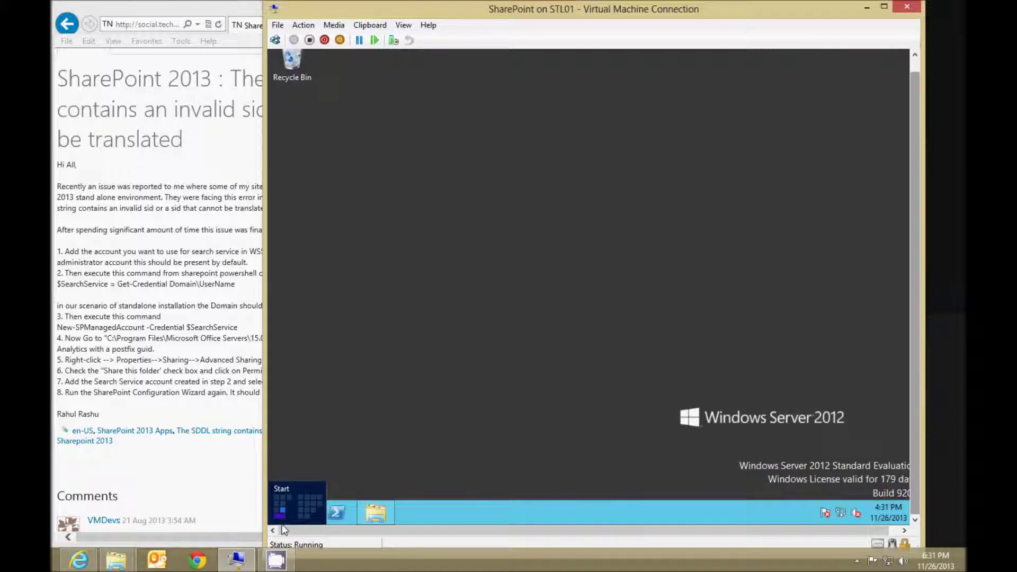
# Launch SharePoint 2013 Management Shell as administrator from a Start search for 'share'.
pyautogui.click(276, 524)
pyautogui.write('share')
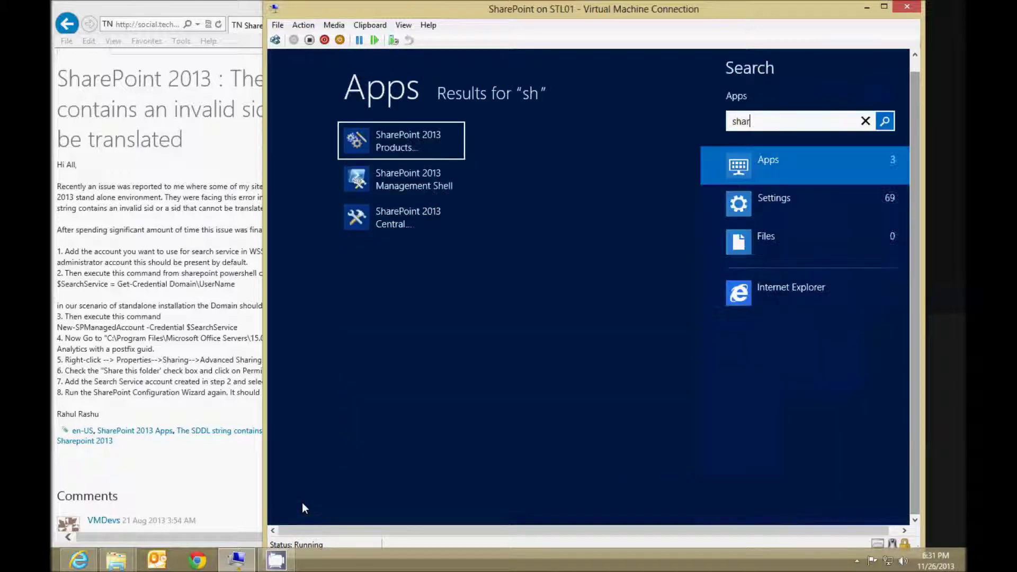
pyautogui.rightClick(384, 181)
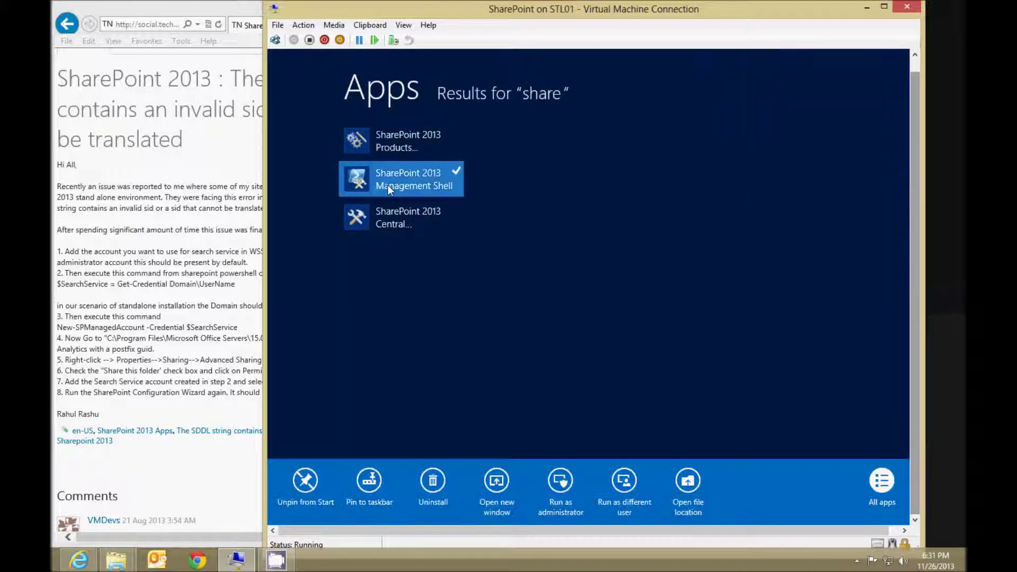
pyautogui.click(559, 483)
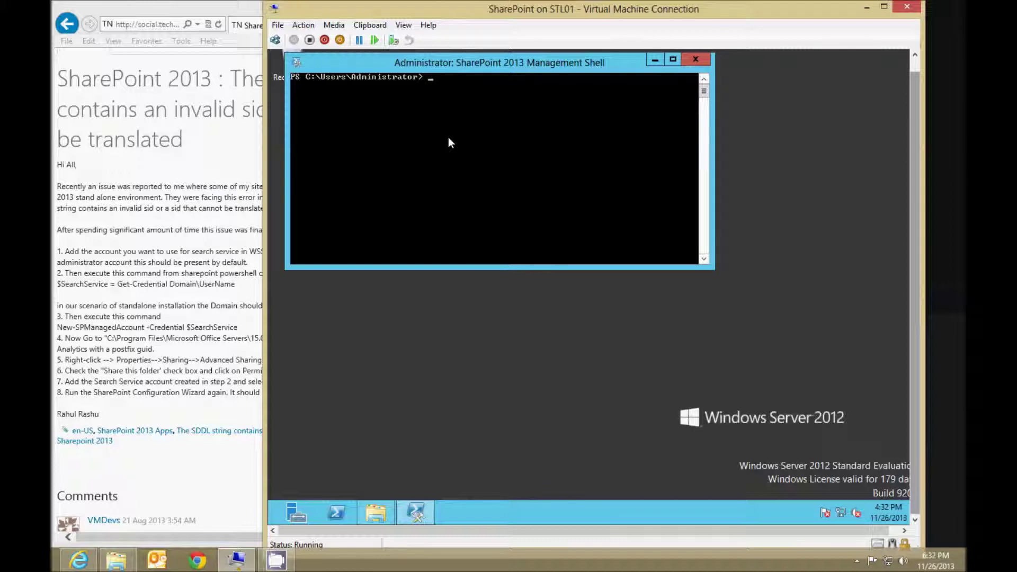
# Run $searchservice=get-credential, entering the domain administrator account and its password.
pyautogui.write('$sear')
pyautogui.write('ch')
pyautogui.write('service=')
pyautogui.write('get')
pyautogui.write('-sp')
pyautogui.press('BackSpace')
pyautogui.press('BackSpace')
pyautogui.write('credentia')
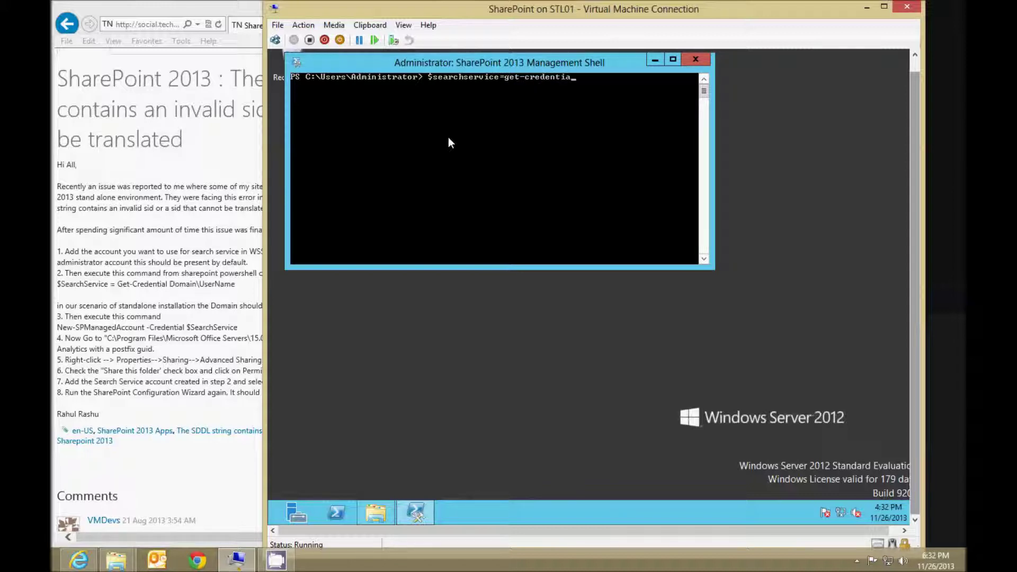
pyautogui.write('l')
pyautogui.write(' -Domain')
pyautogui.press('BackSpace')
pyautogui.press('BackSpace')
pyautogui.press('BackSpace')
pyautogui.press('BackSpace')
pyautogui.press('BackSpace')
pyautogui.press('BackSpace')
pyautogui.press('BackSpace')
pyautogui.press('BackSpace')
pyautogui.write('sp\\administrator')
pyautogui.press('Return')
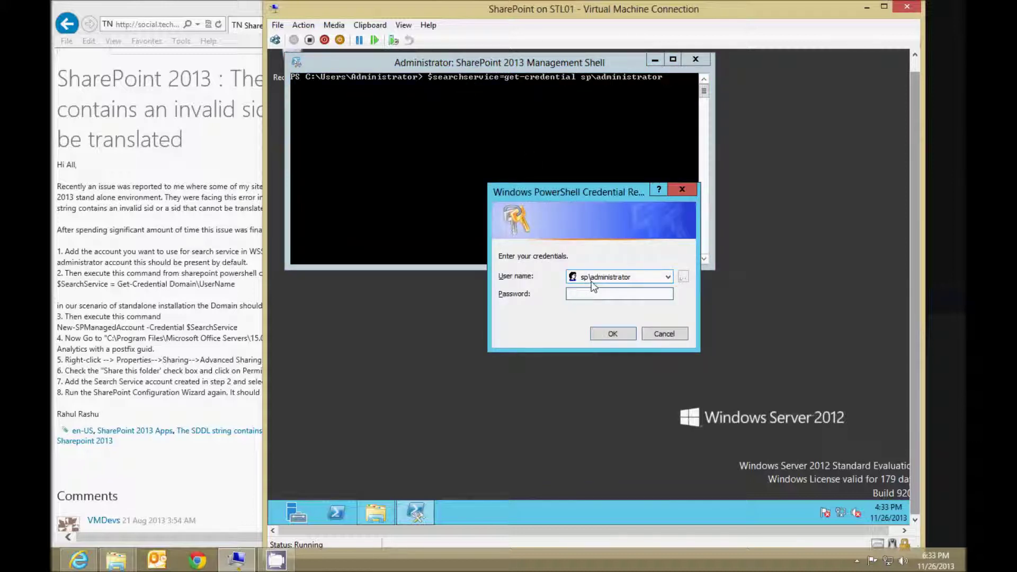
pyautogui.write('Pa$$w0rd')
pyautogui.press('Return')
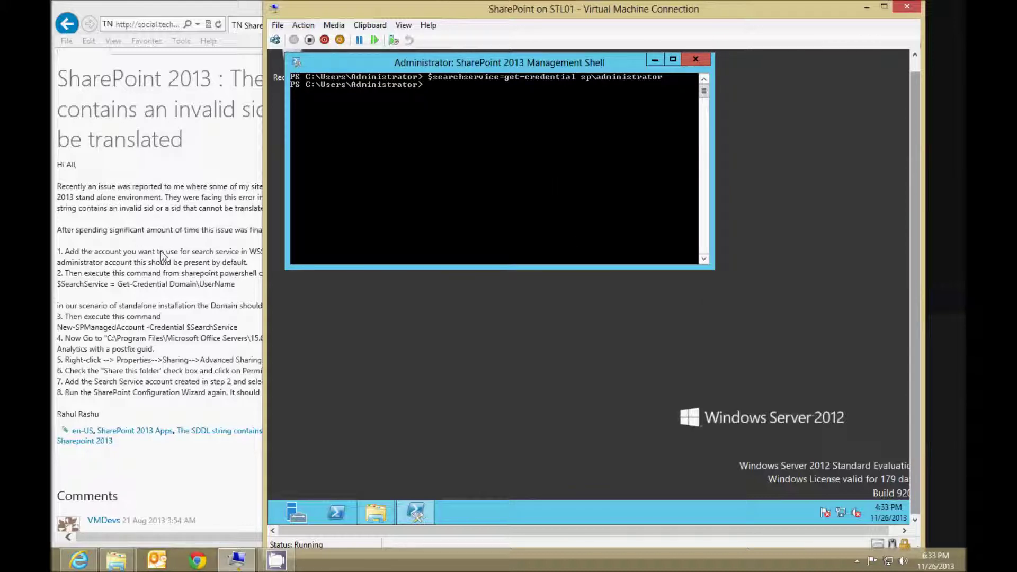
pyautogui.click(161, 255)
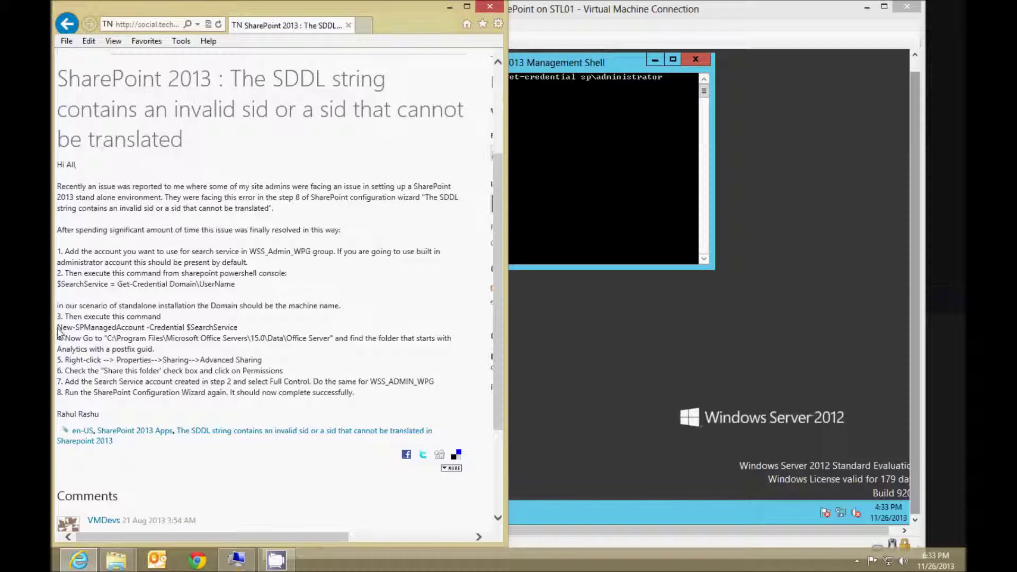
# Run new-spmanagedaccount -credential $searchservice from the article's step 3, then close the shell.
pyautogui.moveTo(59, 332); pyautogui.dragTo(252, 330)
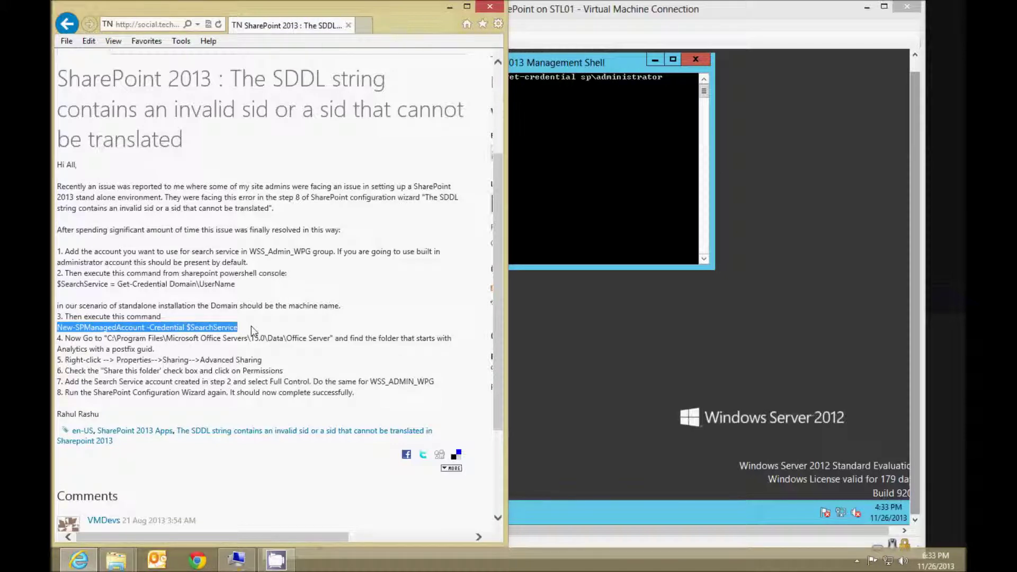
pyautogui.click(541, 146)
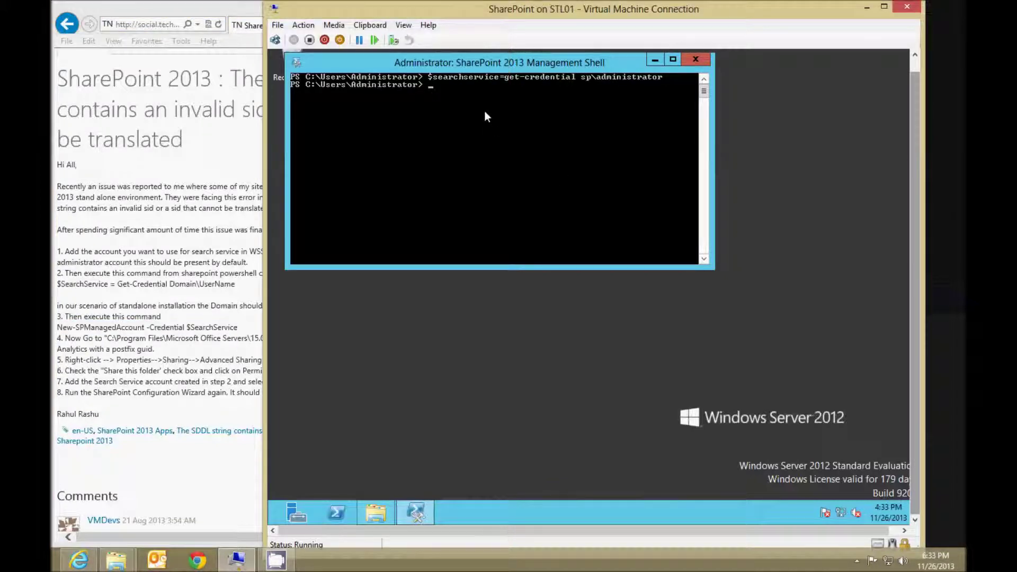
pyautogui.write('new-spmanagedaccou')
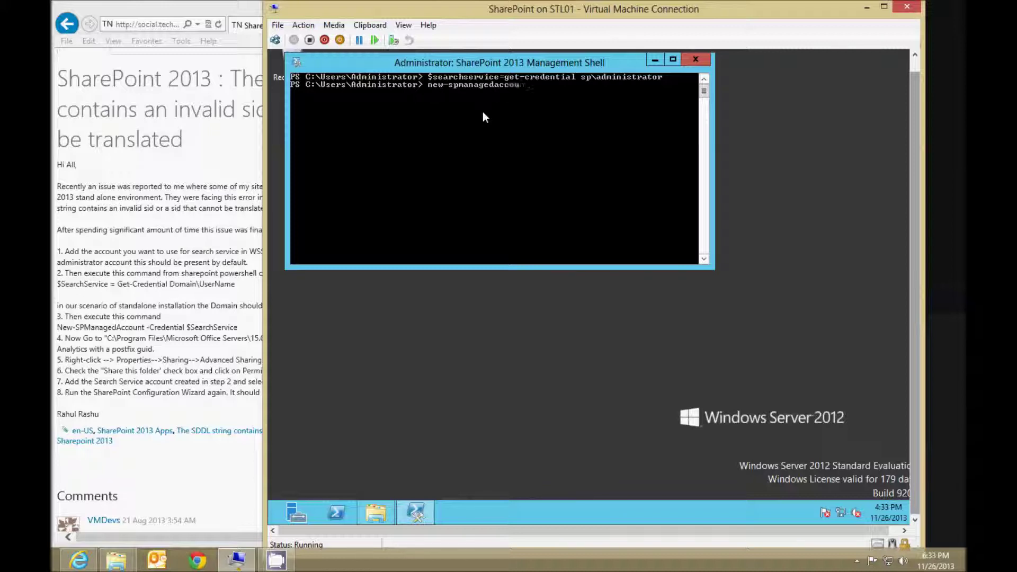
pyautogui.write('nt -credential $searchser')
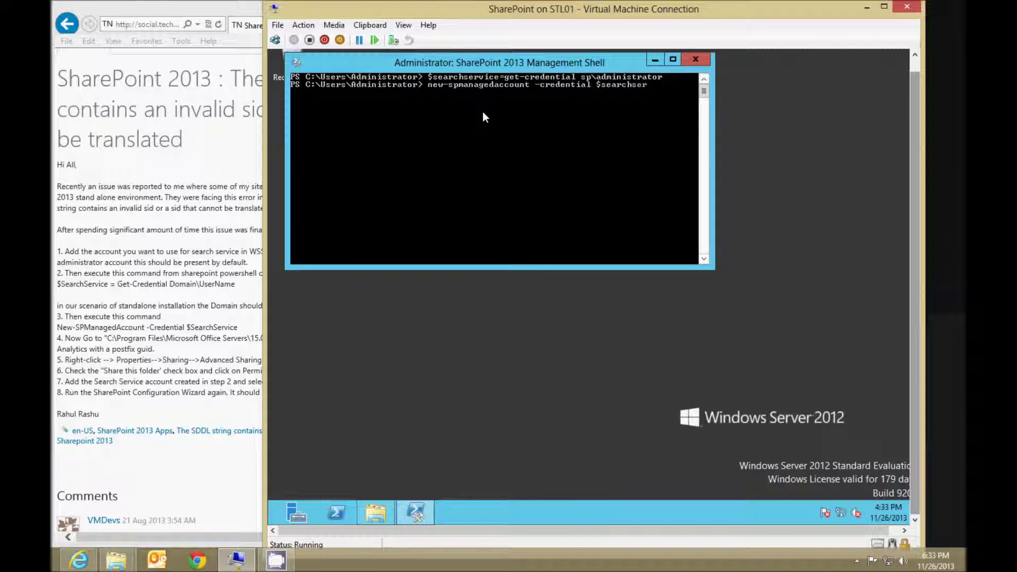
pyautogui.write('vice')
pyautogui.press('Return')
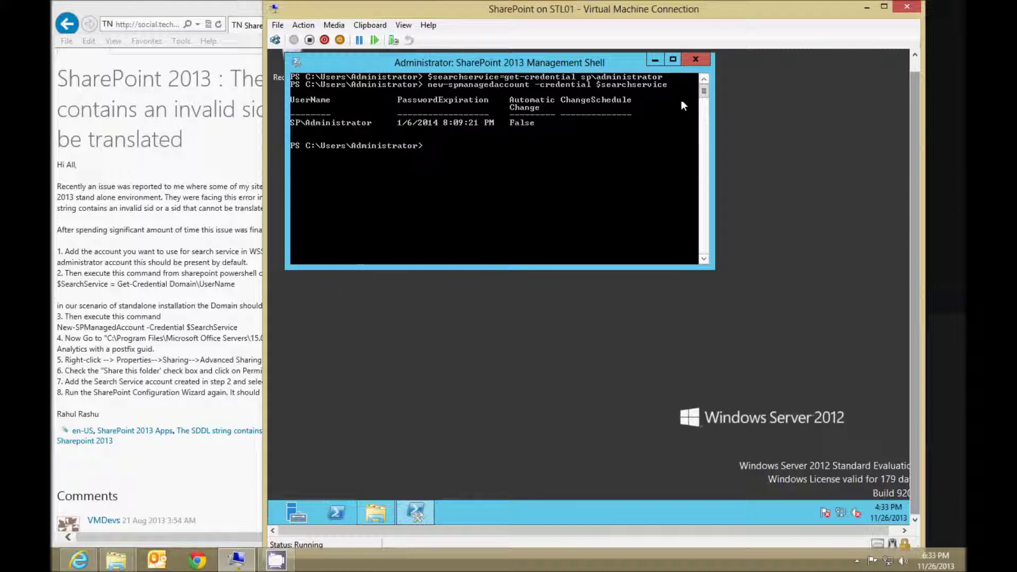
pyautogui.click(692, 60)
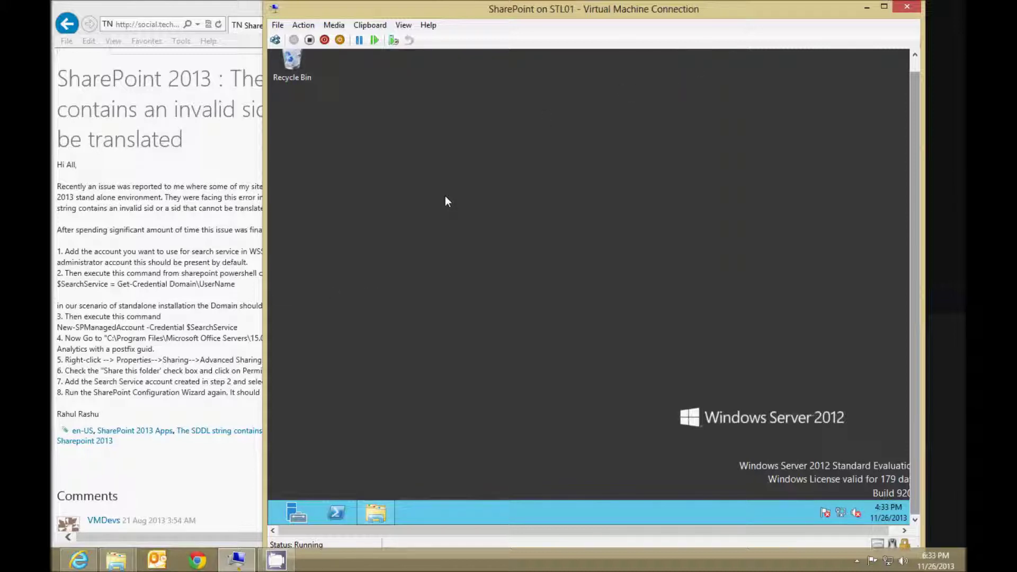
# Browse to Program Files\Microsoft Office Servers\15.0\Data\Office Server and select the Analytics folder.
pyautogui.click(380, 516)
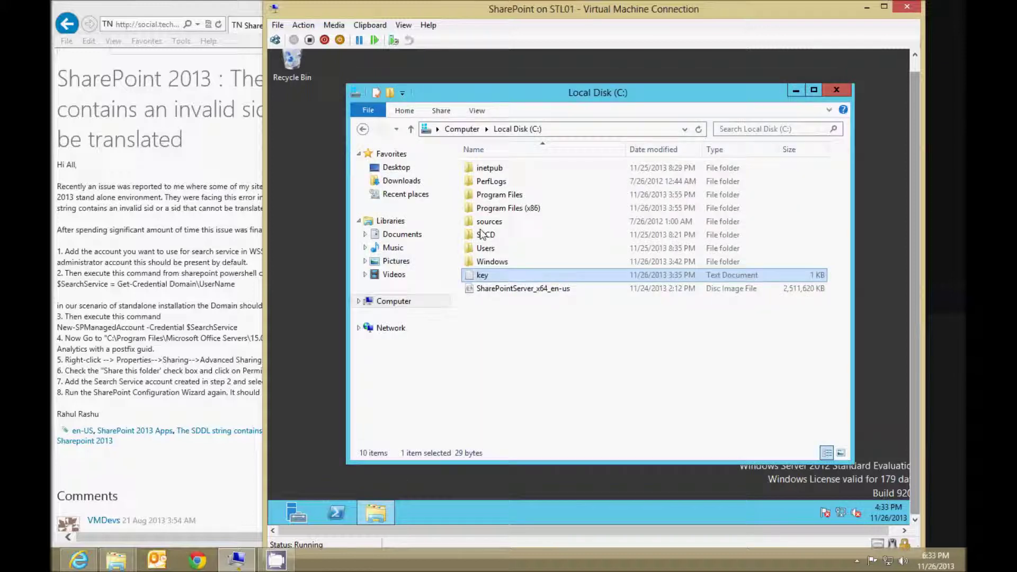
pyautogui.doubleClick(501, 196)
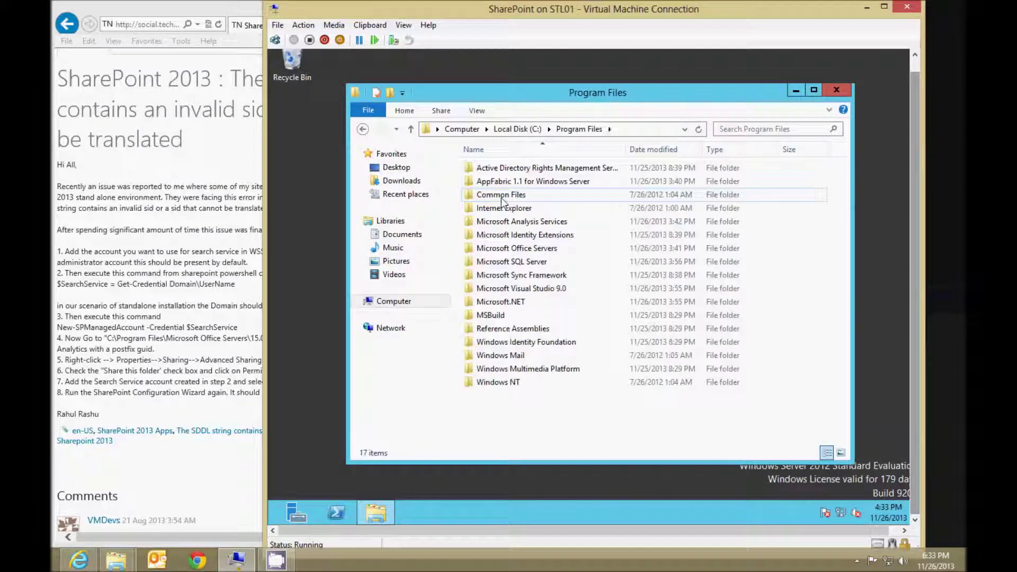
pyautogui.doubleClick(503, 248)
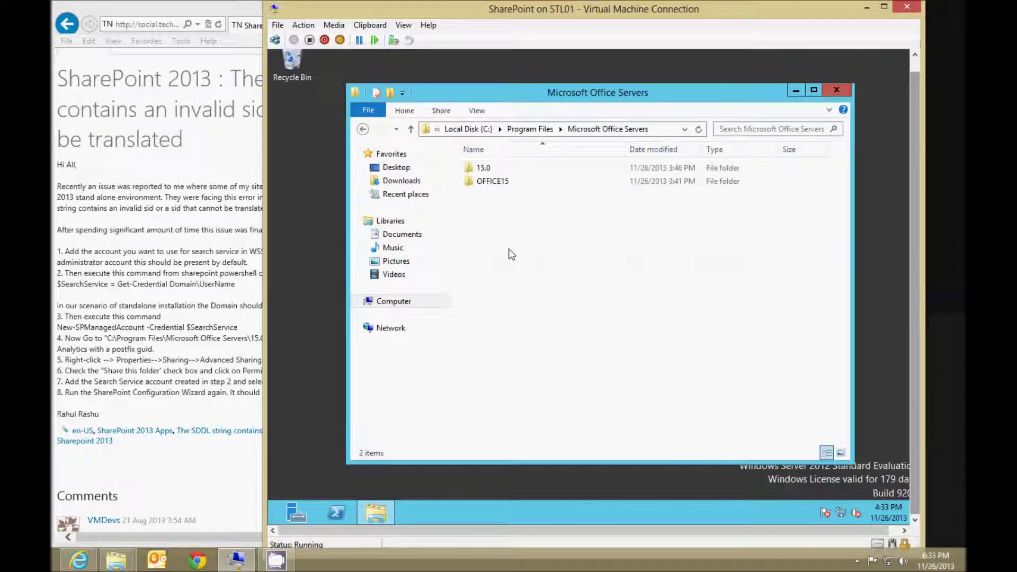
pyautogui.doubleClick(482, 168)
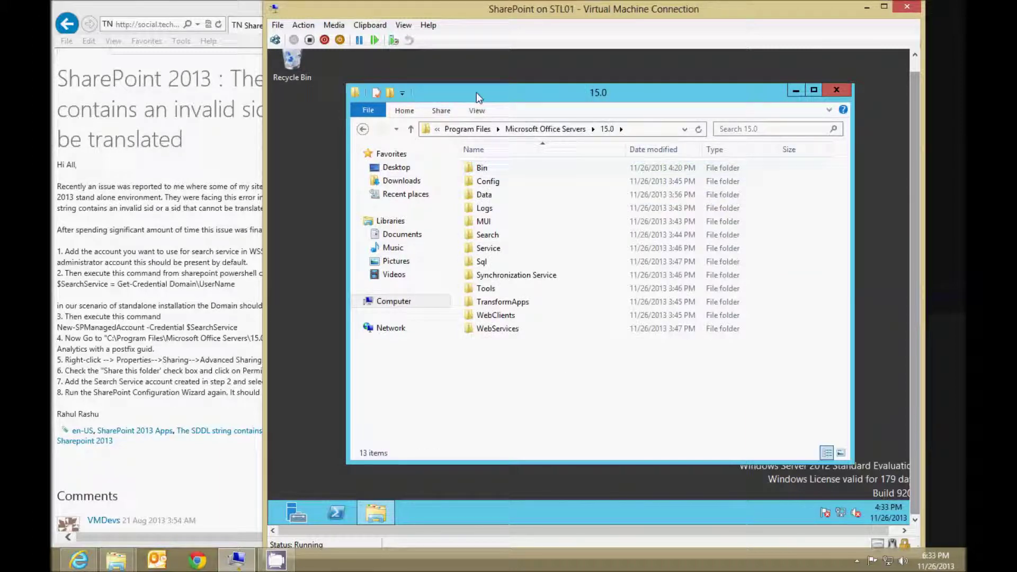
pyautogui.moveTo(476, 14); pyautogui.dragTo(555, 13)
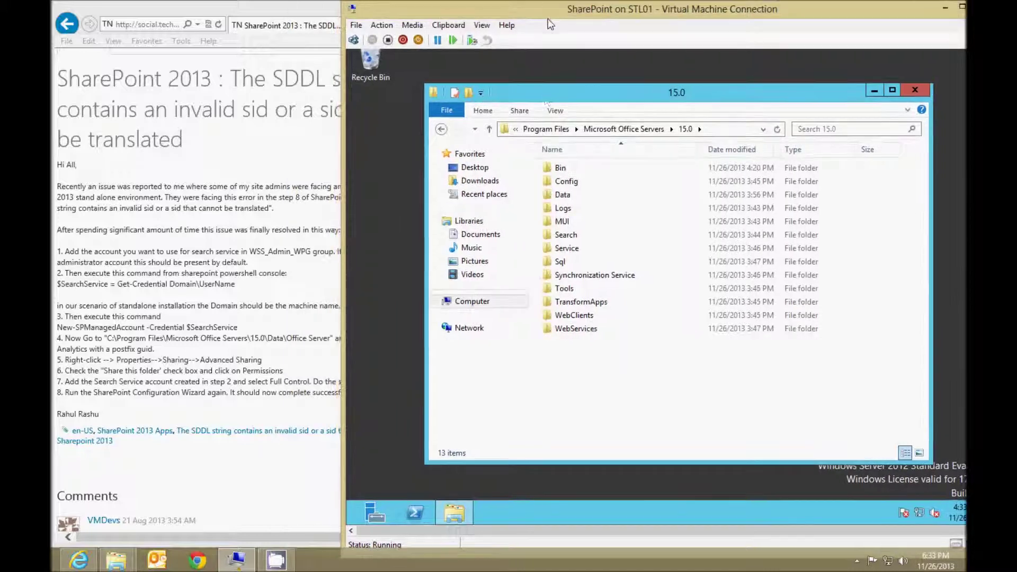
pyautogui.doubleClick(561, 196)
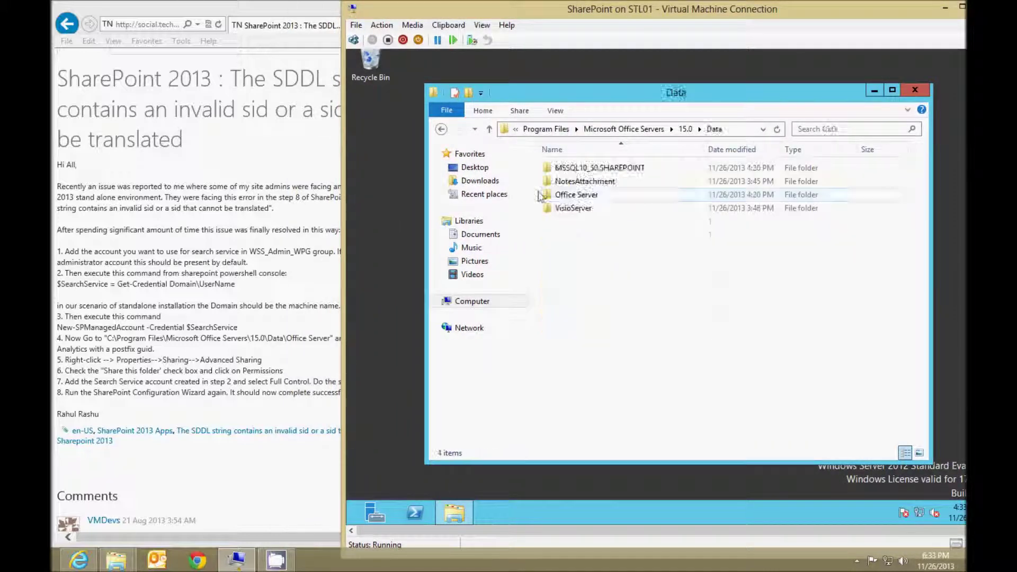
pyautogui.doubleClick(574, 195)
pyautogui.click(568, 170)
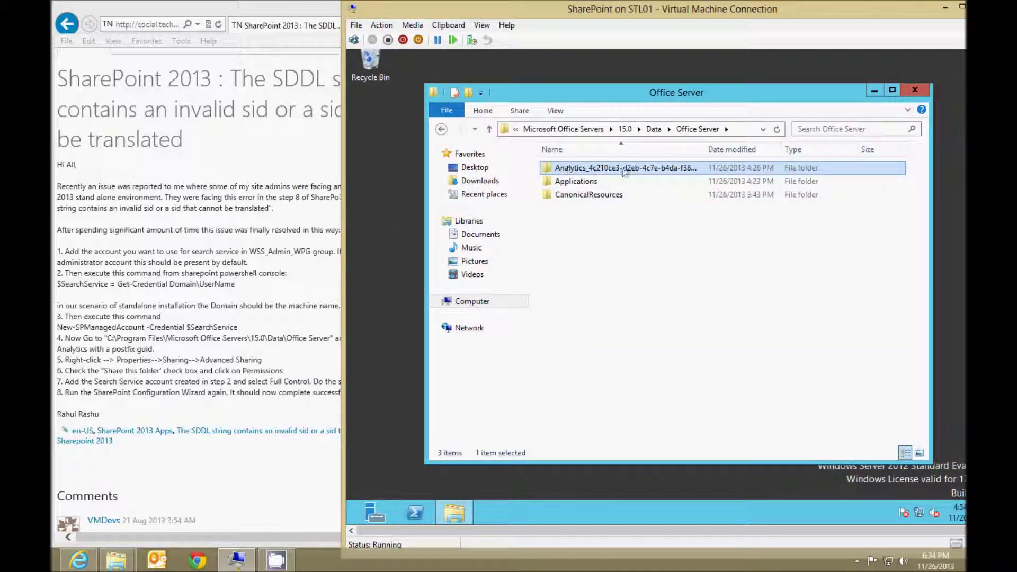
# Enable 'Share this folder' for Analytics under Advanced Sharing and bring up its permissions.
pyautogui.rightClick(608, 172)
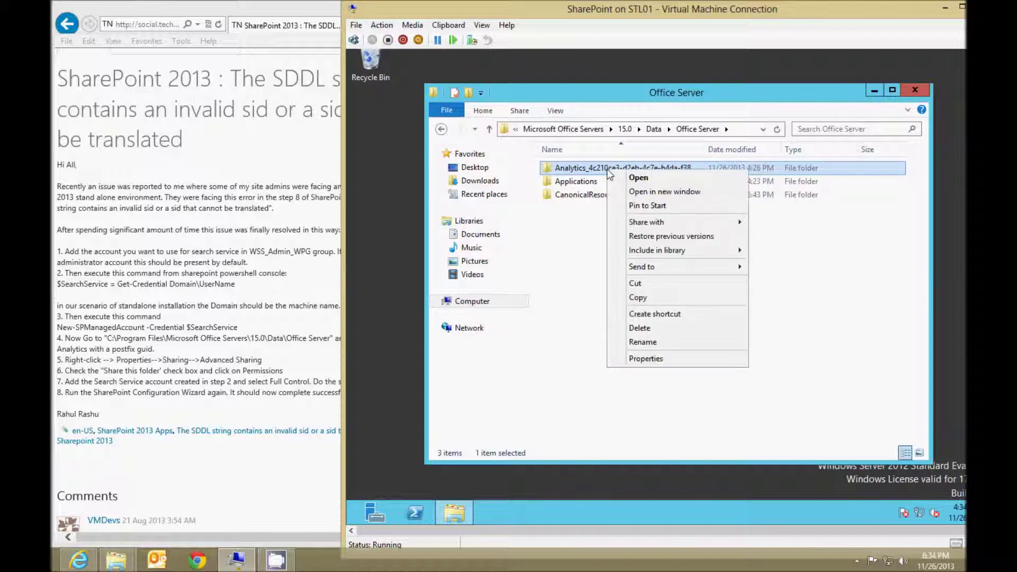
pyautogui.click(645, 359)
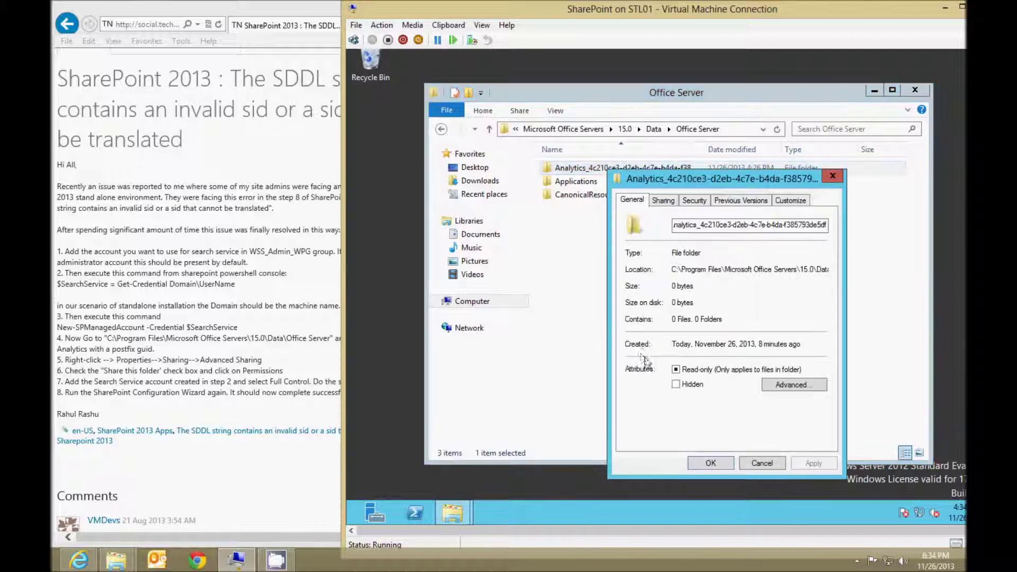
pyautogui.click(663, 201)
pyautogui.click(692, 353)
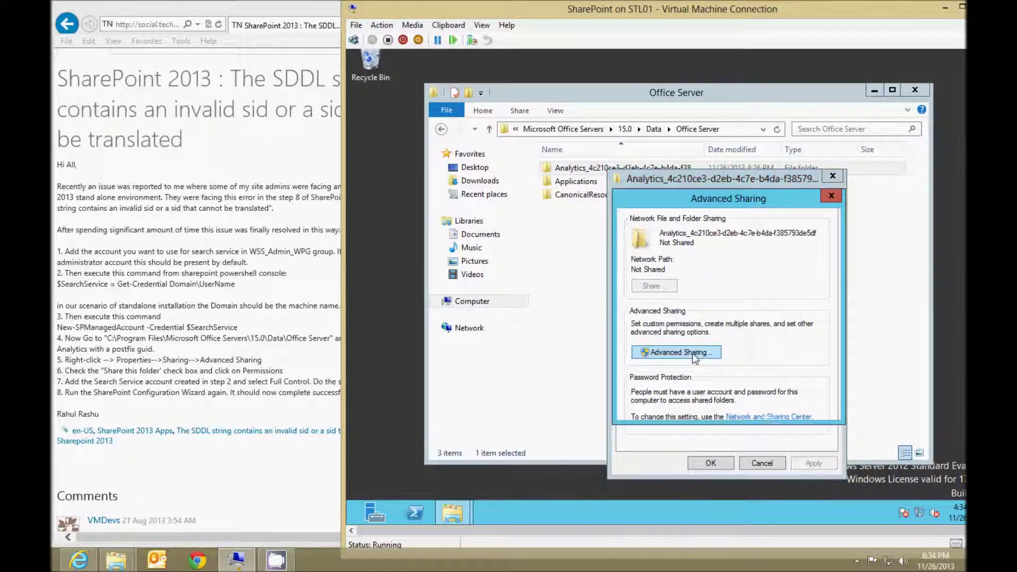
pyautogui.click(661, 227)
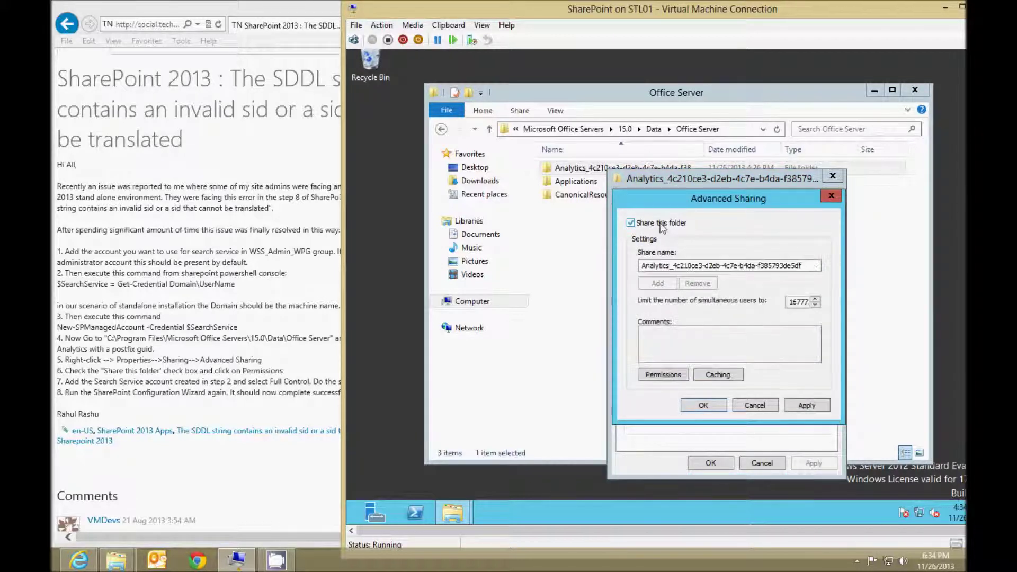
pyautogui.click(660, 375)
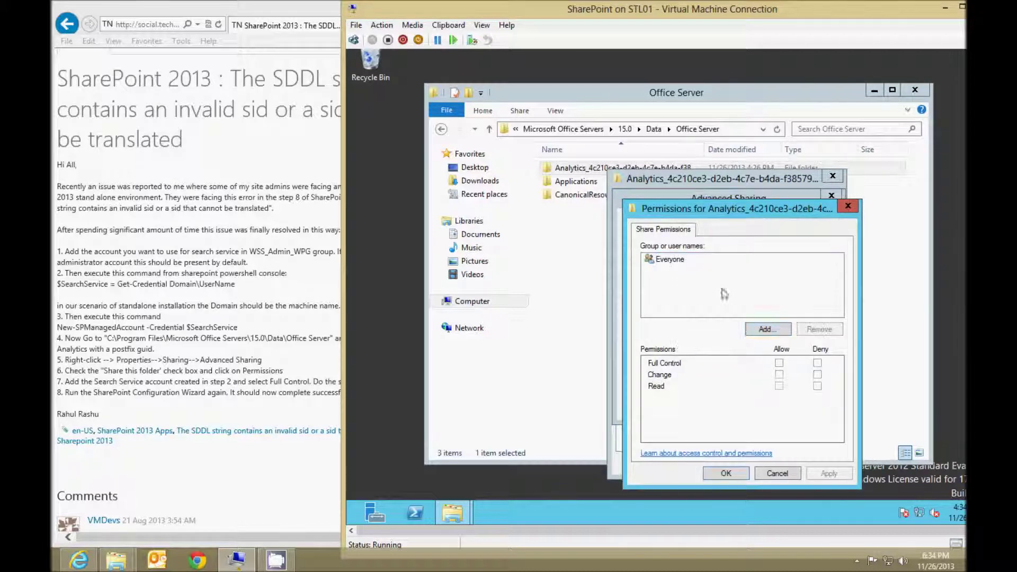
# Add the domain administrator account to the Analytics share with Full Control.
pyautogui.click(766, 329)
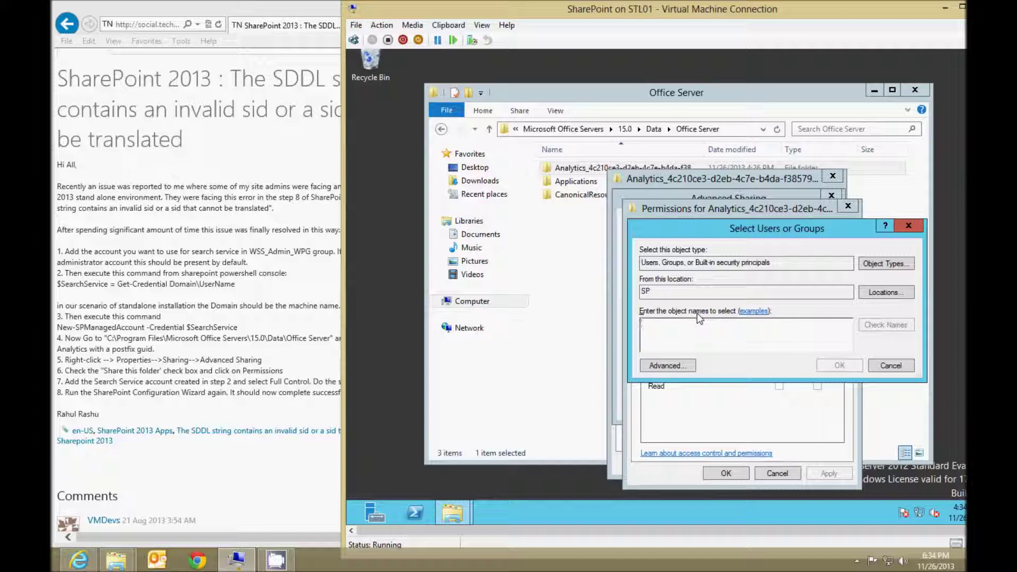
pyautogui.write('sp\\admins')
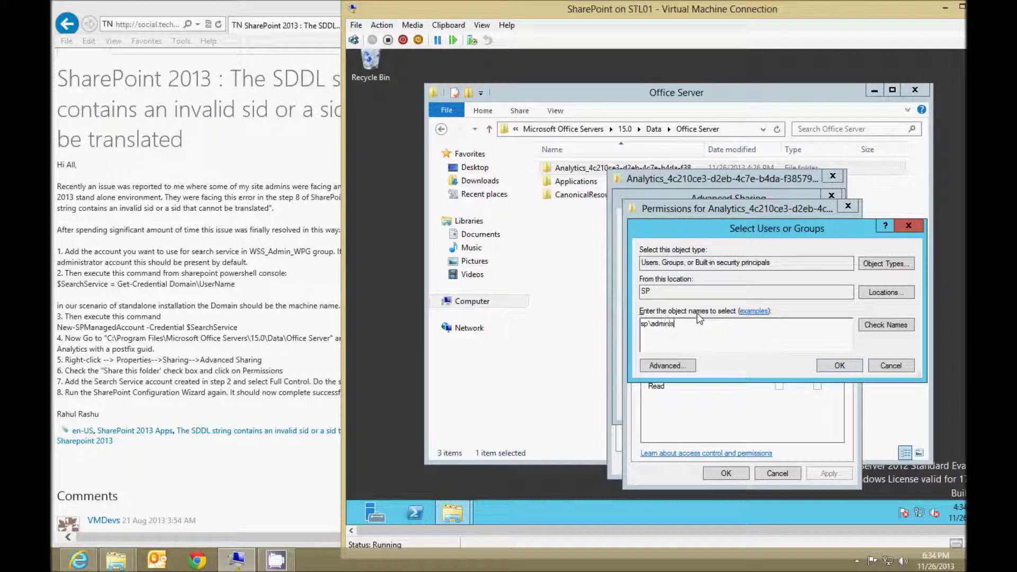
pyautogui.write('trator')
pyautogui.click(893, 324)
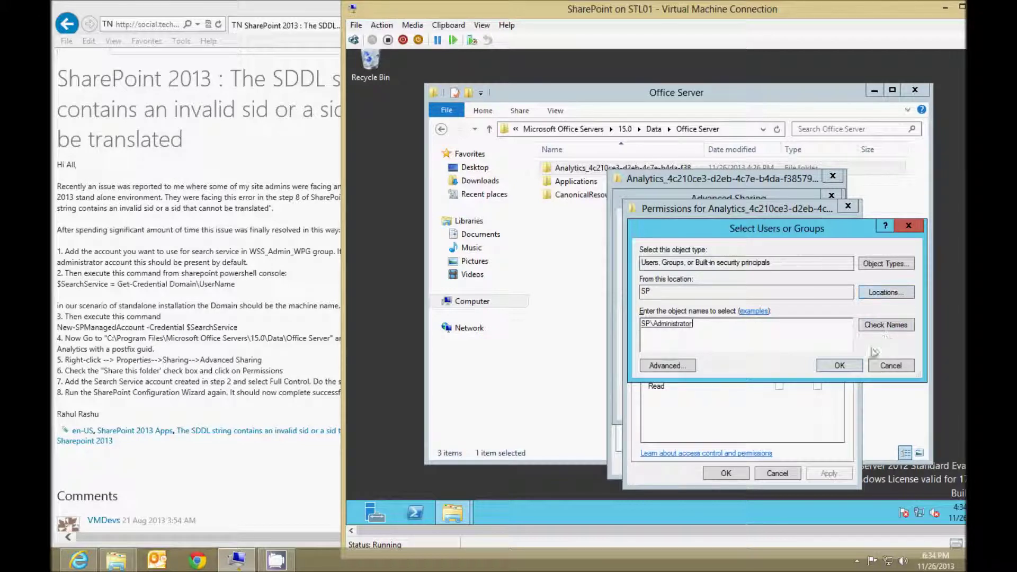
pyautogui.click(848, 365)
pyautogui.click(779, 363)
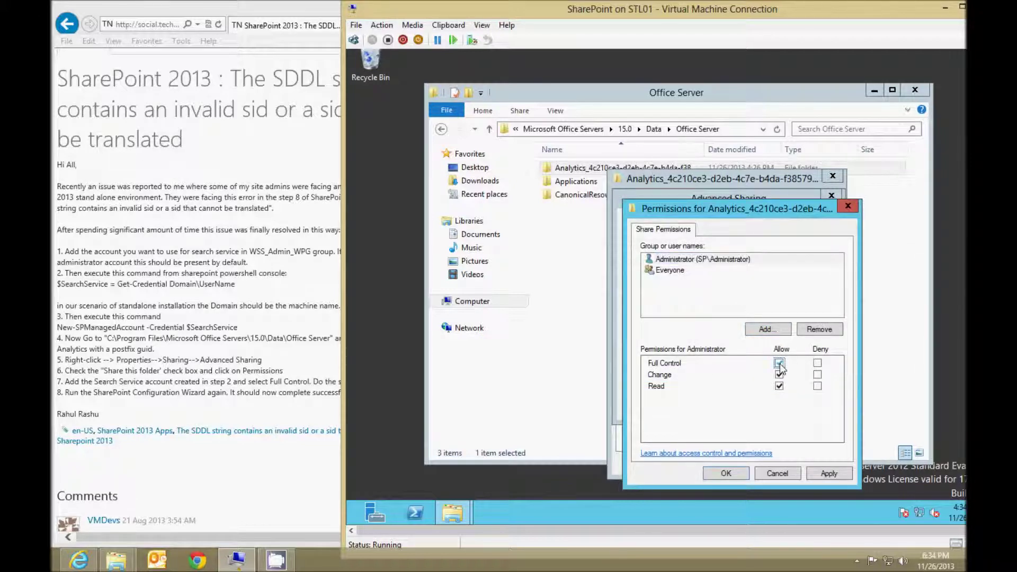
# Add the WSS_ADMIN_WPG group from the article to the share with Full Control.
pyautogui.click(766, 329)
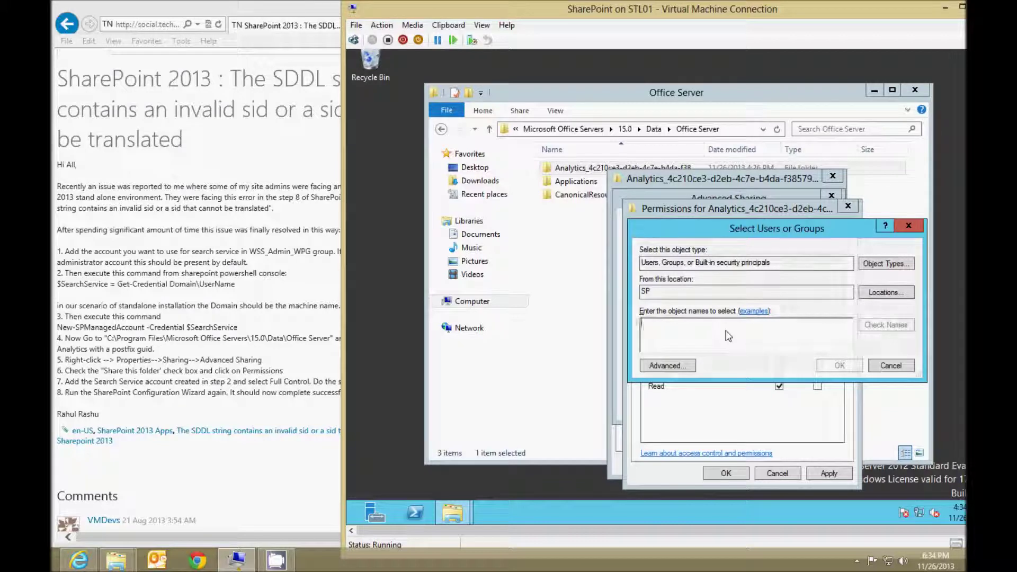
pyautogui.click(325, 169)
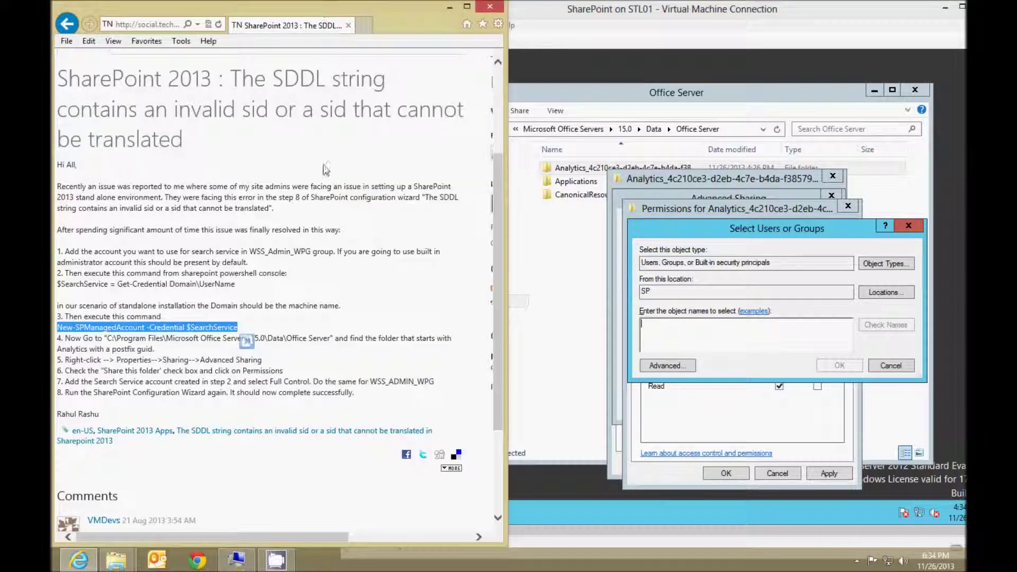
pyautogui.moveTo(371, 381); pyautogui.dragTo(431, 385)
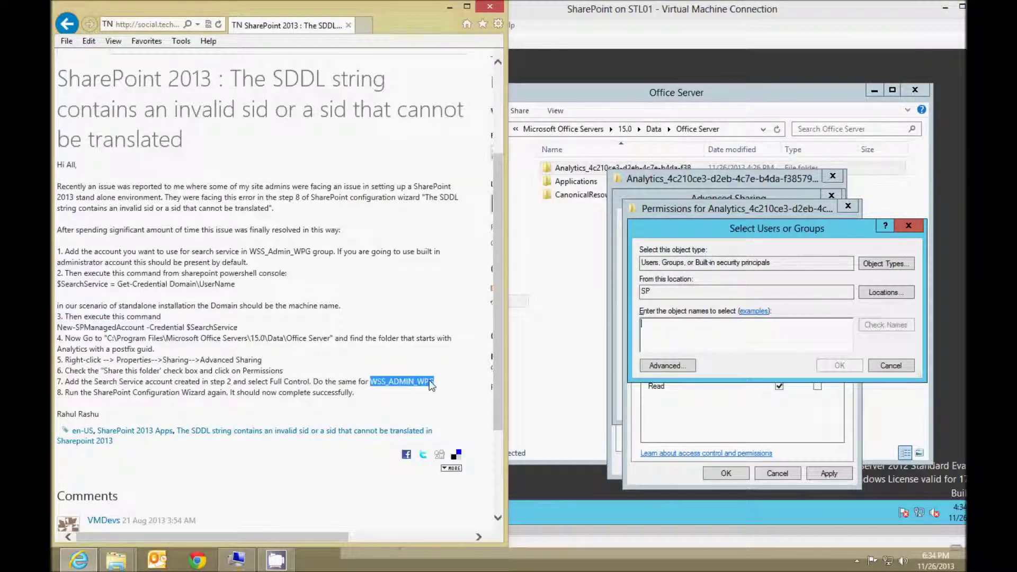
pyautogui.click(669, 334)
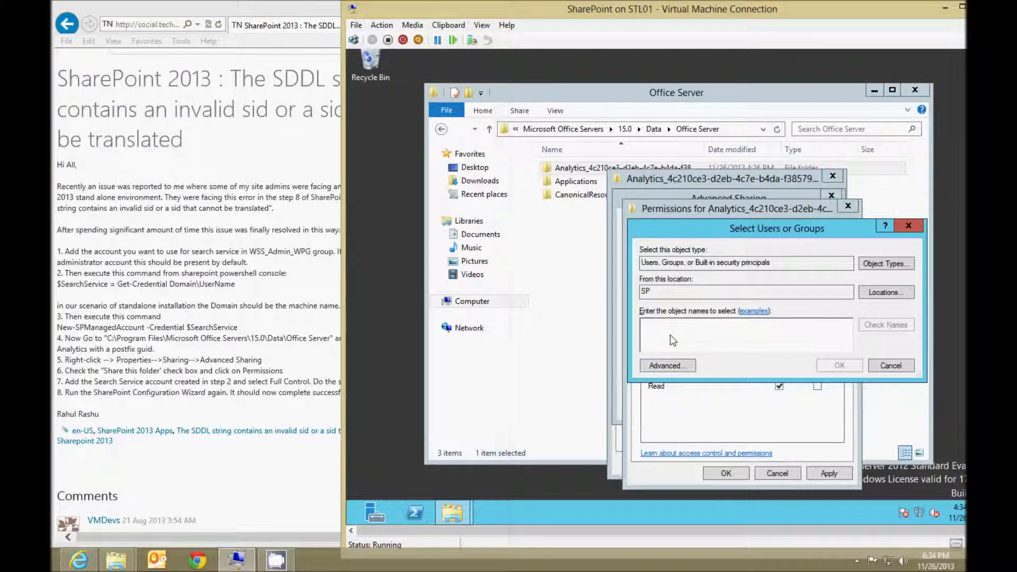
pyautogui.write('WSS_ADMIN')
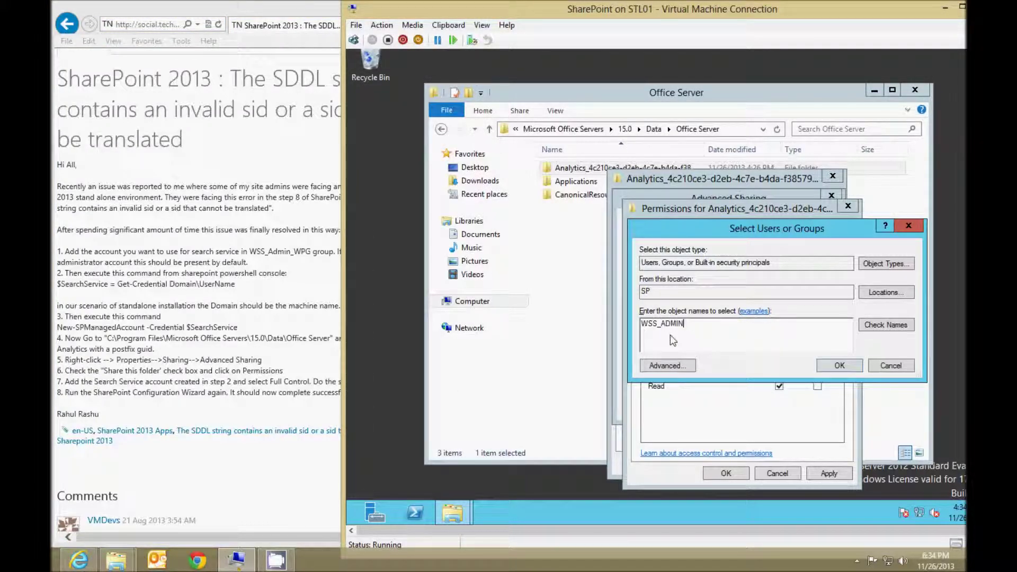
pyautogui.write('_WPG')
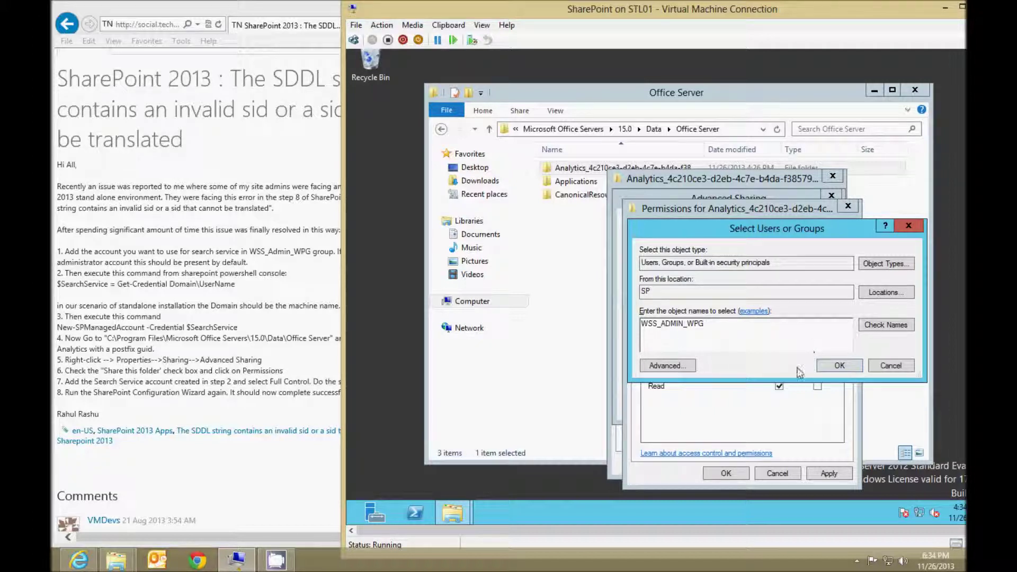
pyautogui.click(883, 325)
pyautogui.click(847, 370)
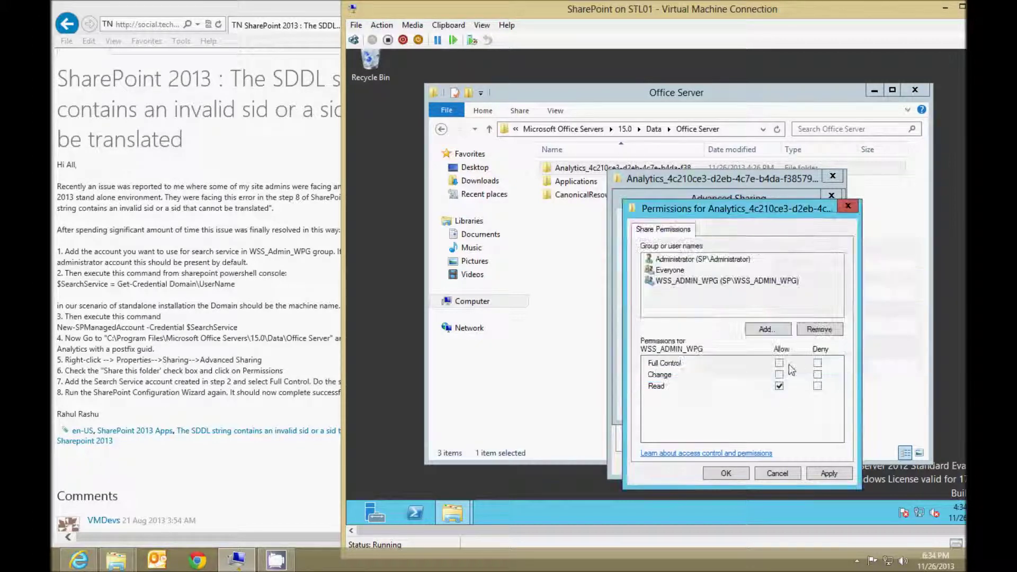
pyautogui.click(743, 277)
pyautogui.click(778, 363)
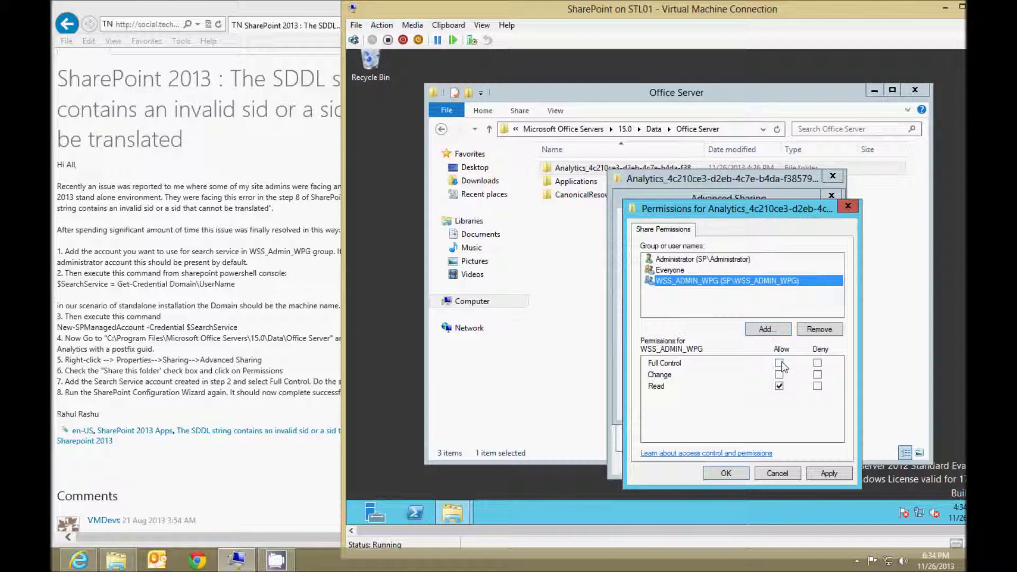
# Apply the share permissions, confirm all sharing dialogs, and close the Office Server folder window.
pyautogui.click(827, 472)
pyautogui.click(732, 474)
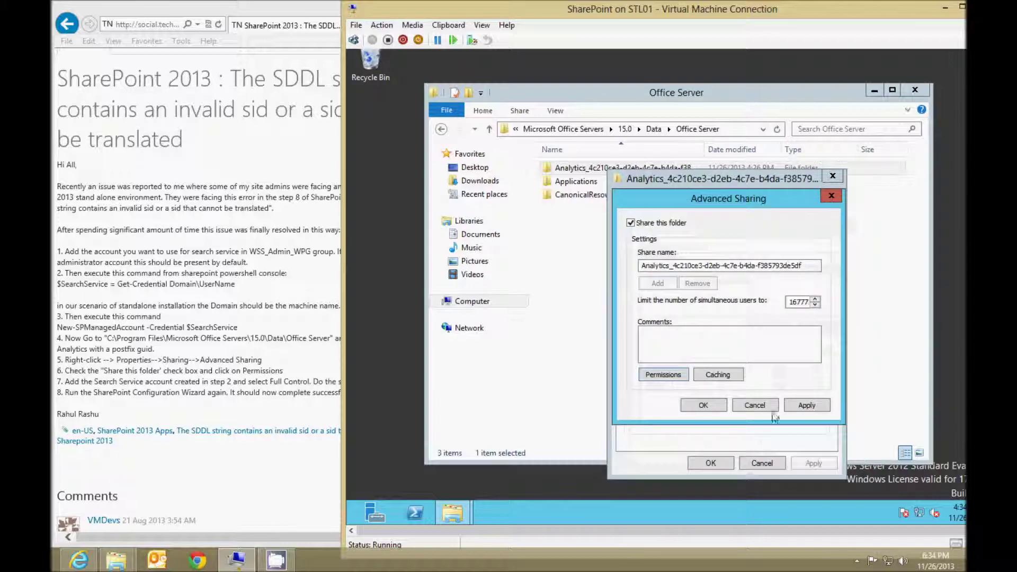
pyautogui.click(708, 405)
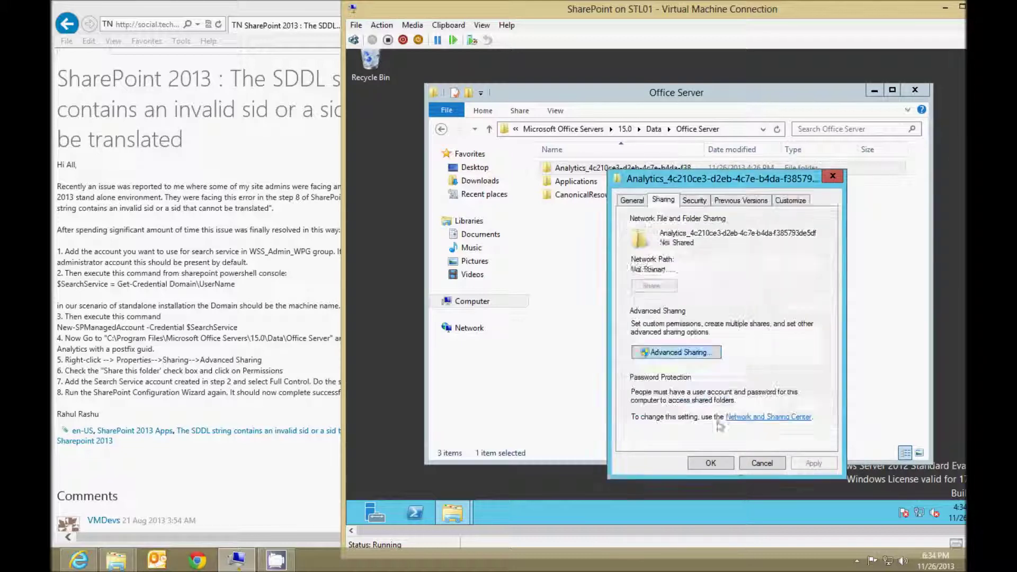
pyautogui.click(720, 462)
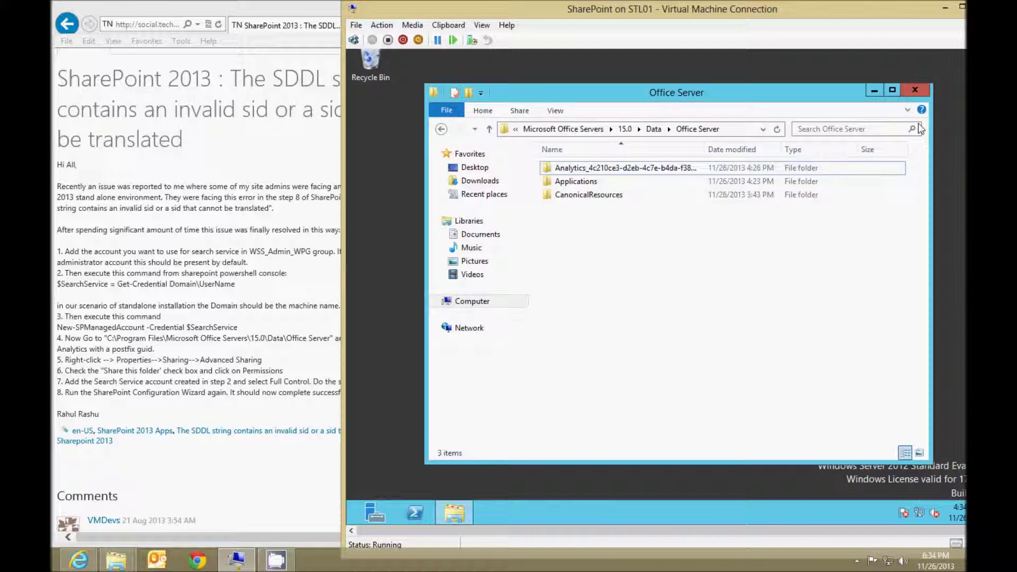
pyautogui.click(914, 89)
pyautogui.click(263, 12)
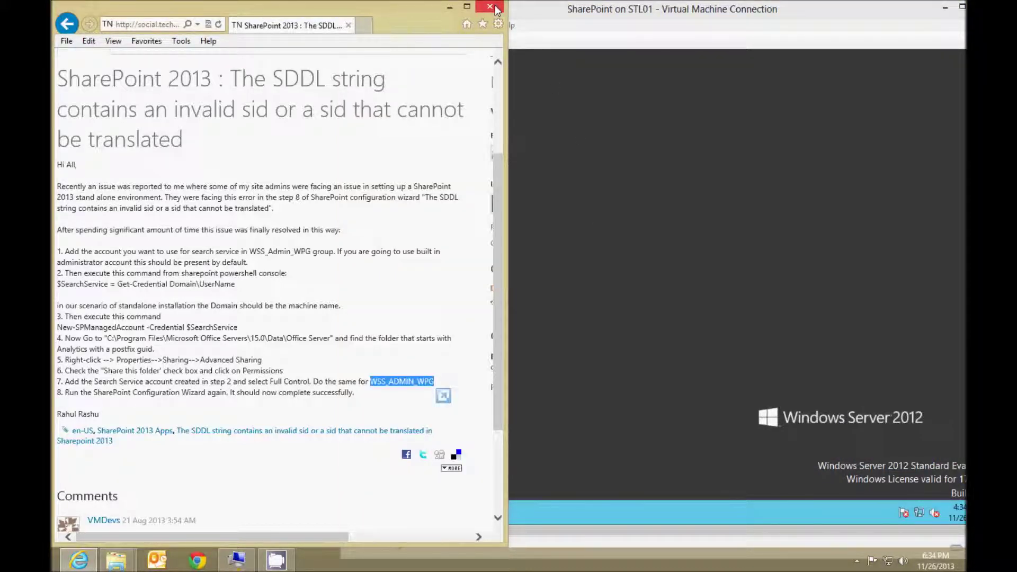
# Relaunch the SharePoint 2013 Products Configuration Wizard from a Start search for 'share'.
pyautogui.moveTo(106, 415); pyautogui.dragTo(58, 418)
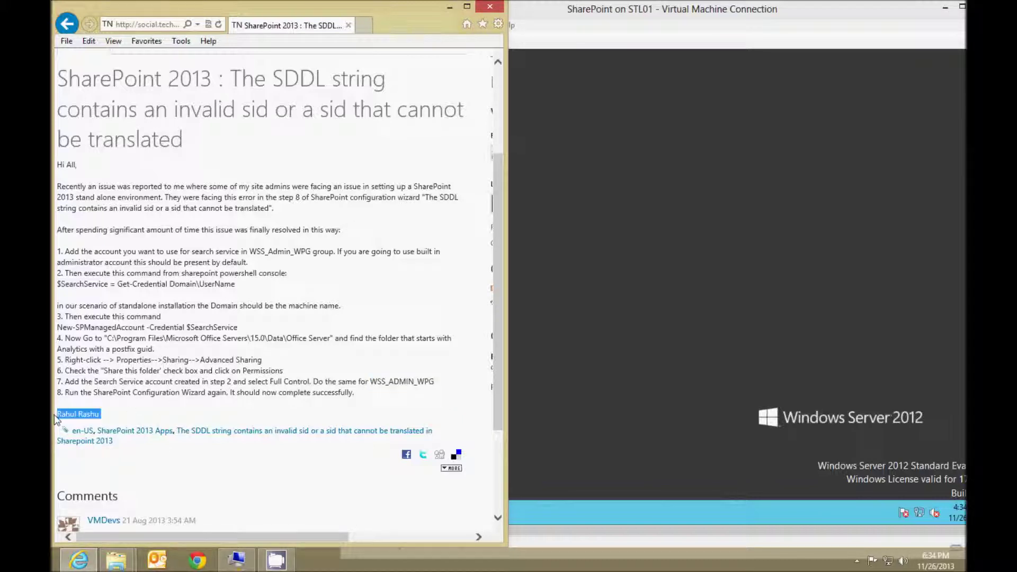
pyautogui.click(619, 322)
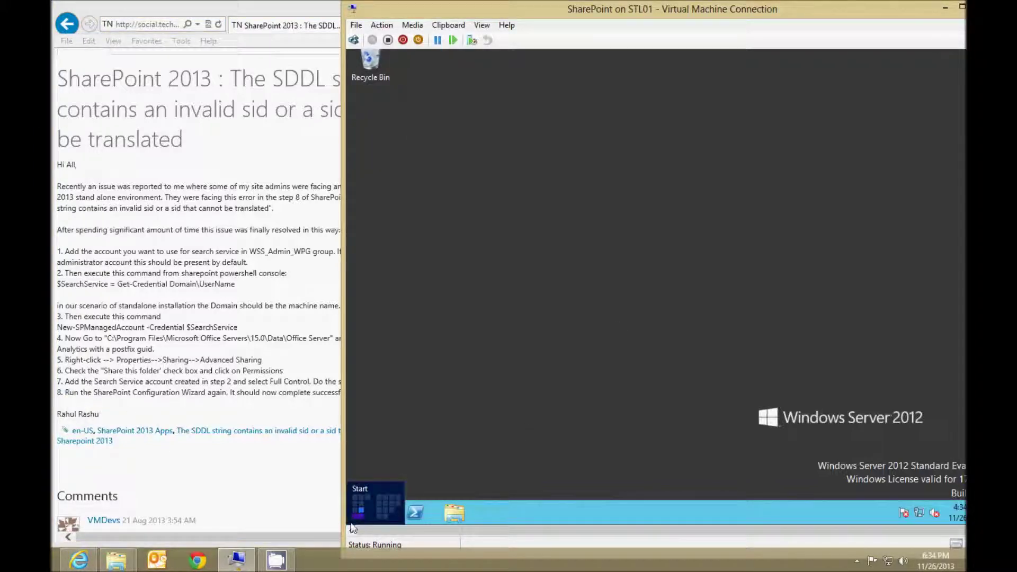
pyautogui.click(353, 528)
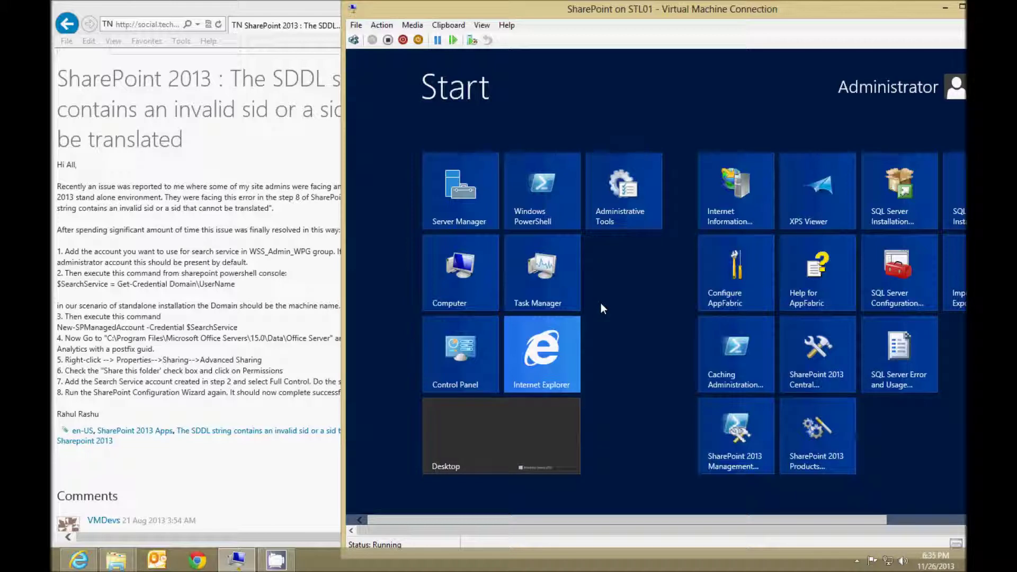
pyautogui.write('share')
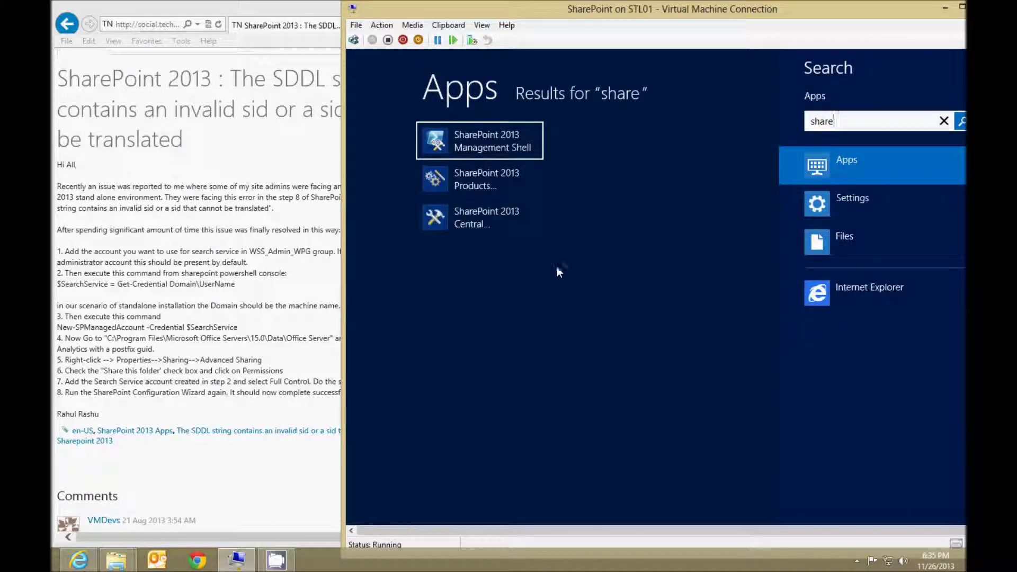
pyautogui.click(469, 179)
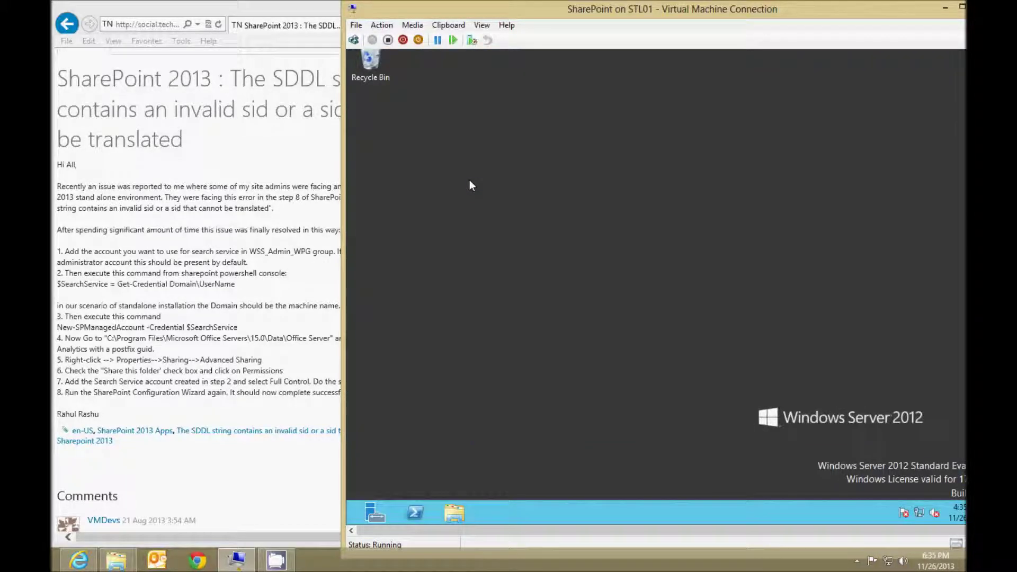
# Confirm restarting the listed services and run the configuration until it reports Configuration Successful.
pyautogui.click(768, 424)
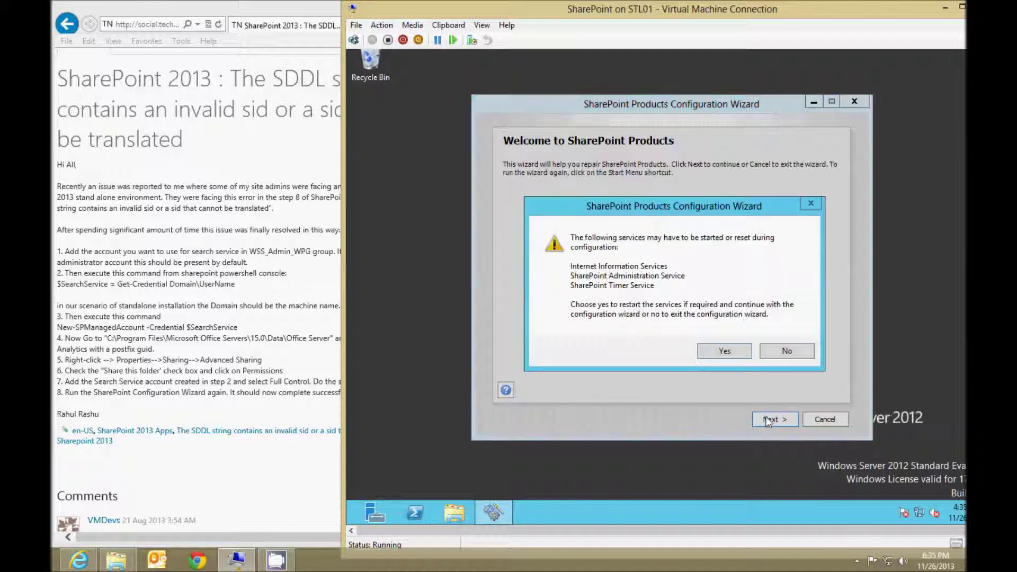
pyautogui.click(736, 351)
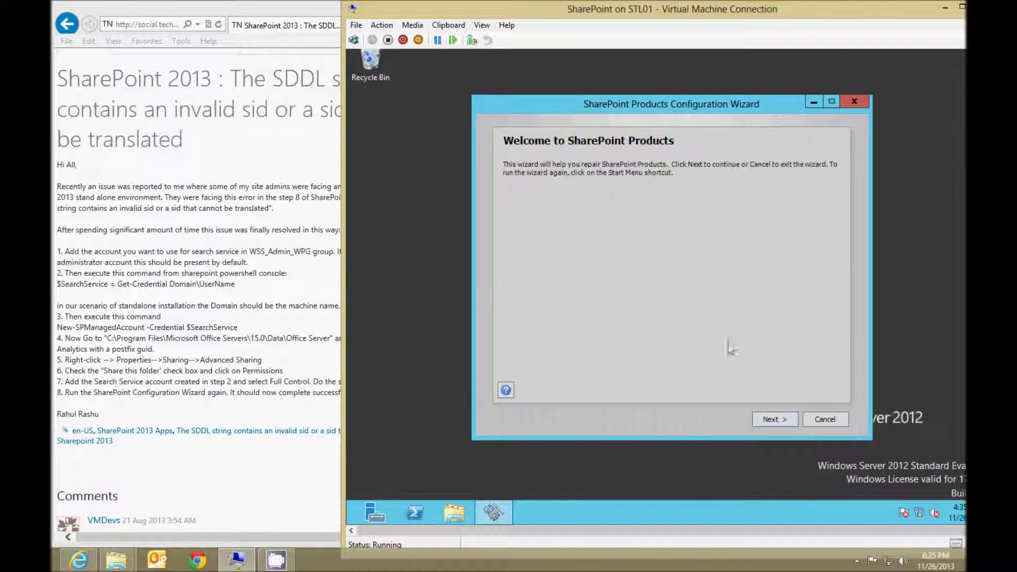
pyautogui.moveTo(663, 14); pyautogui.dragTo(585, 14)
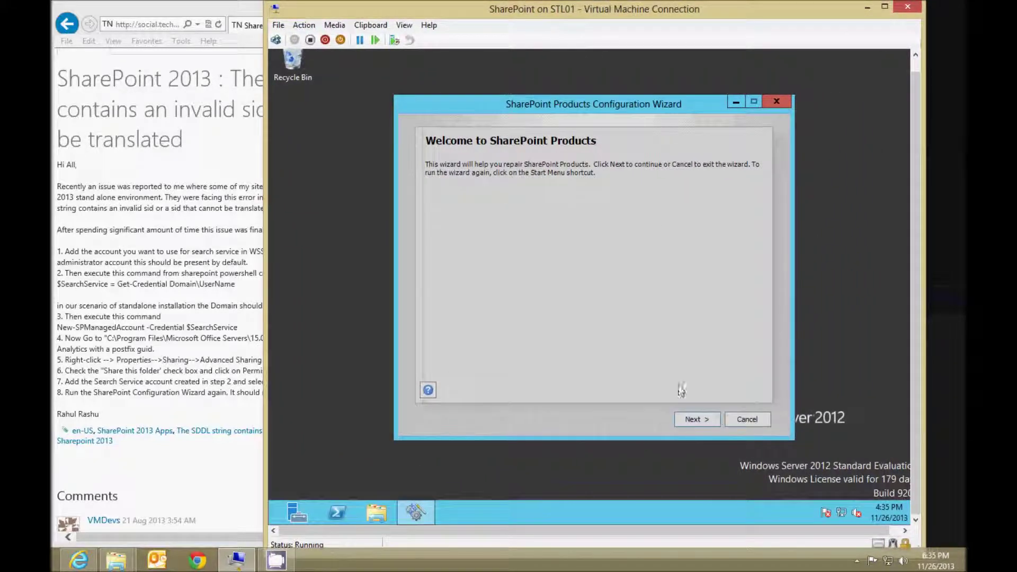
pyautogui.click(702, 427)
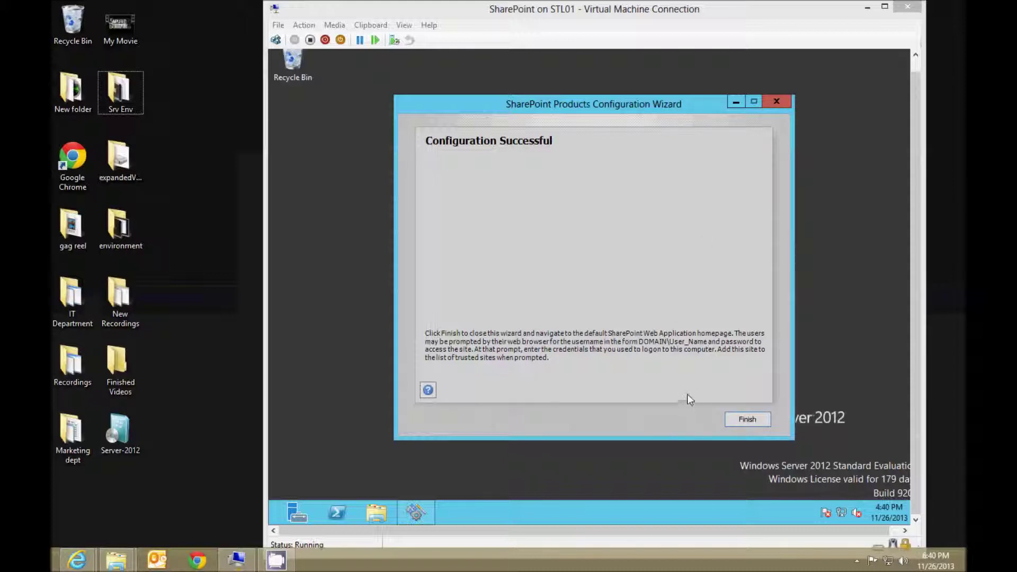
pyautogui.click(736, 421)
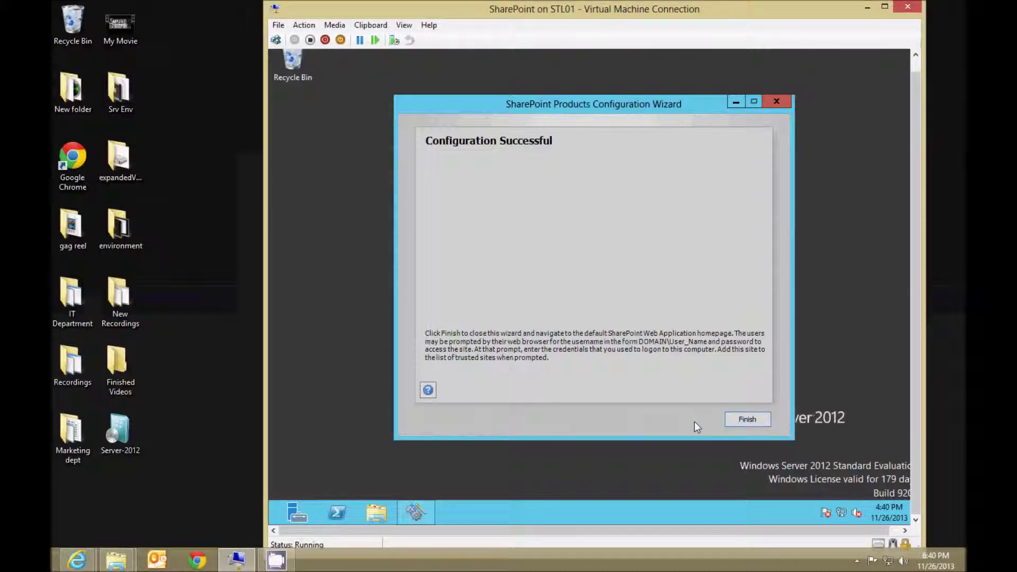
pyautogui.click(749, 420)
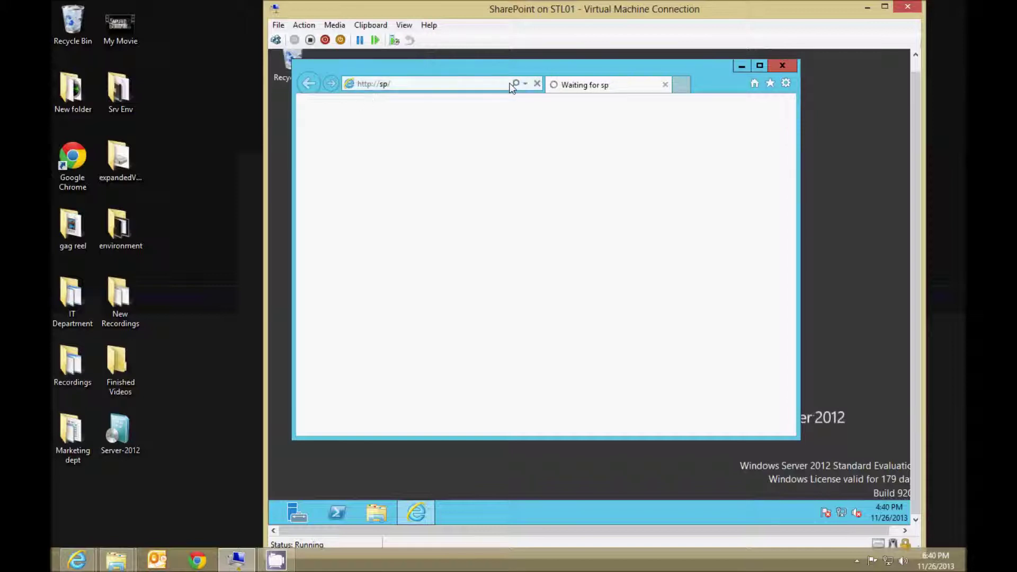
pyautogui.click(477, 80)
pyautogui.click(226, 141)
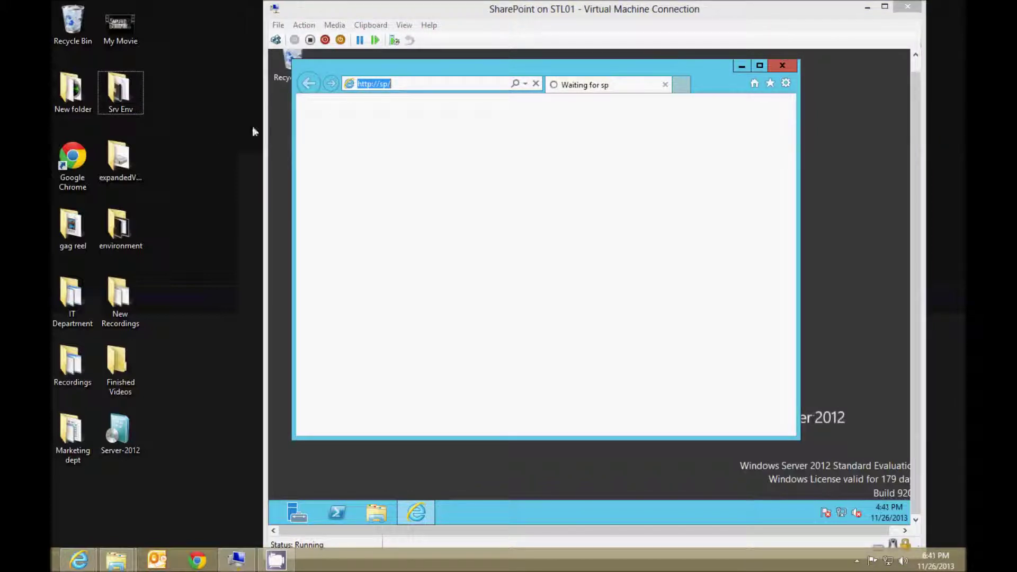
pyautogui.click(491, 177)
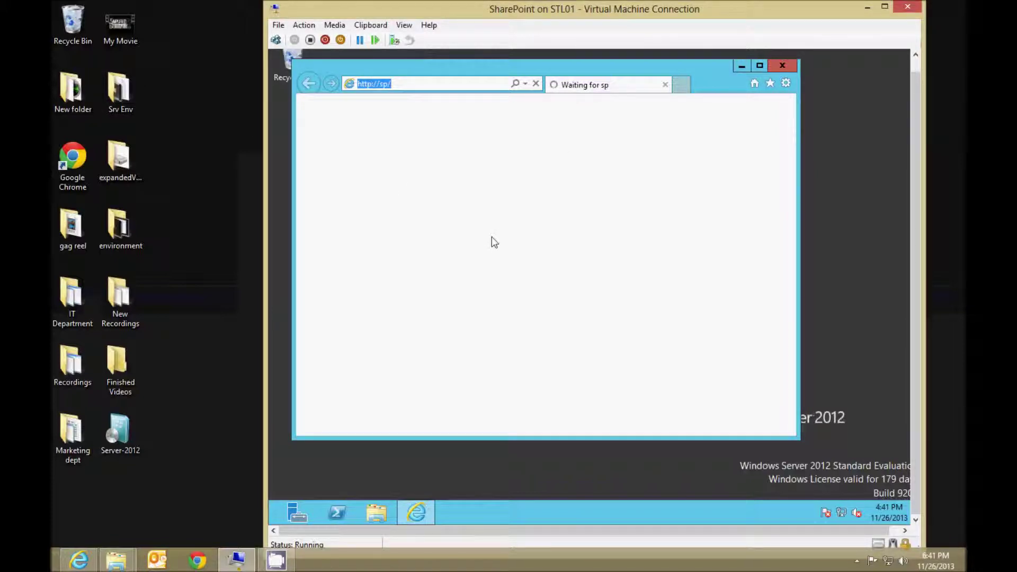
# Launch SharePoint 2013 Central Administration from a Start search for 'sharepoint'.
pyautogui.click(274, 526)
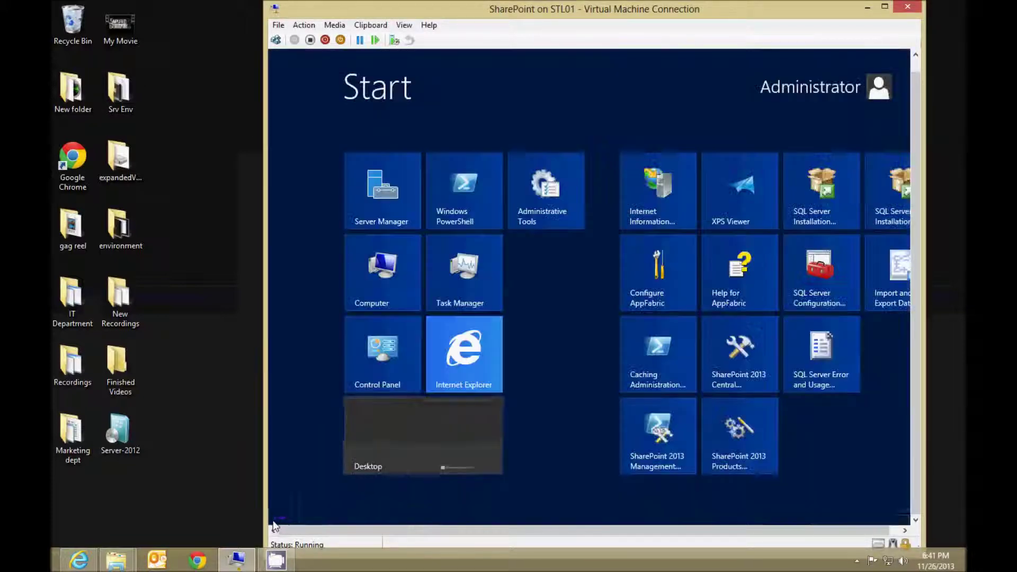
pyautogui.write('sharepoint')
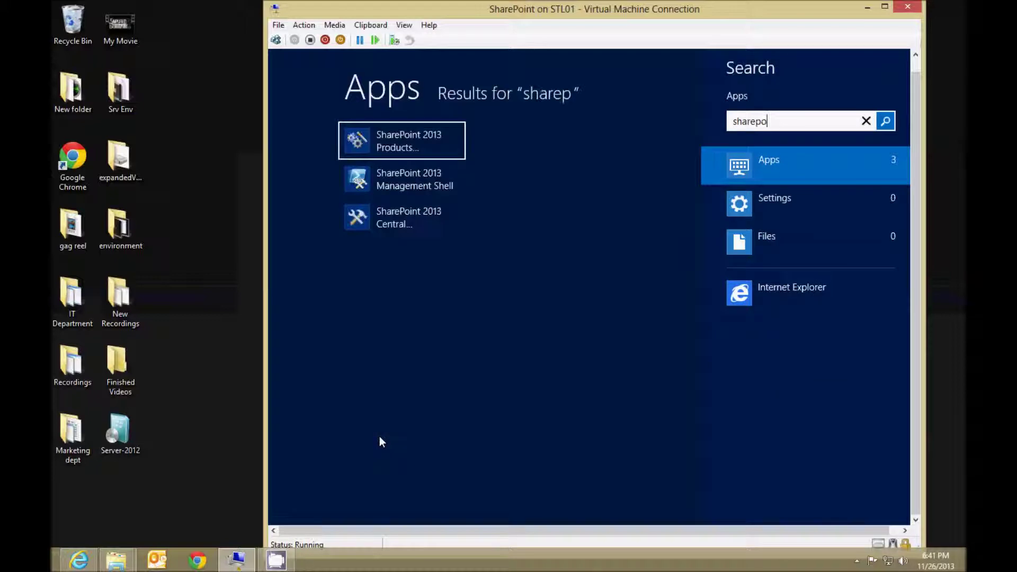
pyautogui.click(406, 227)
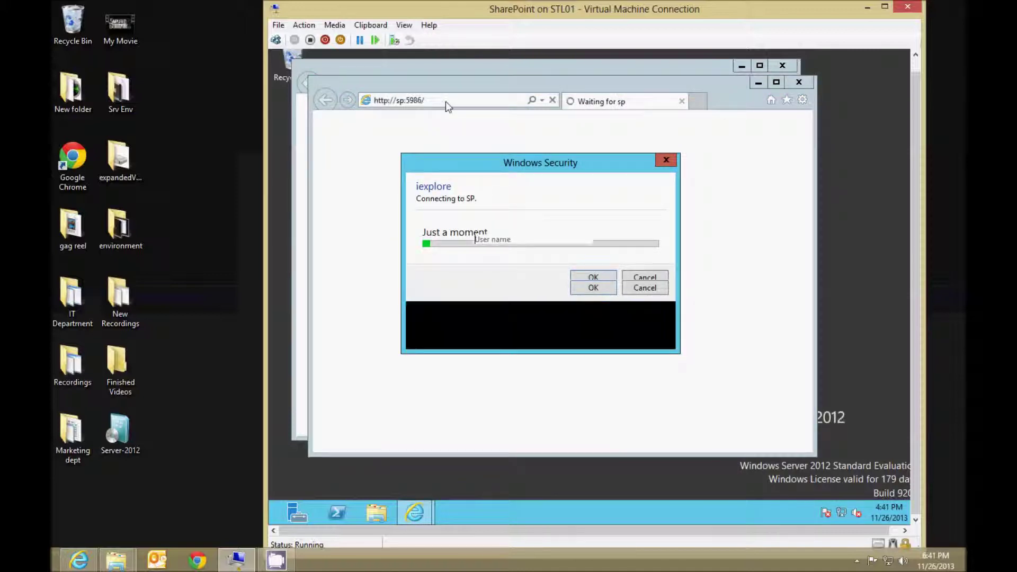
# Sign in with the administrator account and password, then dismiss the blocked-content warning.
pyautogui.click(504, 238)
pyautogui.write('sp\\')
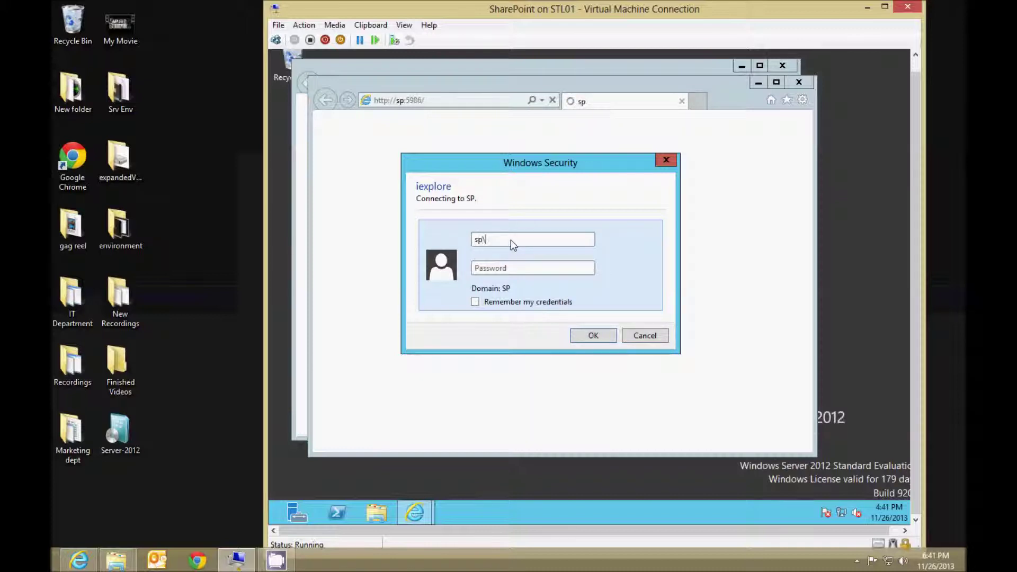
pyautogui.write('admini')
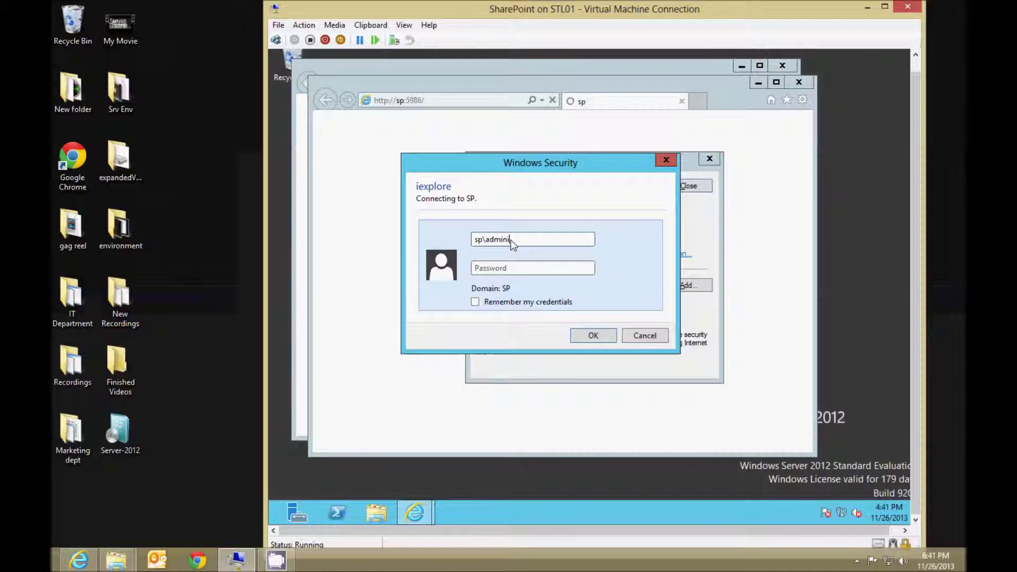
pyautogui.write('strator')
pyautogui.press('Tab')
pyautogui.write('**********')
pyautogui.click(588, 334)
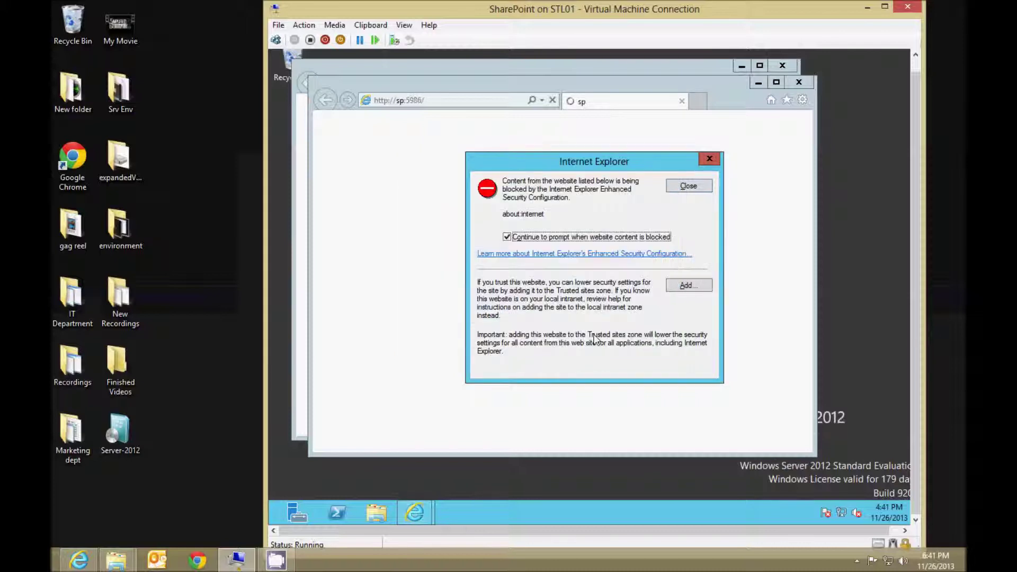
pyautogui.click(691, 188)
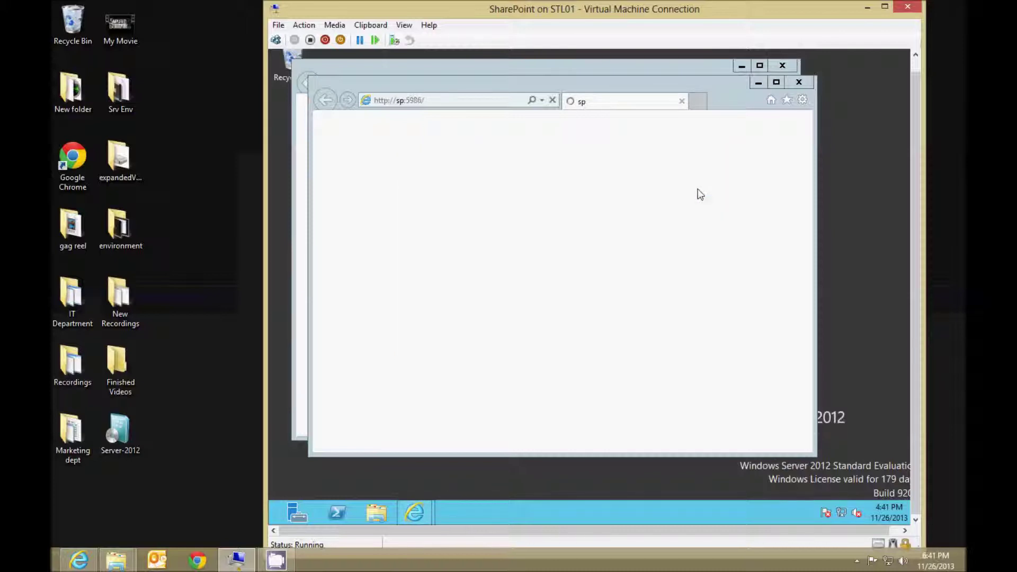
pyautogui.click(409, 104)
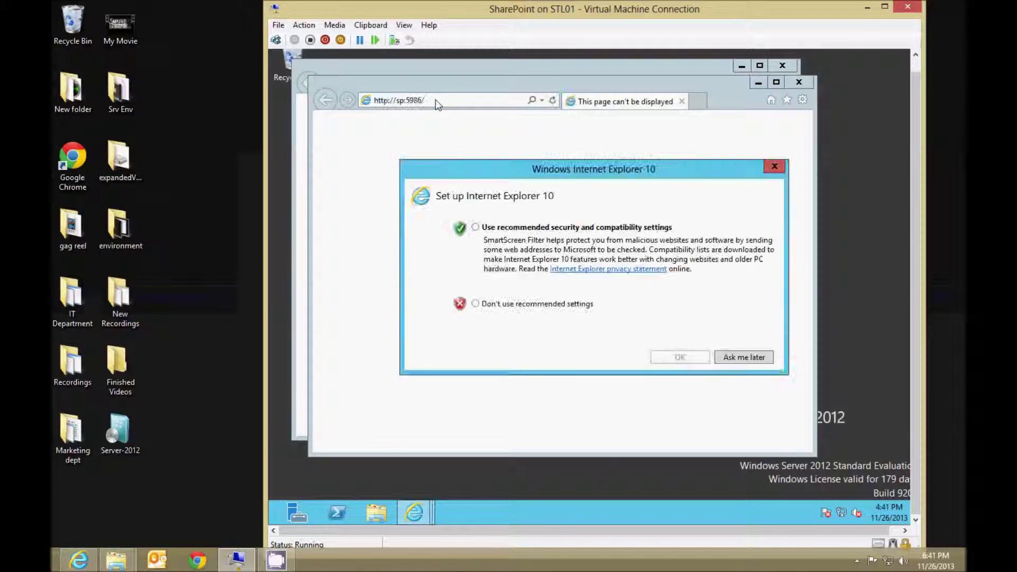
pyautogui.click(742, 357)
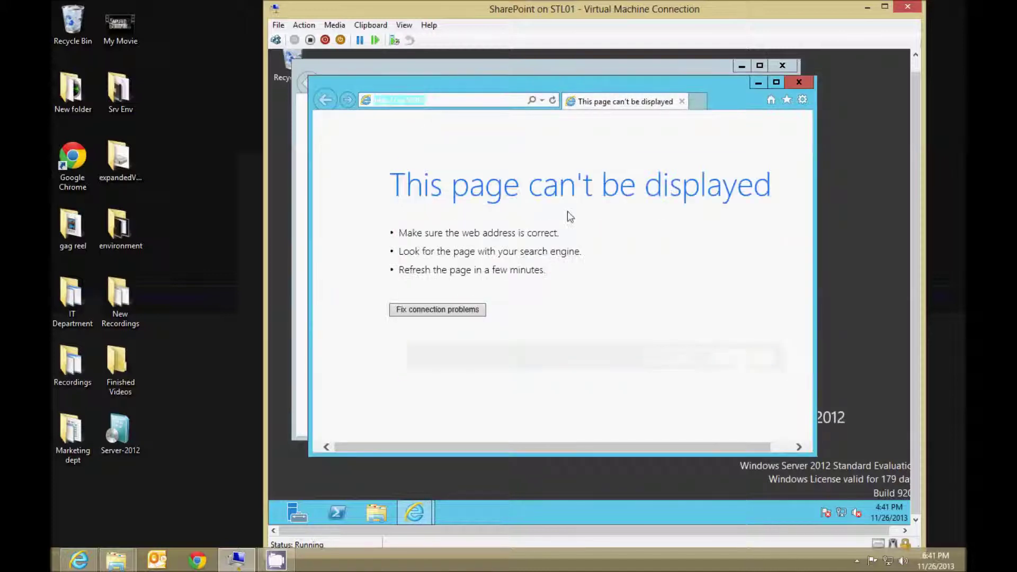
pyautogui.click(443, 101)
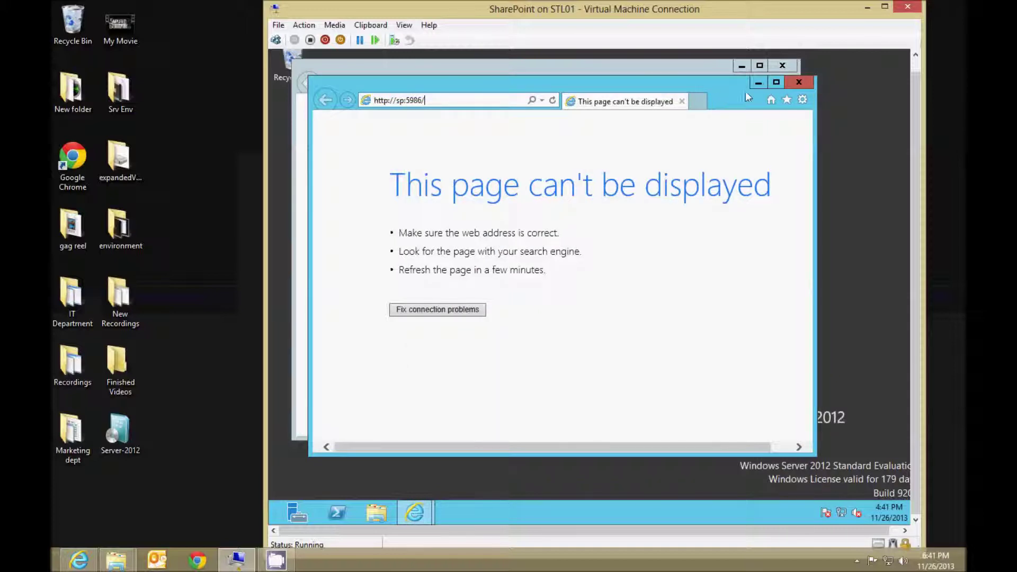
pyautogui.moveTo(441, 103); pyautogui.dragTo(374, 103)
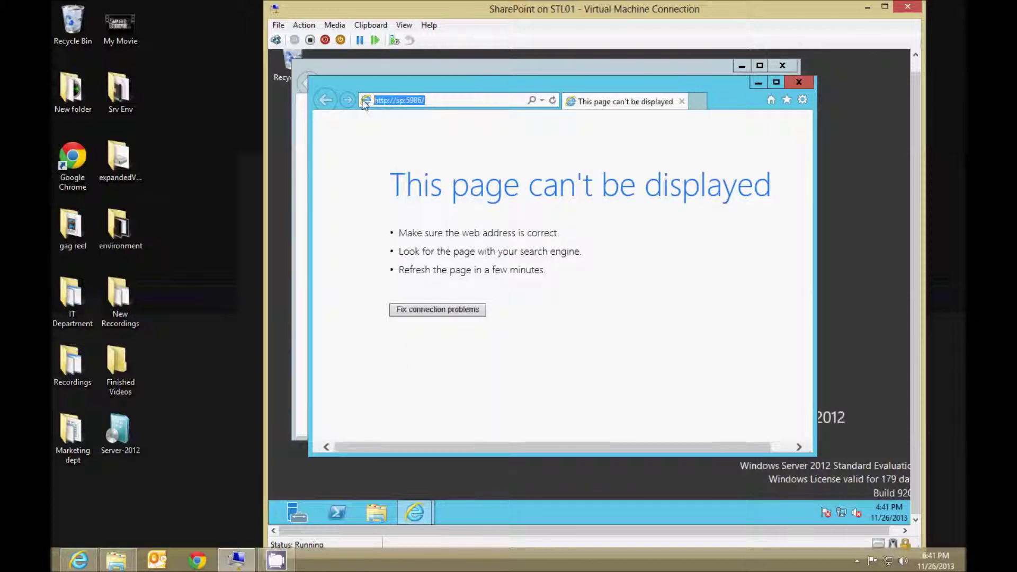
pyautogui.click(452, 102)
pyautogui.moveTo(406, 100); pyautogui.dragTo(414, 100)
pyautogui.click(424, 107)
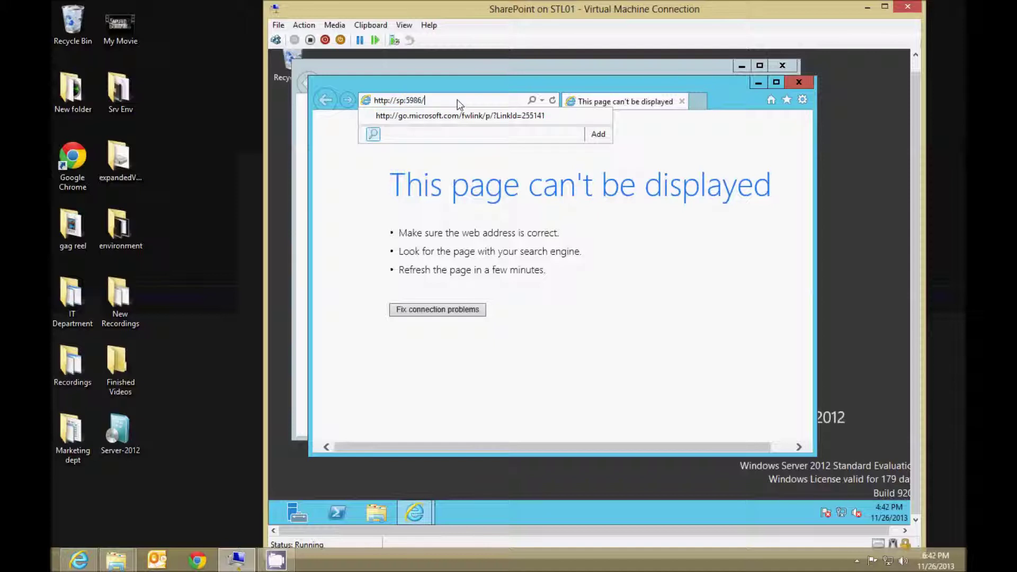
pyautogui.click(683, 191)
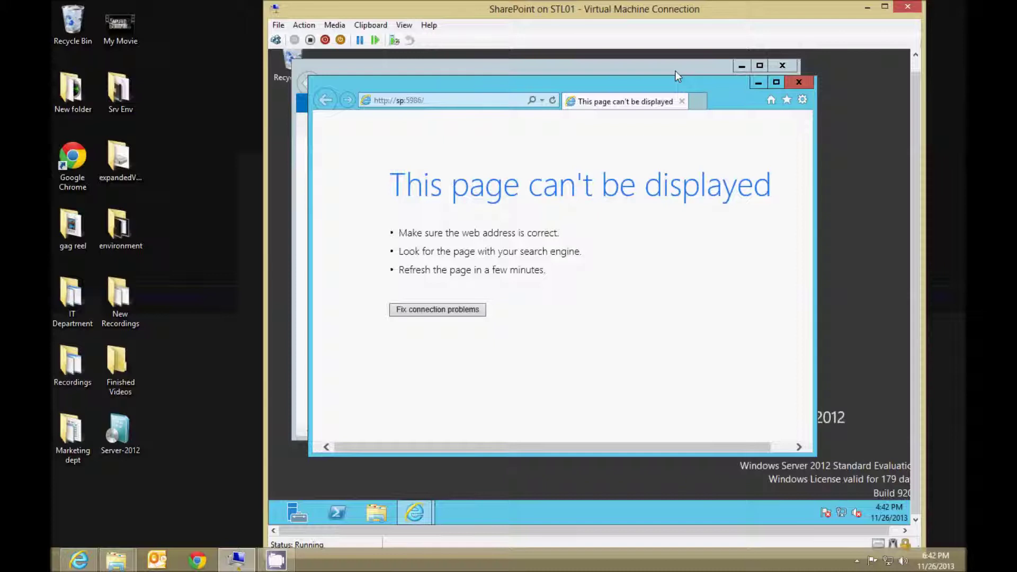
# Close the failed Central Administration window and maximize the browser inside the VM.
pyautogui.click(797, 81)
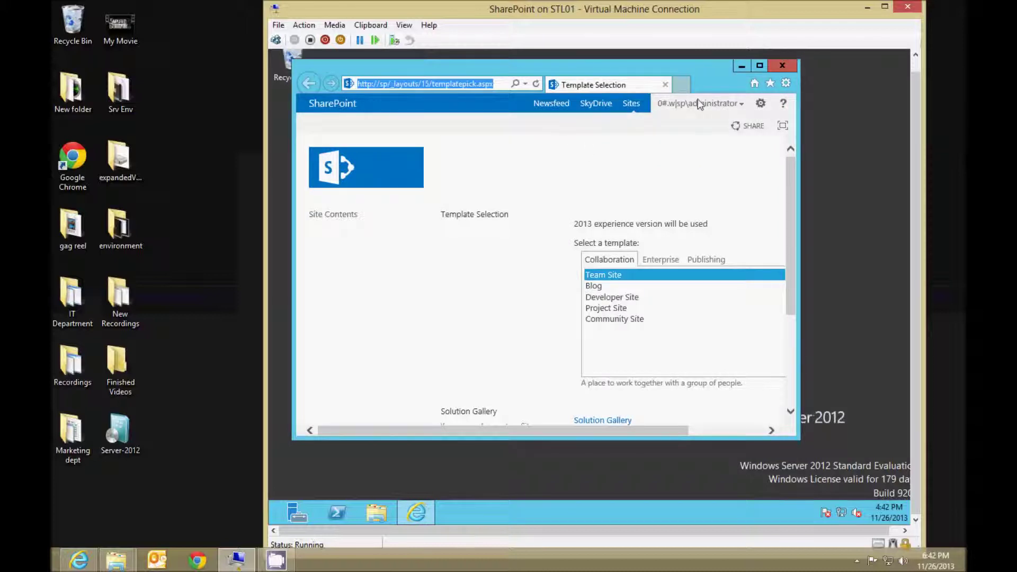
pyautogui.click(763, 68)
pyautogui.moveTo(733, 5); pyautogui.dragTo(653, 1)
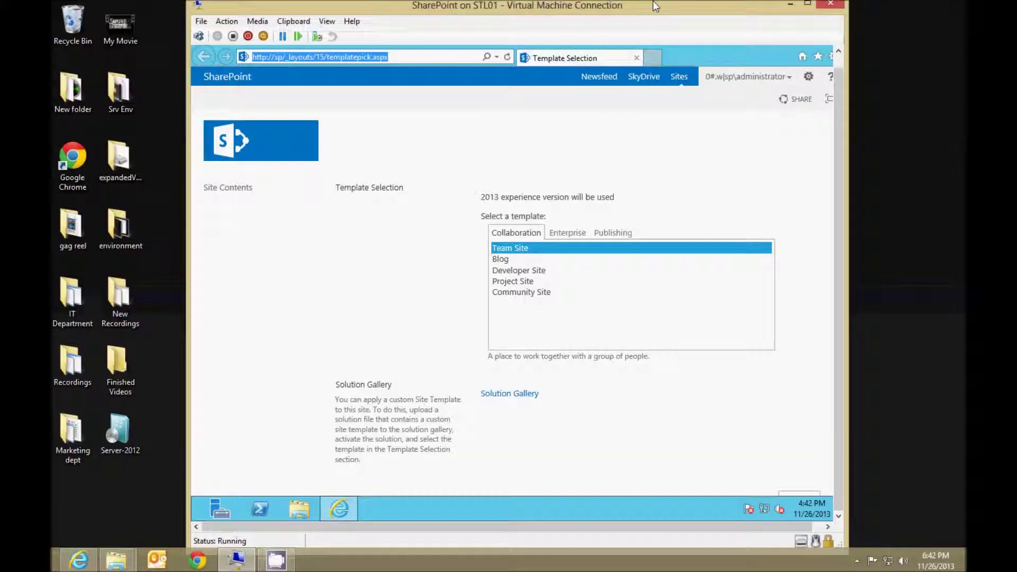
pyautogui.click(391, 61)
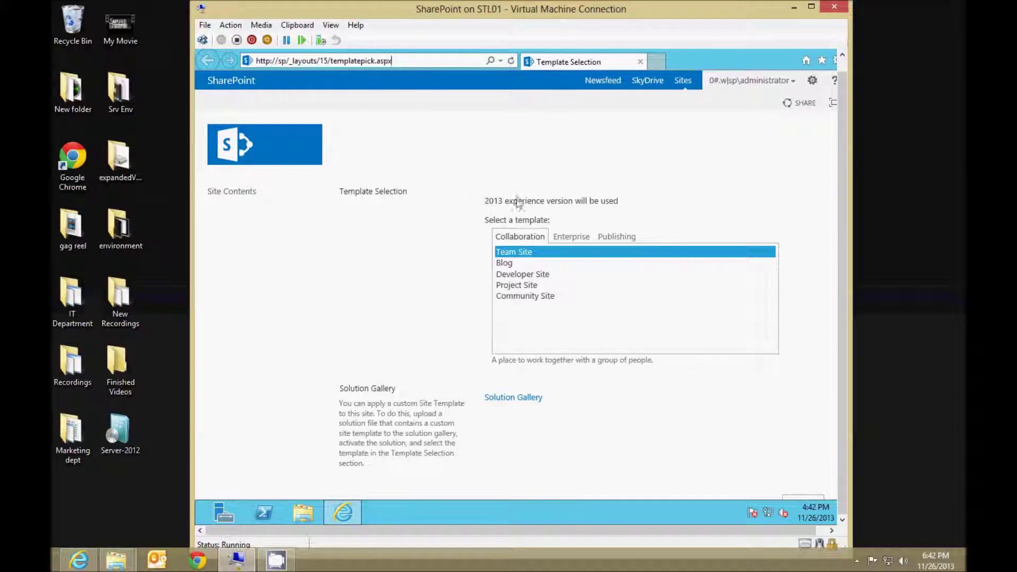
# Browse the Collaboration, Enterprise and Publishing templates, then create the site from Team Site.
pyautogui.click(534, 256)
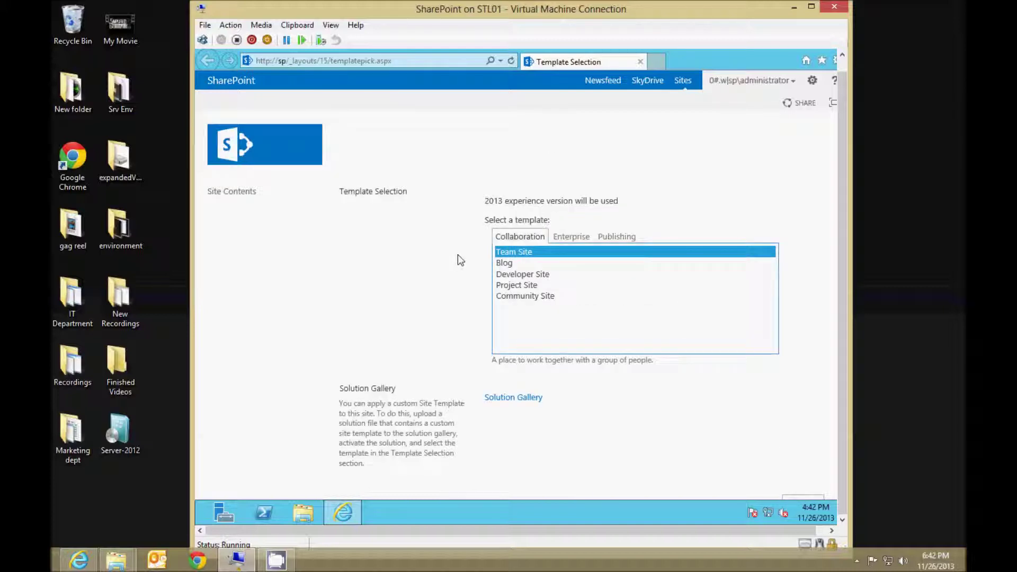
pyautogui.click(580, 179)
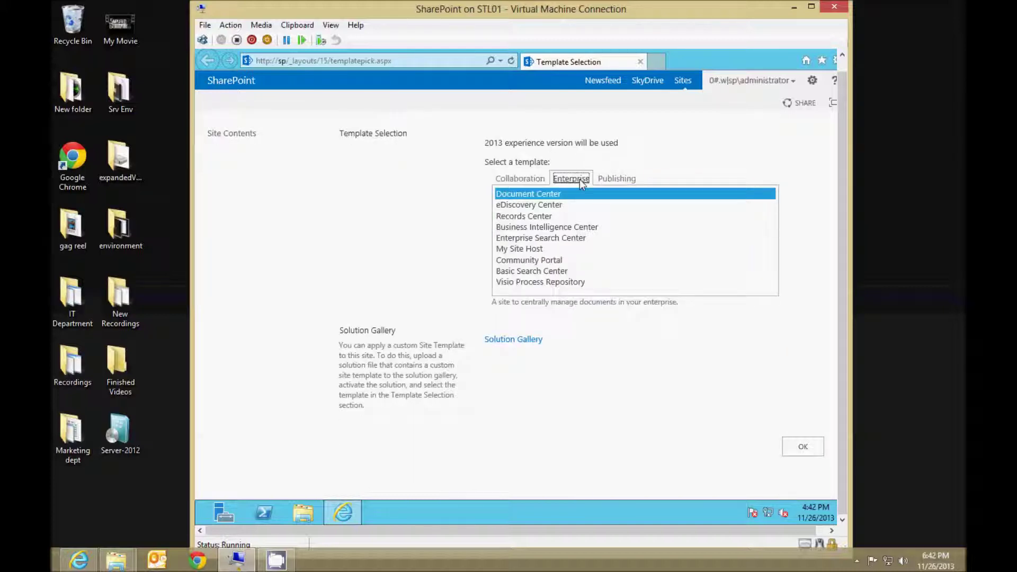
pyautogui.click(616, 179)
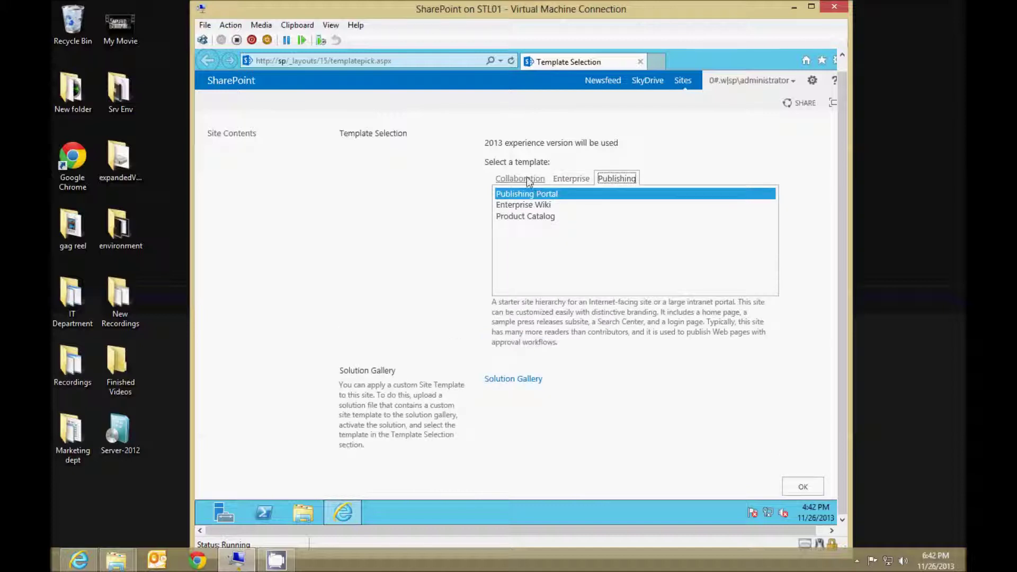
pyautogui.click(527, 178)
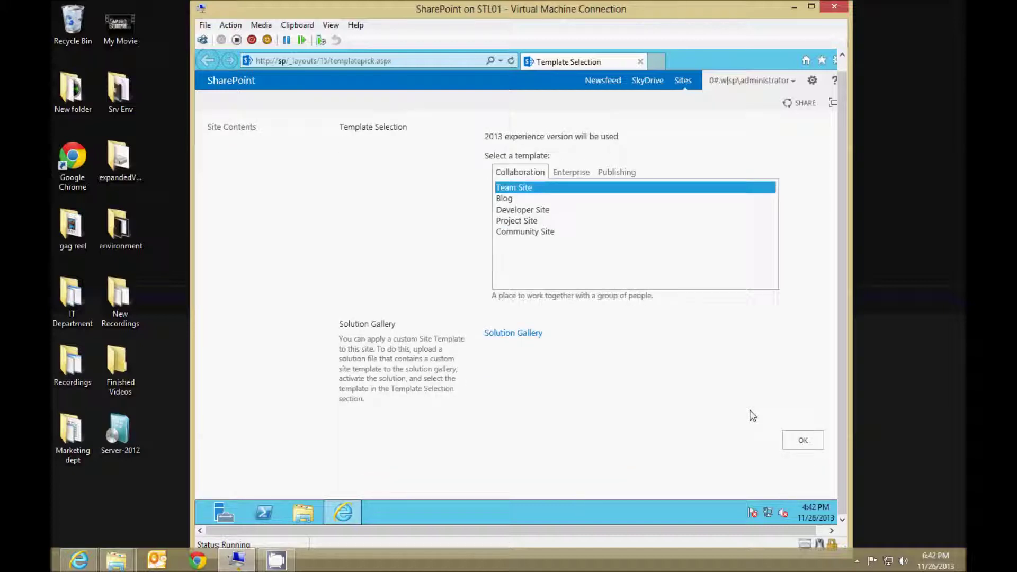
pyautogui.click(803, 441)
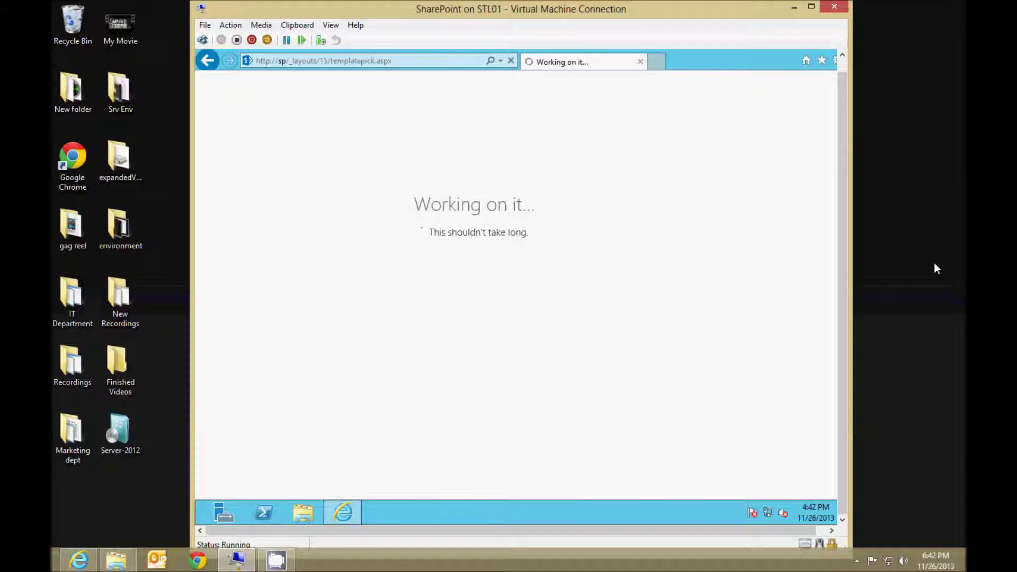
pyautogui.click(878, 260)
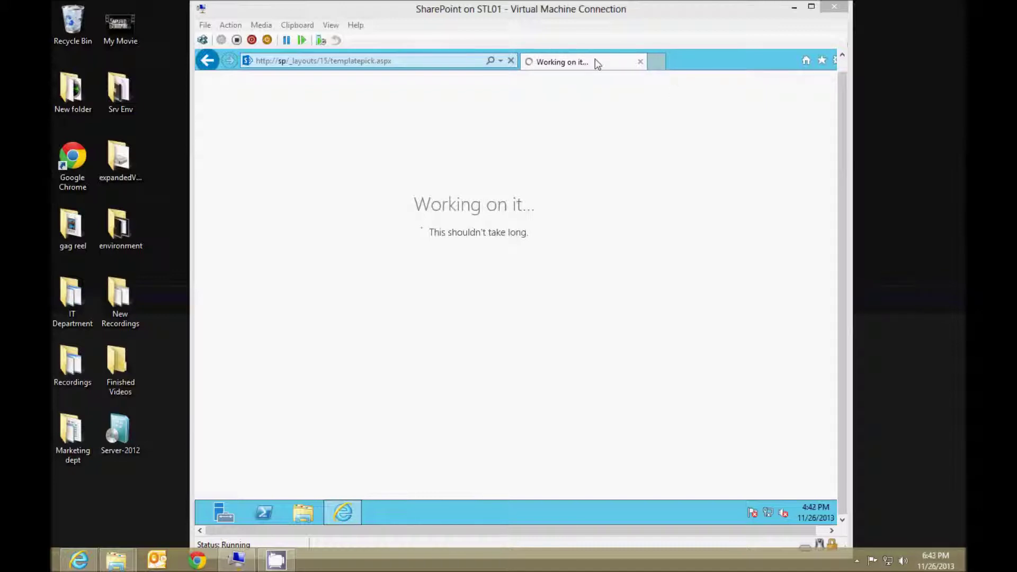
pyautogui.click(844, 73)
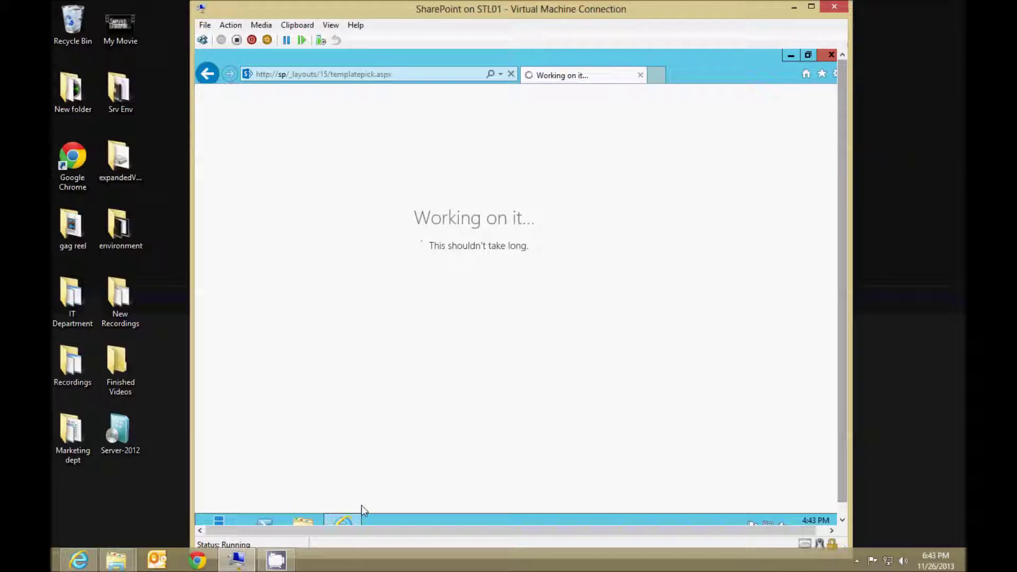
pyautogui.rightClick(351, 519)
pyautogui.click(363, 464)
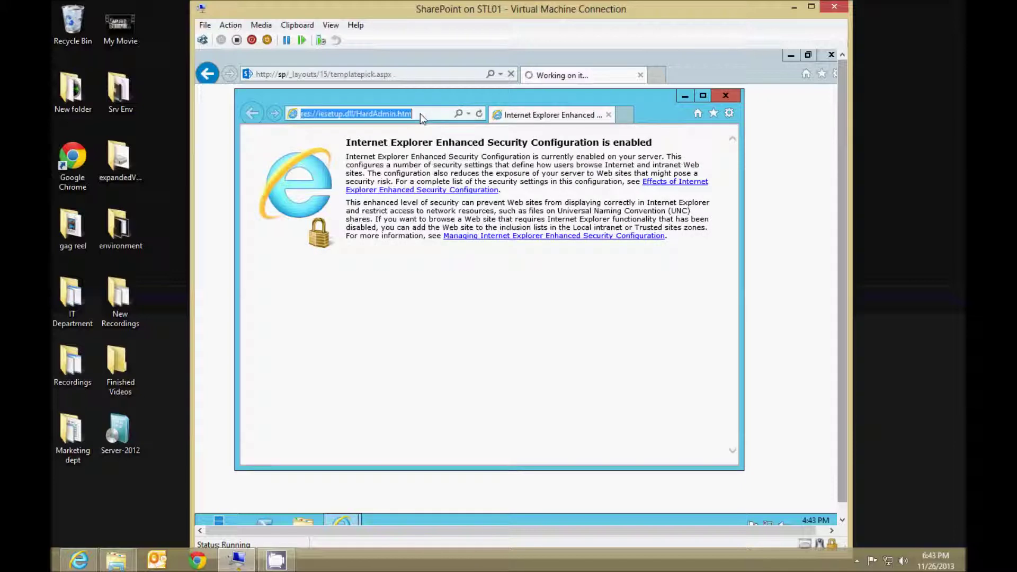
pyautogui.write('http://')
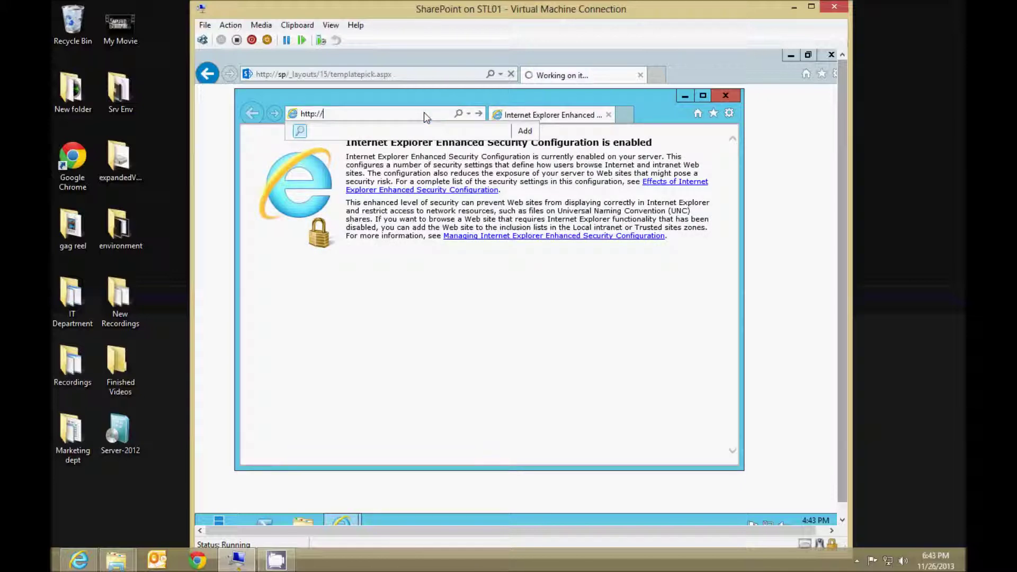
pyautogui.write('sp:')
pyautogui.click(725, 95)
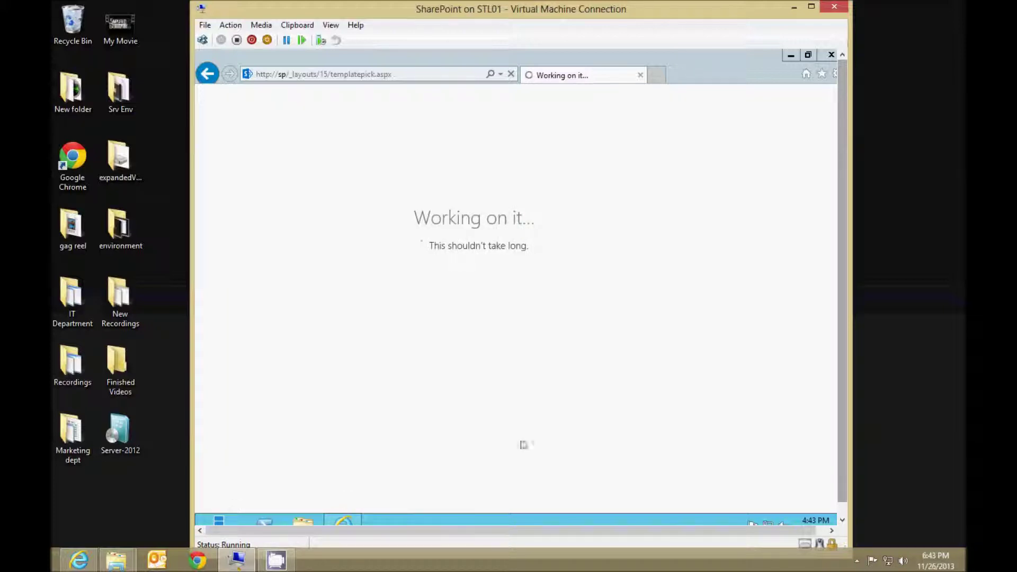
# Launch SharePoint 2013 Central Administration from Start, close its failed window, and await site creation.
pyautogui.click(200, 520)
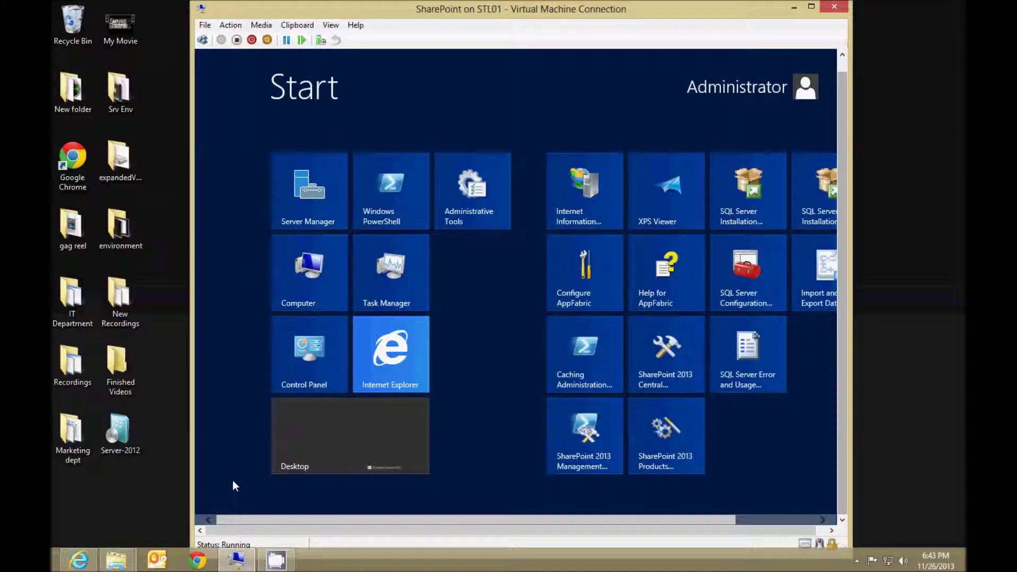
pyautogui.write('centra')
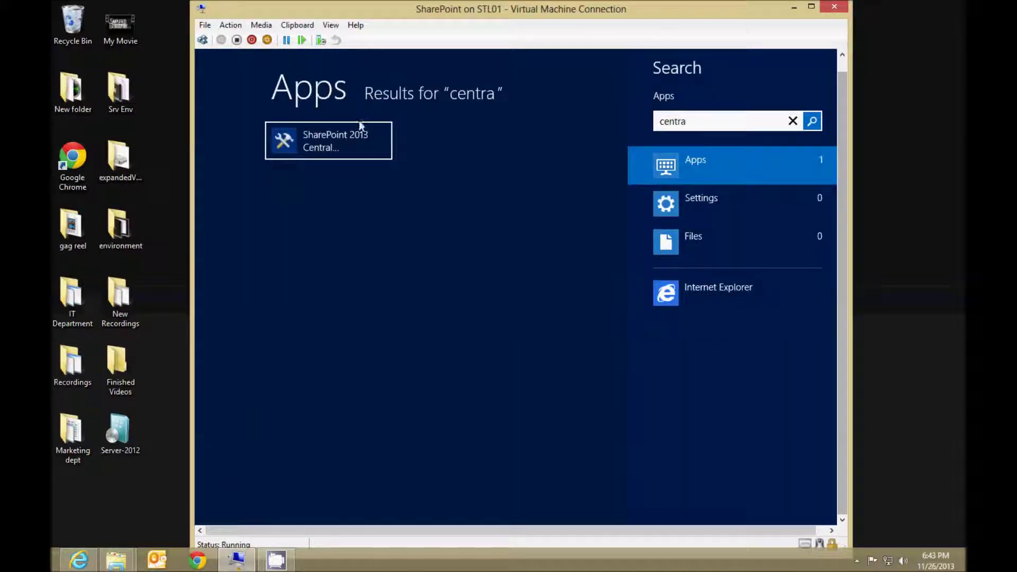
pyautogui.click(360, 127)
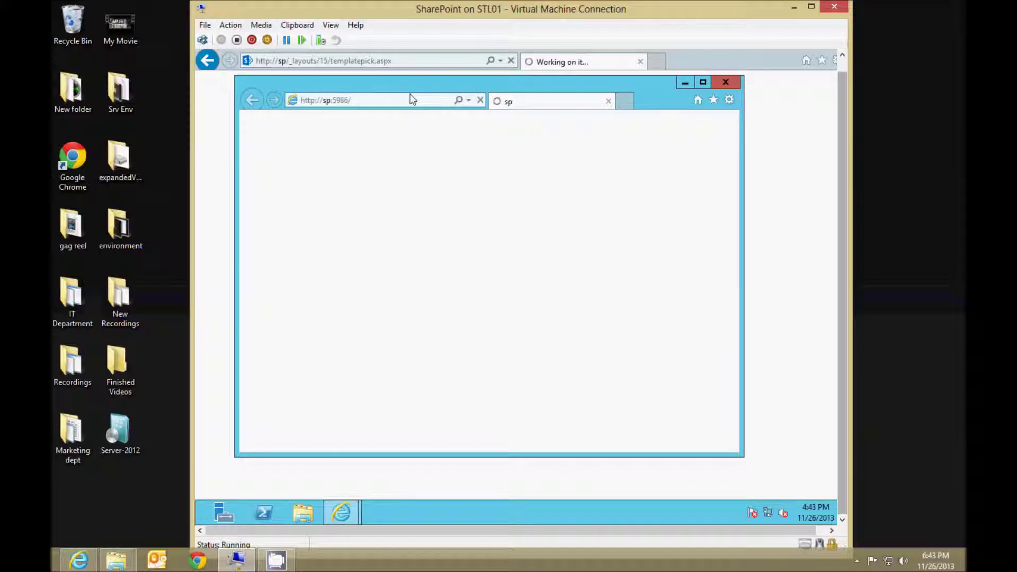
pyautogui.click(413, 99)
pyautogui.click(333, 102)
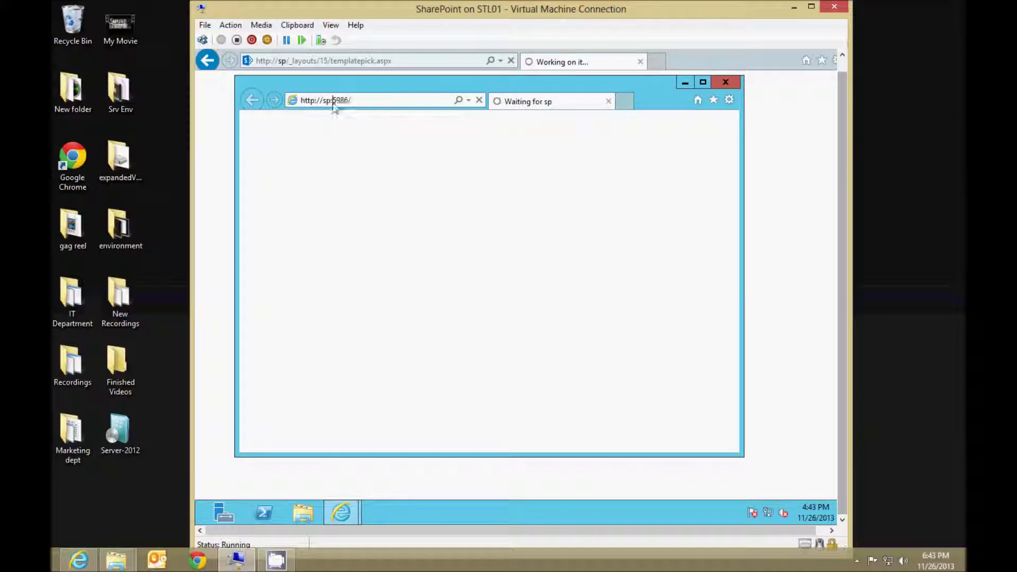
pyautogui.moveTo(306, 102); pyautogui.dragTo(388, 102)
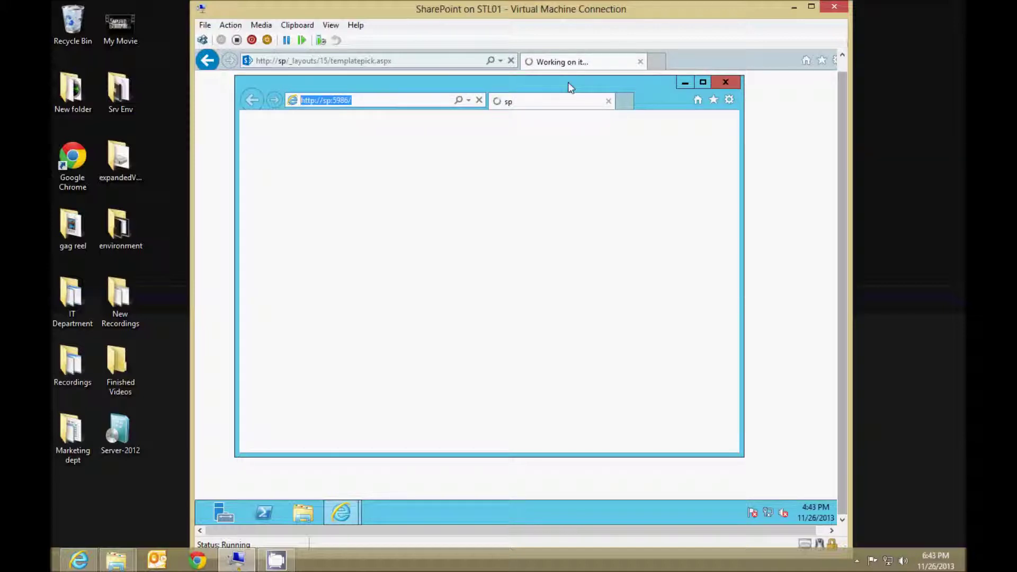
pyautogui.click(725, 82)
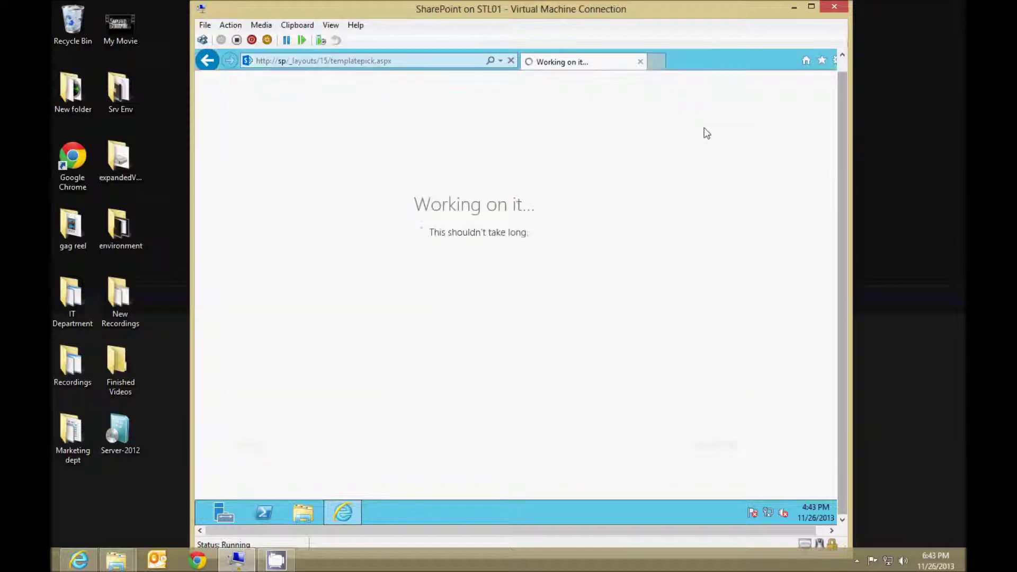
pyautogui.click(842, 65)
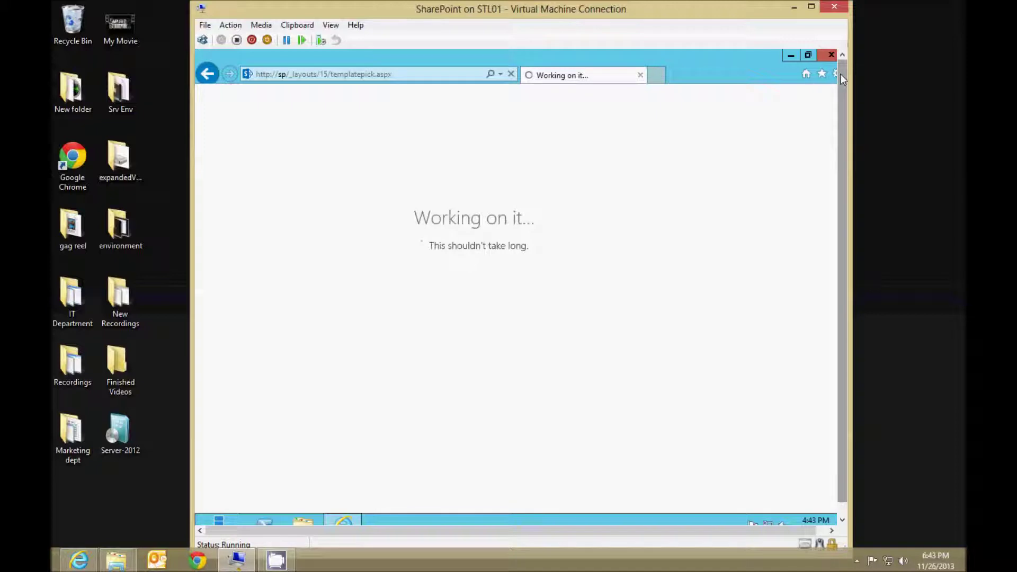
pyautogui.click(894, 106)
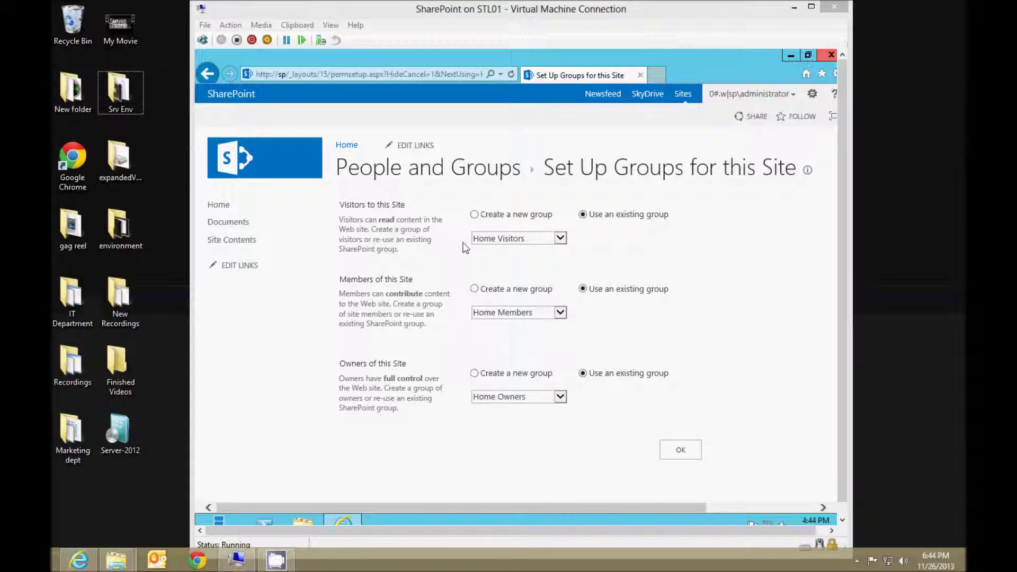
# Keep Home Visitors, Home Members and Home Owners as the new site's existing groups.
pyautogui.click(681, 450)
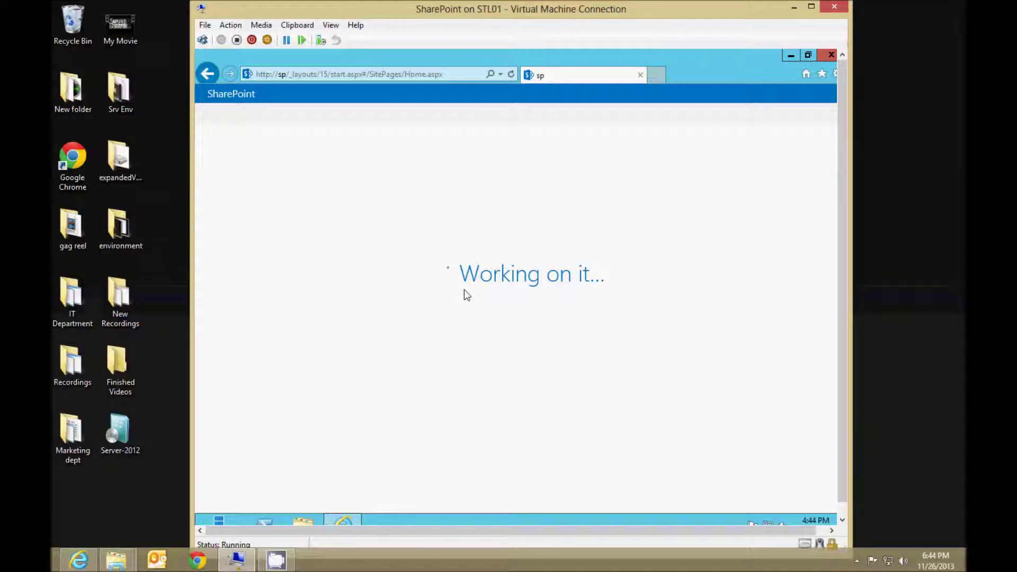
pyautogui.click(891, 166)
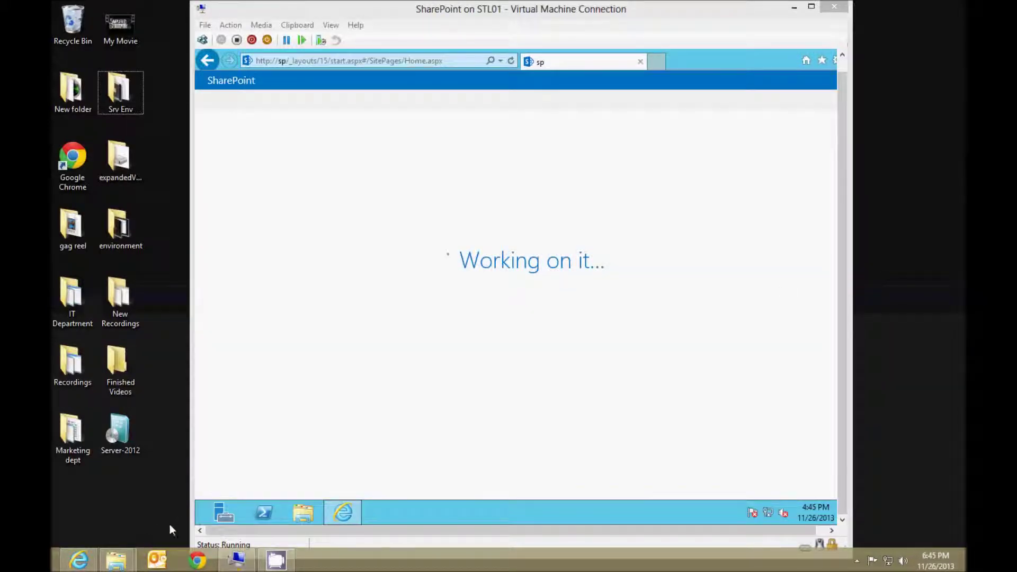
# Retry Central Administration by searching 'central' from Start, then close its failed window.
pyautogui.click(199, 522)
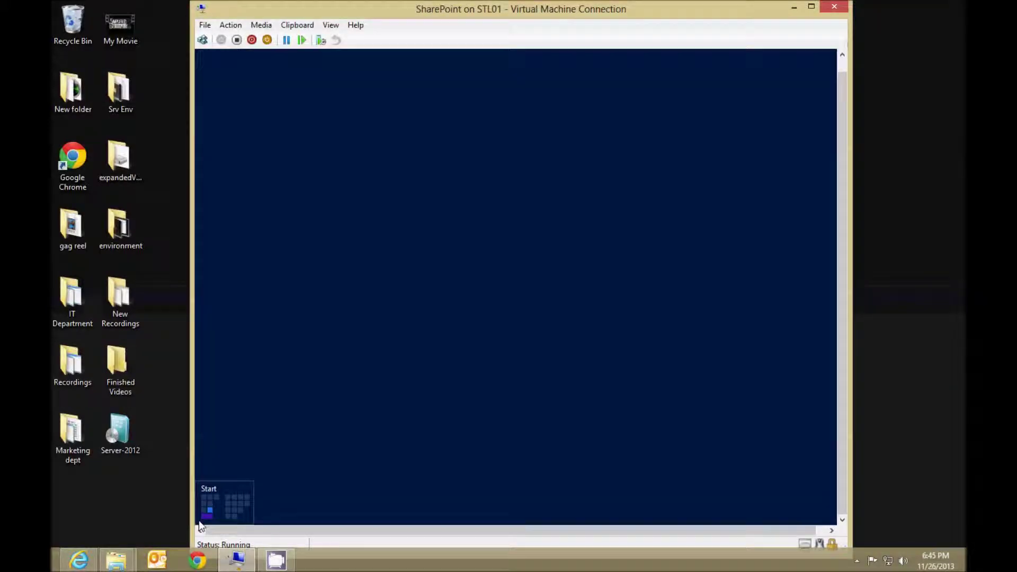
pyautogui.write('e')
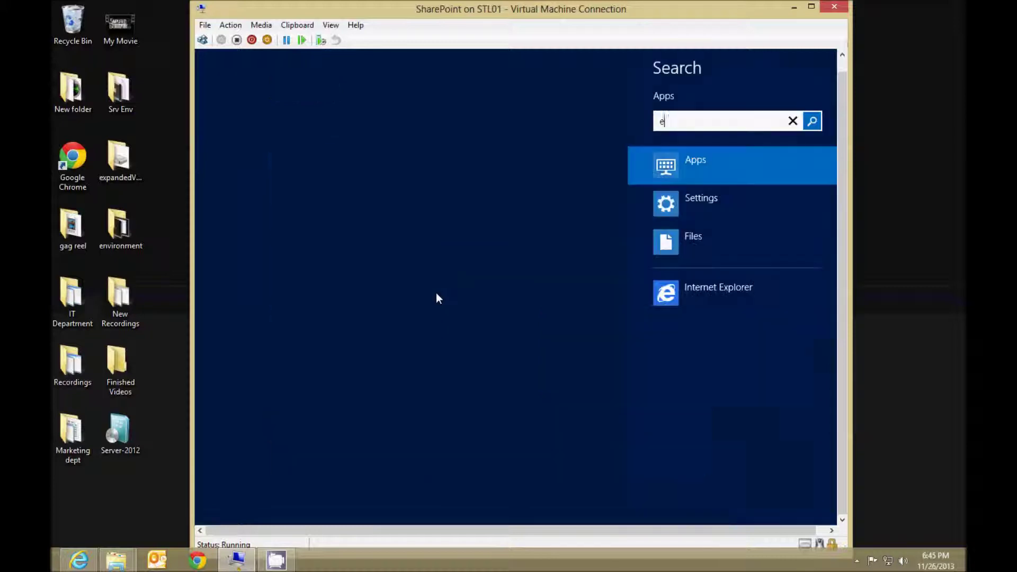
pyautogui.write('entral')
pyautogui.press('Return')
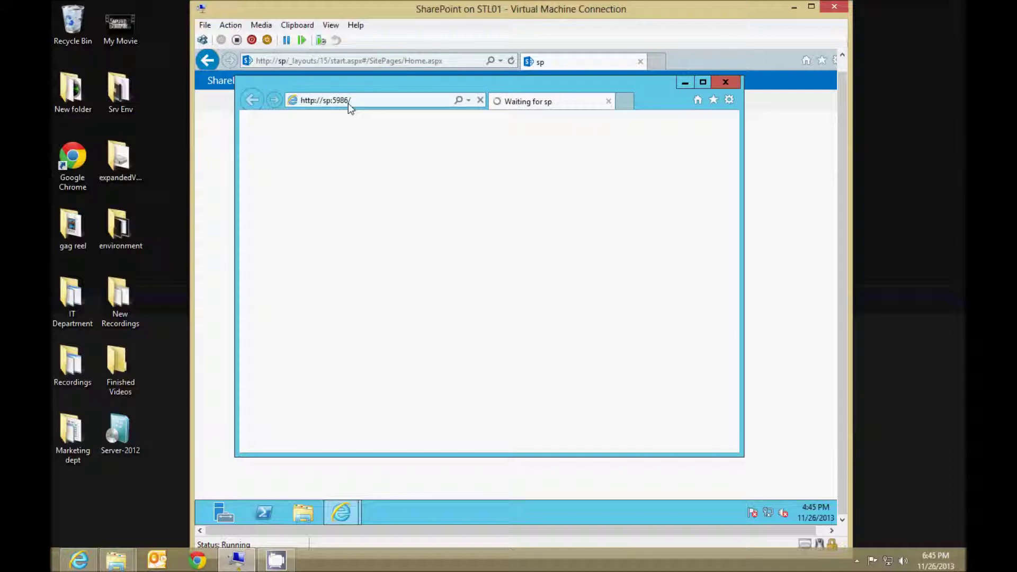
pyautogui.click(735, 84)
# Search the Start screen for 'internet' to list Internet Explorer and IIS.
pyautogui.moveTo(202, 528)
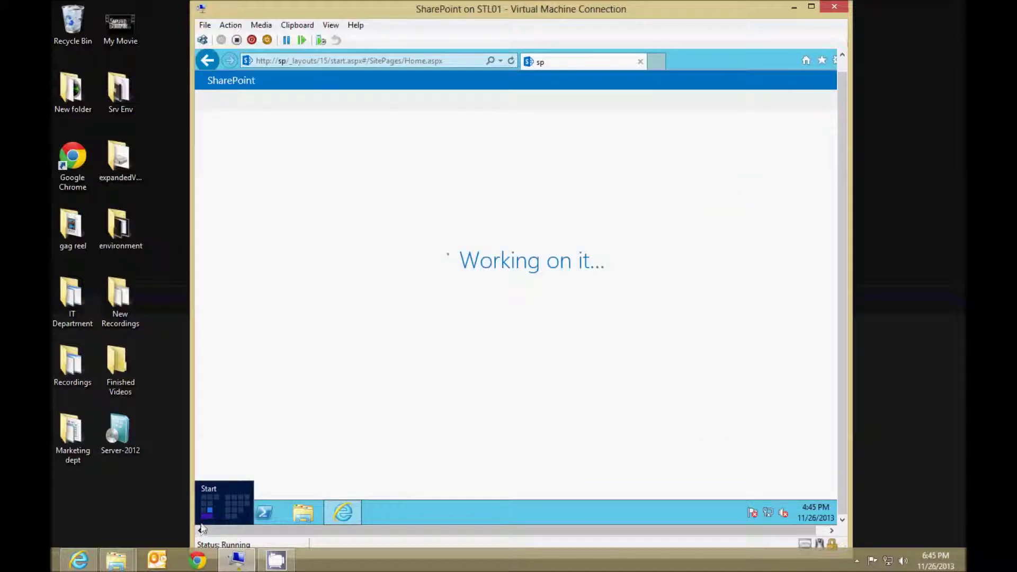
pyautogui.click(214, 507)
pyautogui.write('internet')
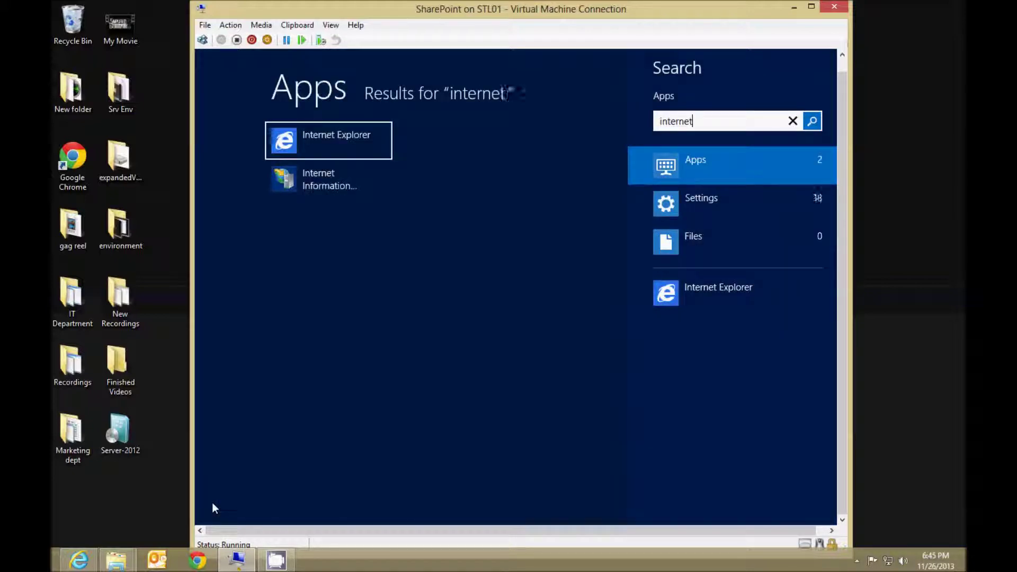
# Launch IIS Manager, expand the SP server's sites and select SharePoint Central Administration v4.
pyautogui.click(330, 181)
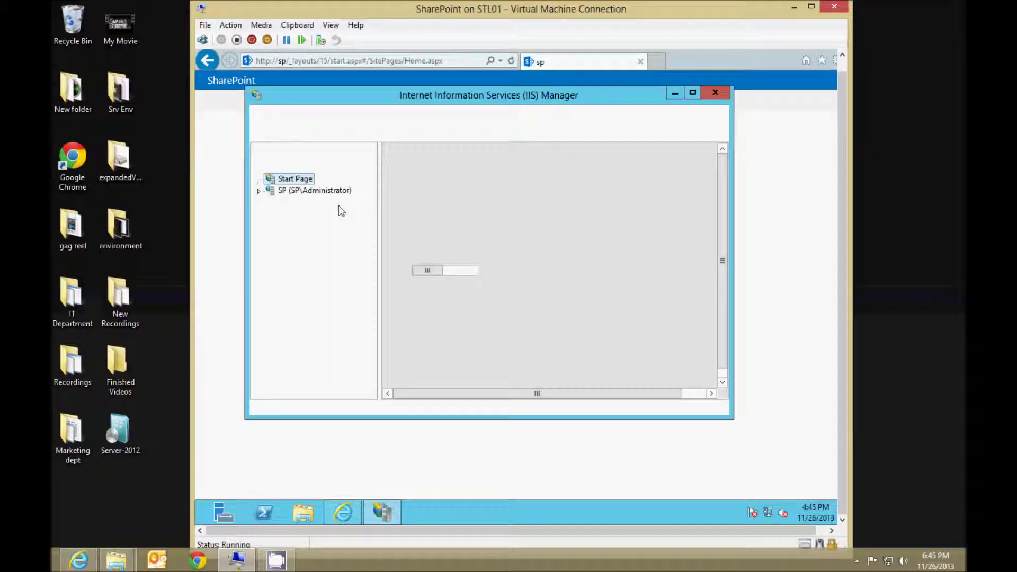
pyautogui.doubleClick(313, 190)
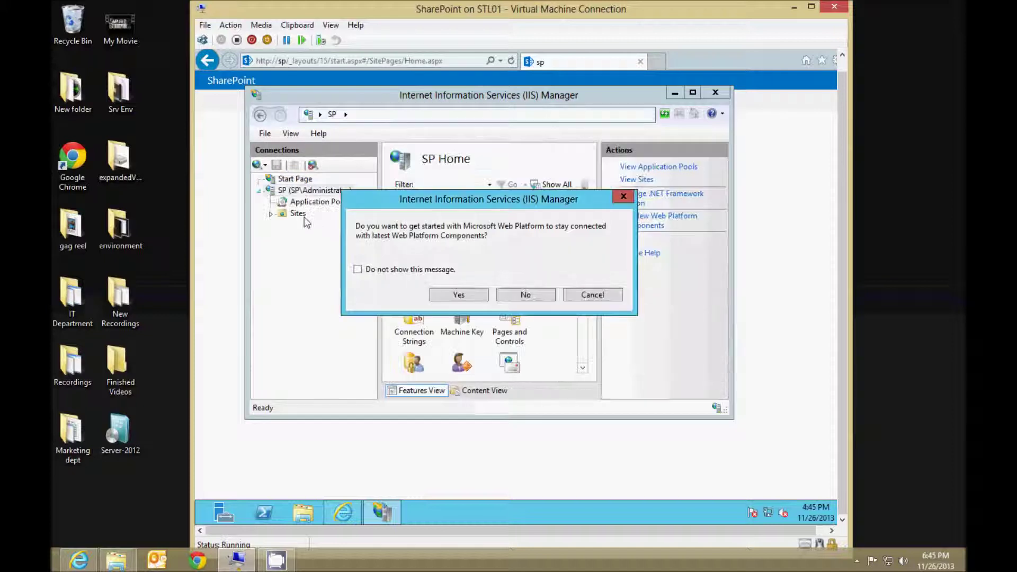
pyautogui.press('Return')
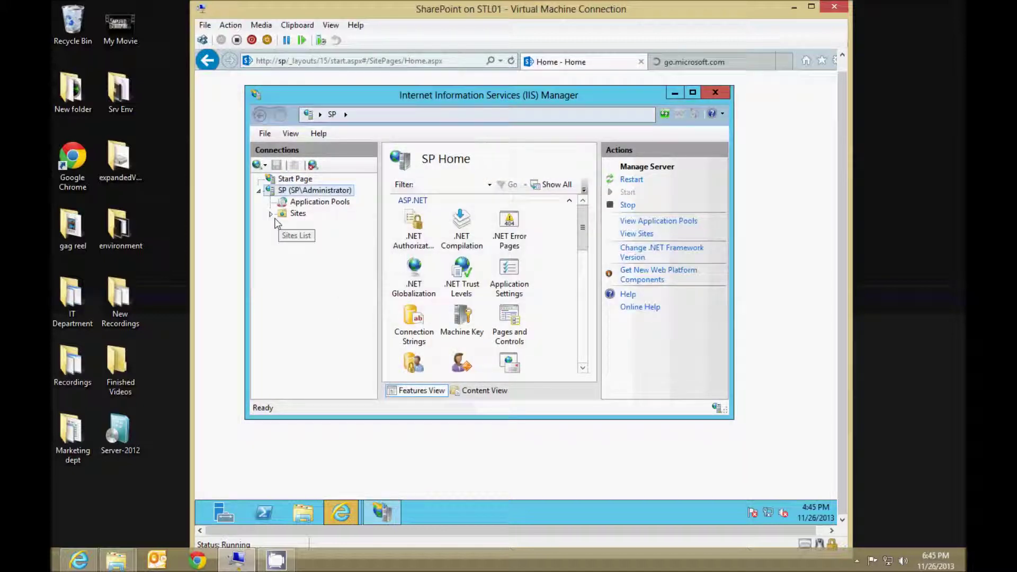
pyautogui.click(270, 214)
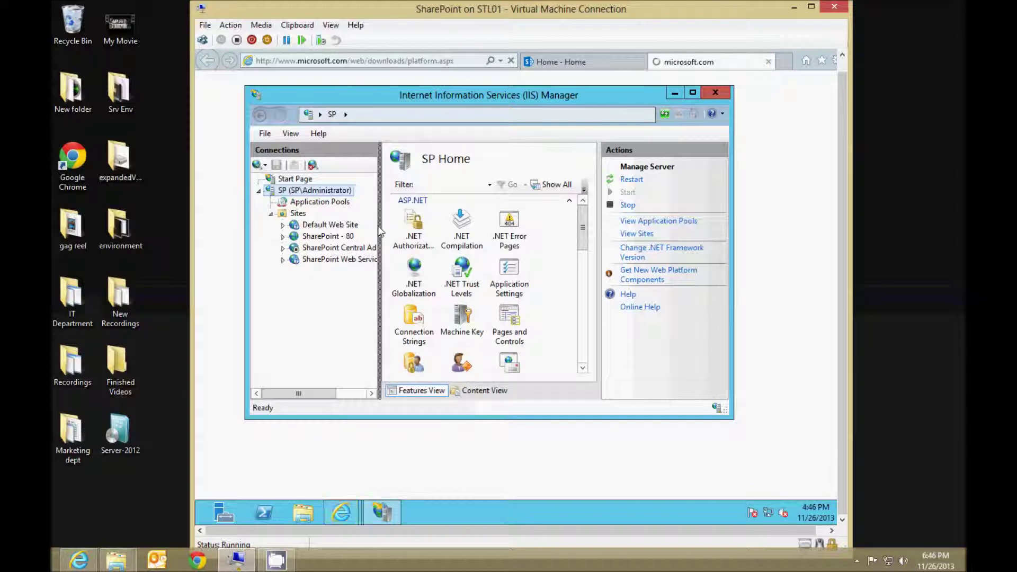
pyautogui.moveTo(380, 231); pyautogui.dragTo(498, 231)
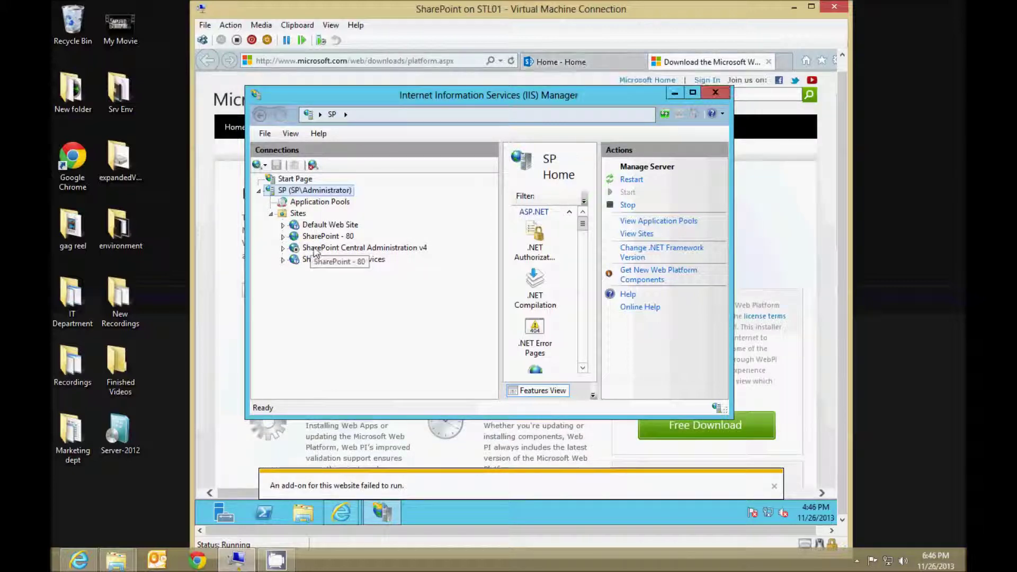
pyautogui.click(320, 248)
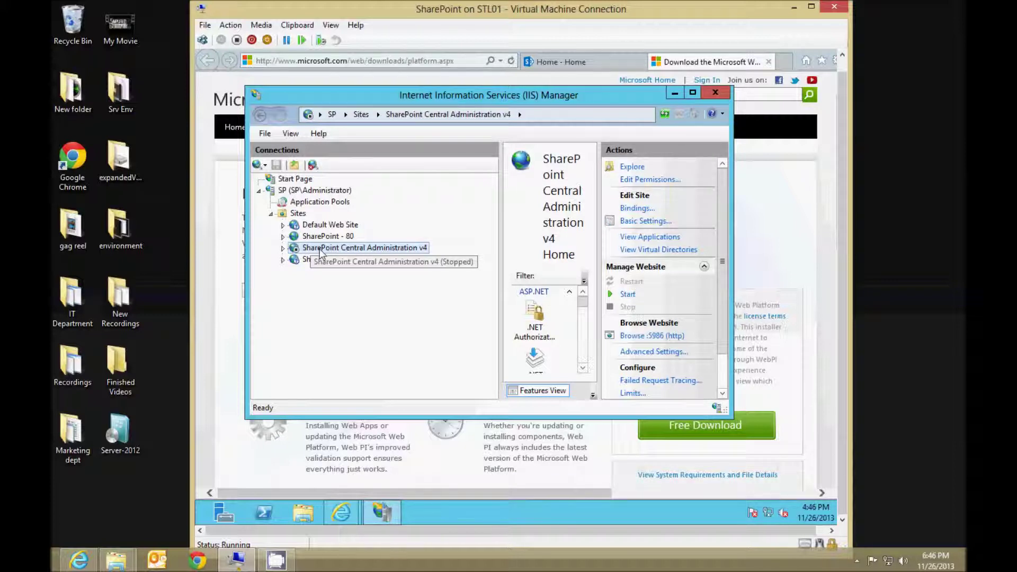
# Attempt to start the Central Administration v4 site and dismiss the cannot-start error.
pyautogui.rightClick(320, 253)
pyautogui.moveTo(358, 345)
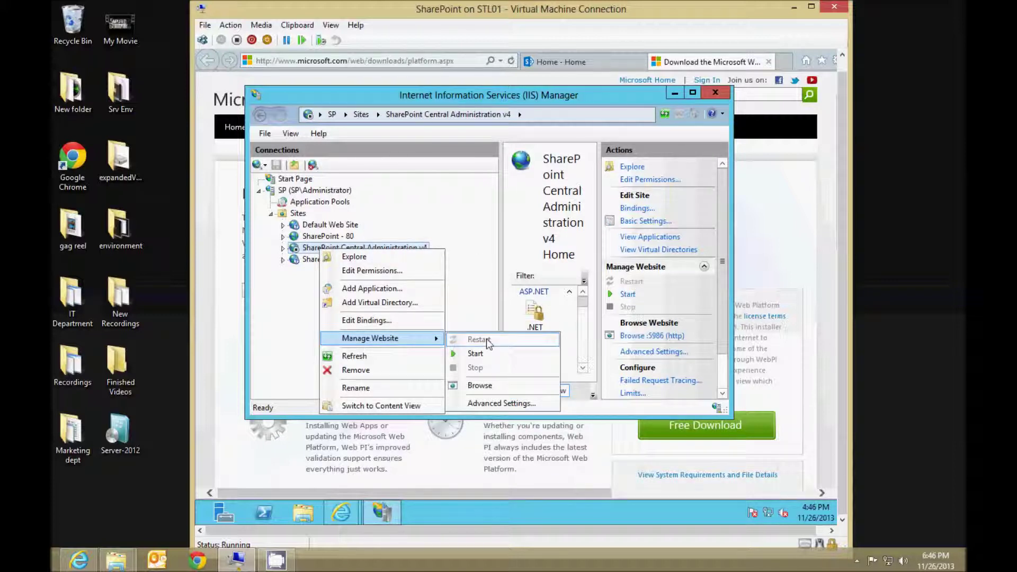
pyautogui.click(476, 353)
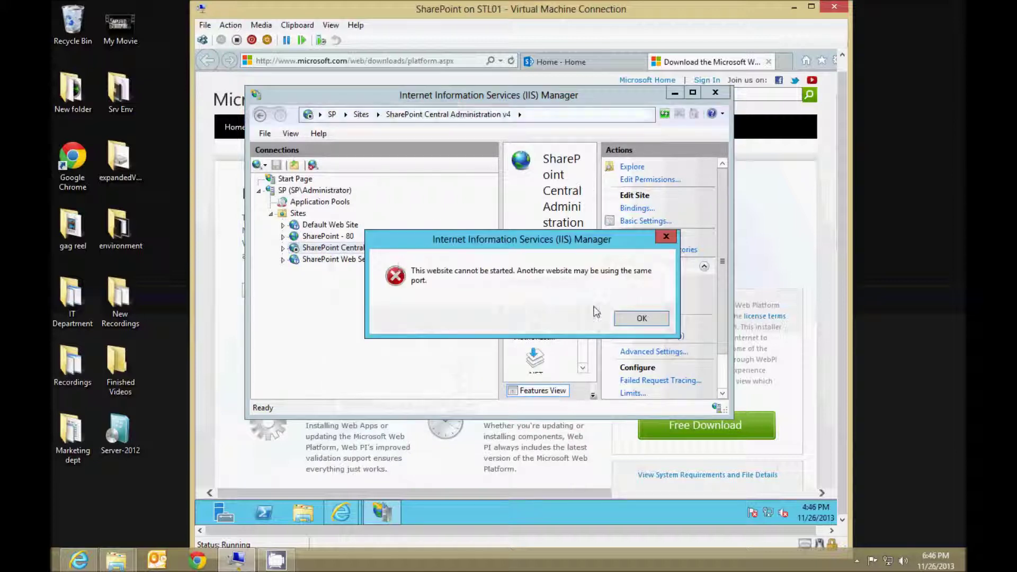
pyautogui.click(647, 323)
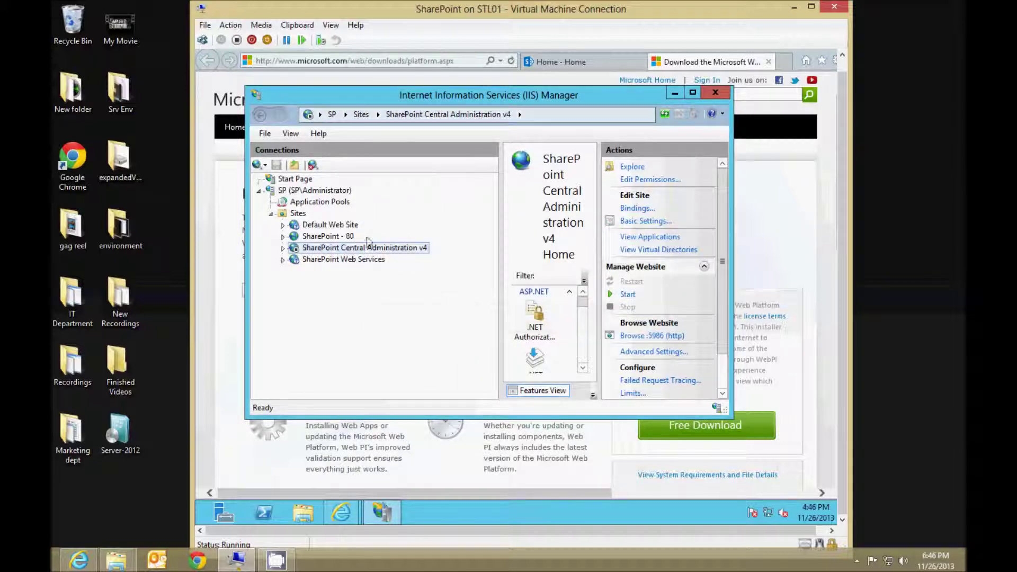
# Review the site's http binding on port 5986, then list application pools in a maximized manager.
pyautogui.rightClick(350, 248)
pyautogui.click(398, 319)
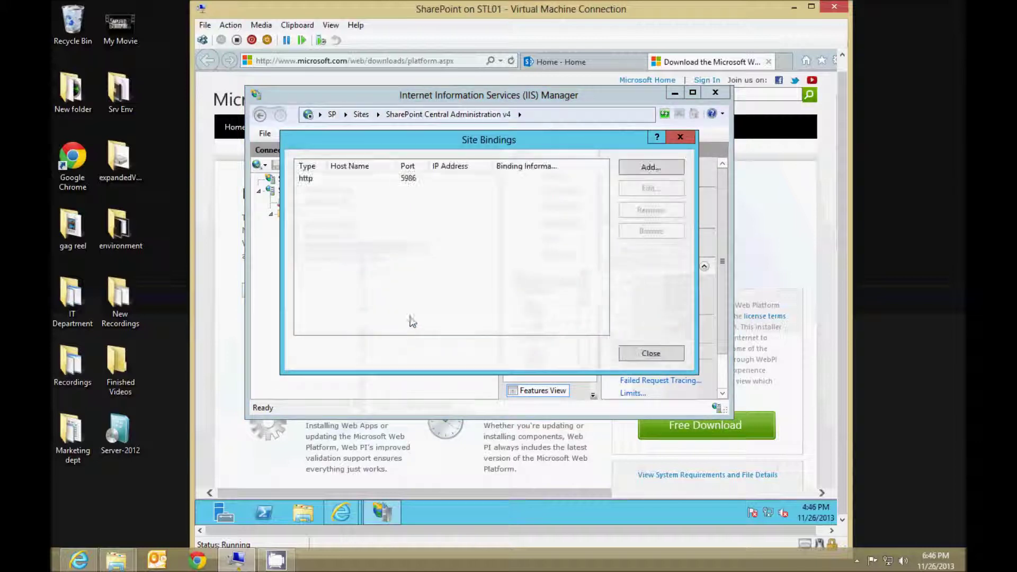
pyautogui.click(408, 180)
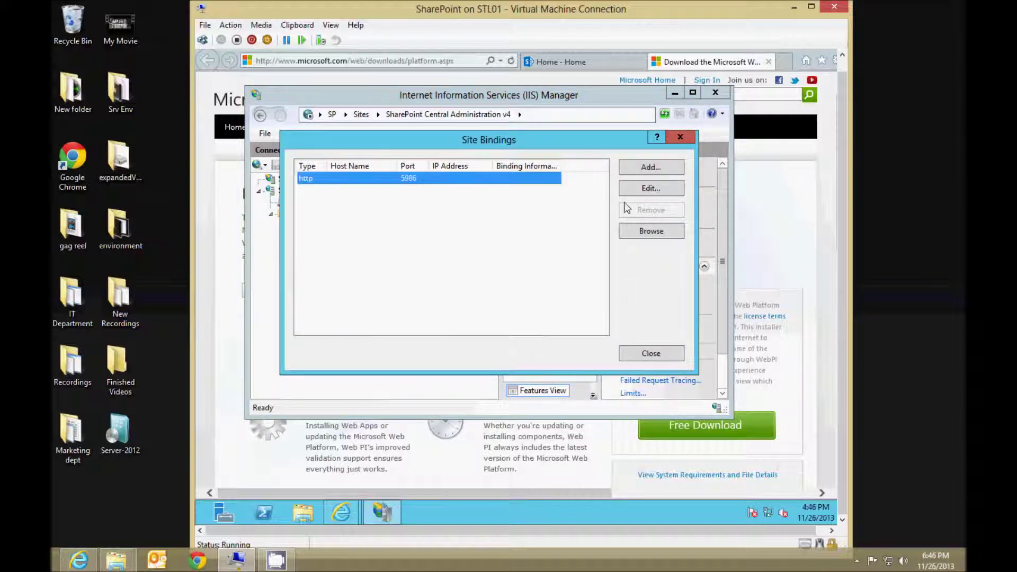
pyautogui.click(644, 357)
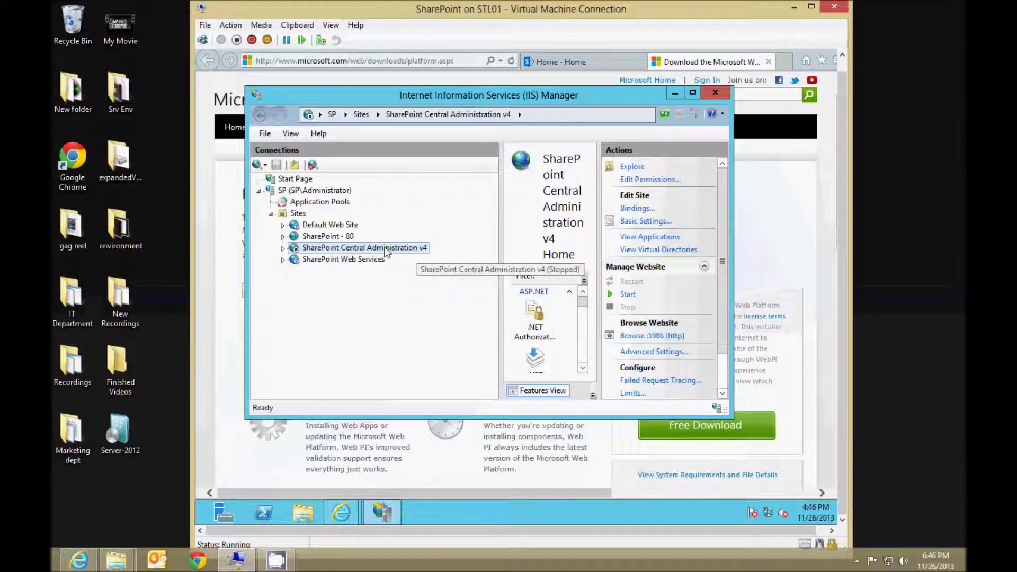
pyautogui.click(320, 202)
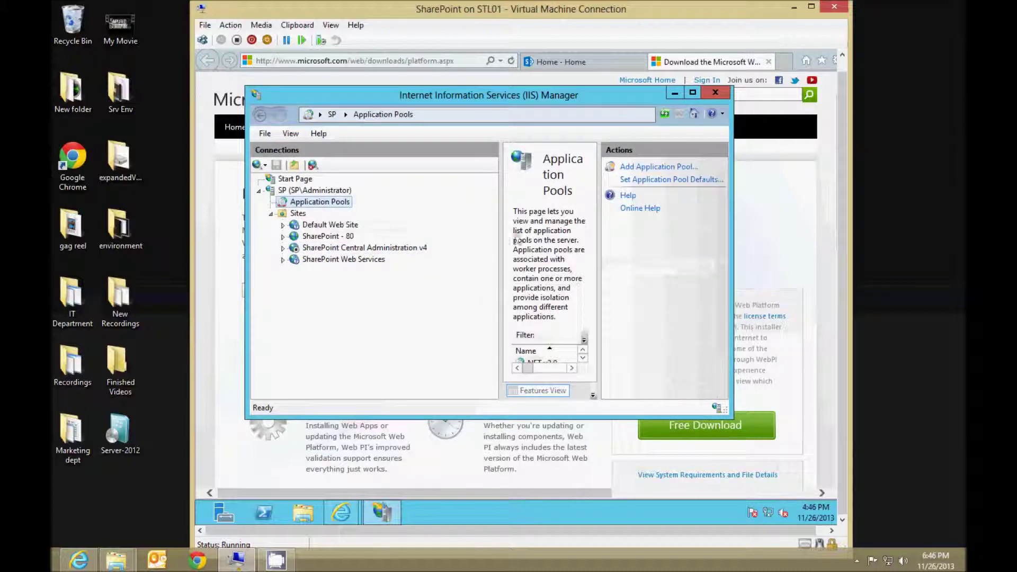
pyautogui.doubleClick(642, 97)
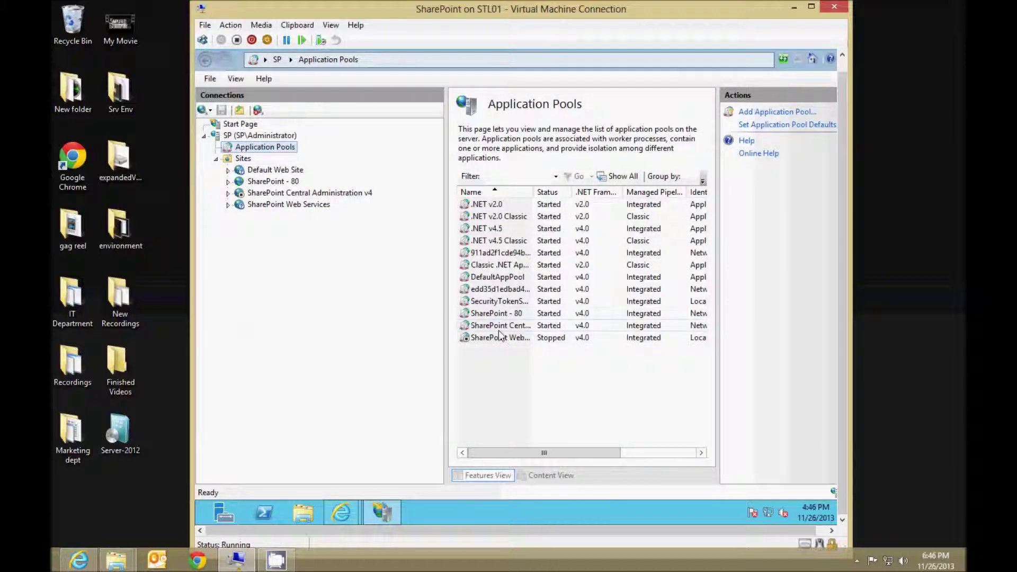
# Edit the Central Administration v4 http binding to port 5987, then start the website.
pyautogui.click(289, 194)
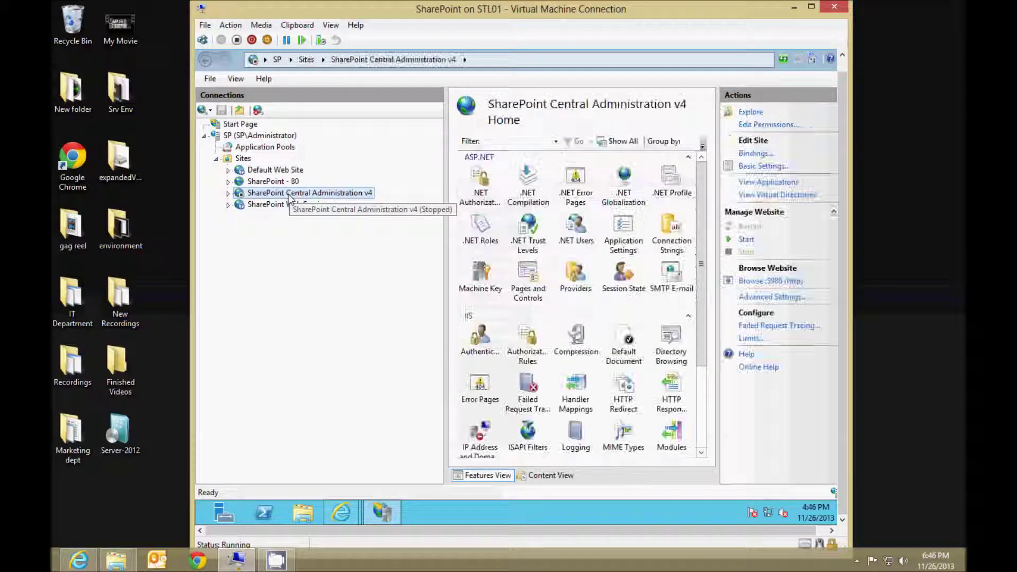
pyautogui.rightClick(289, 193)
pyautogui.click(341, 266)
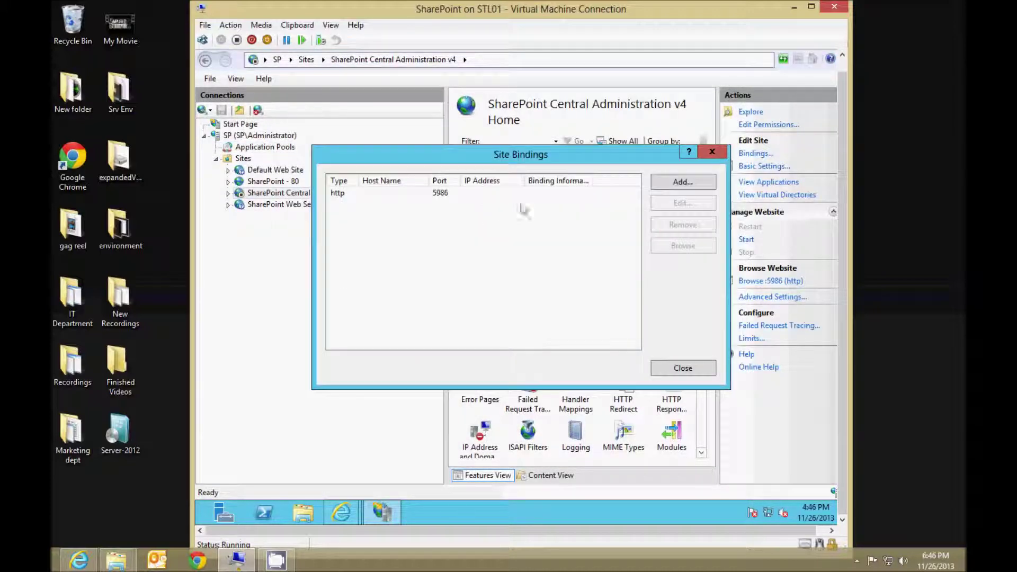
pyautogui.click(572, 199)
pyautogui.click(682, 204)
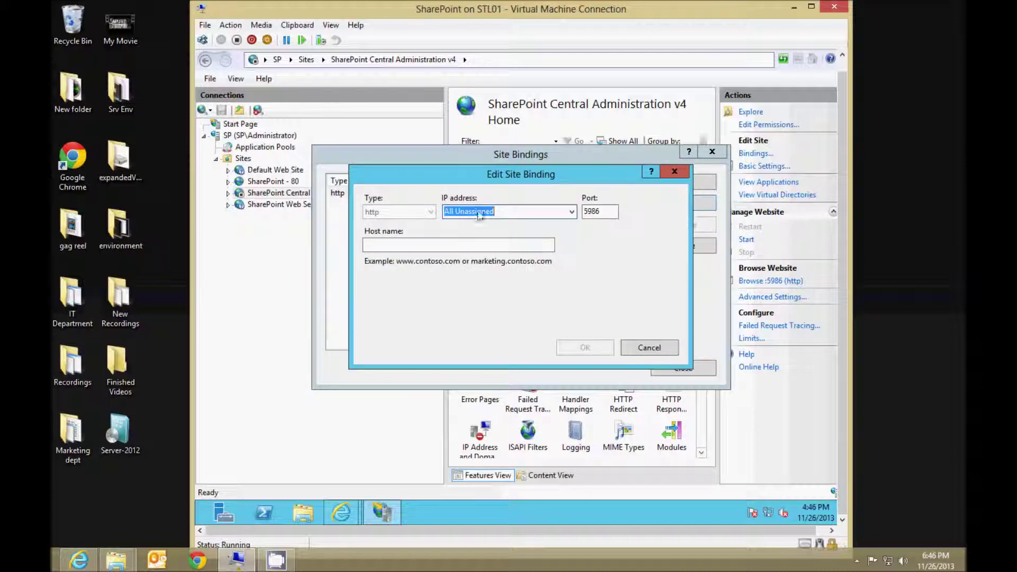
pyautogui.click(599, 212)
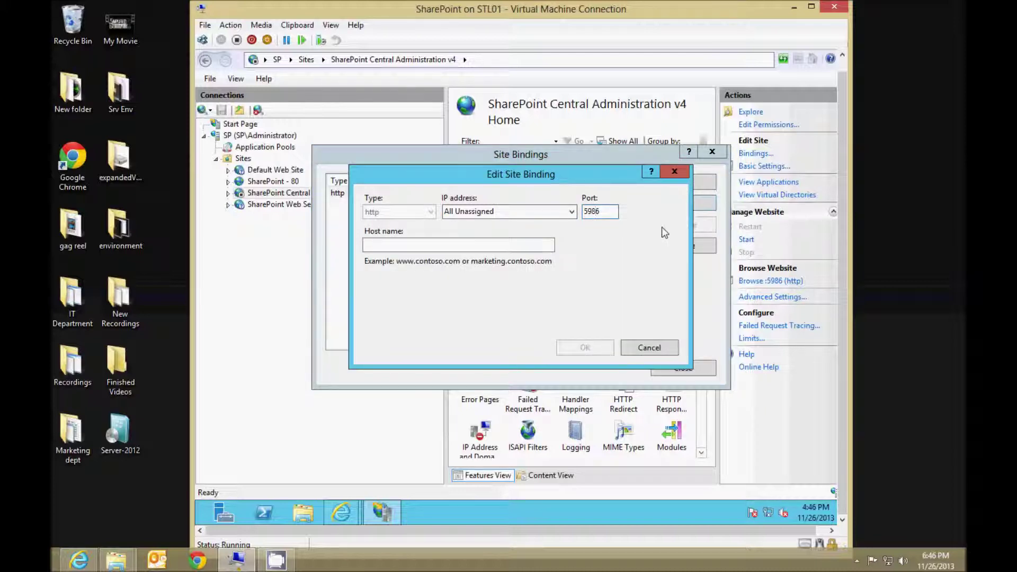
pyautogui.press('BackSpace')
pyautogui.write('7')
pyautogui.click(603, 348)
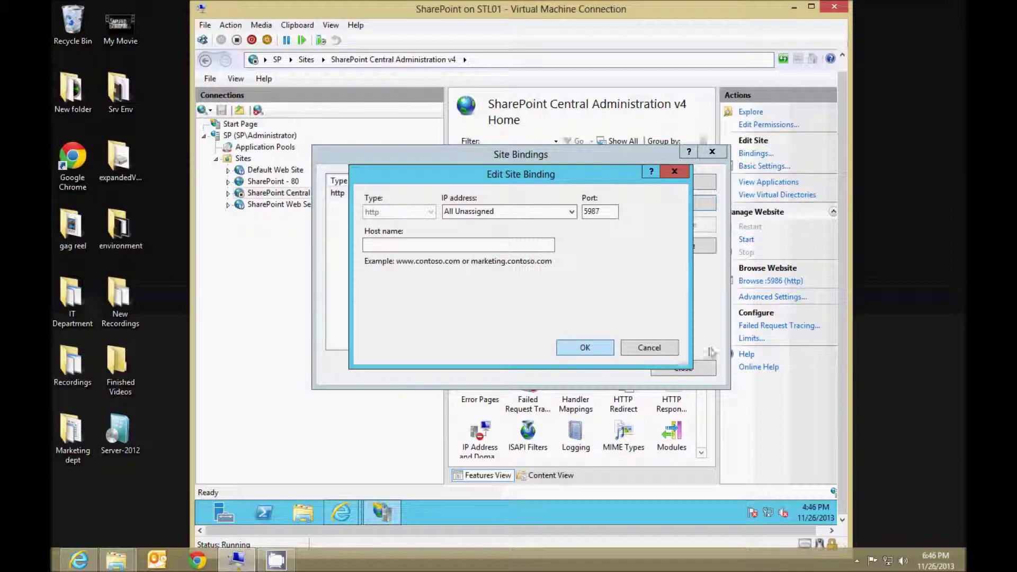
pyautogui.click(689, 369)
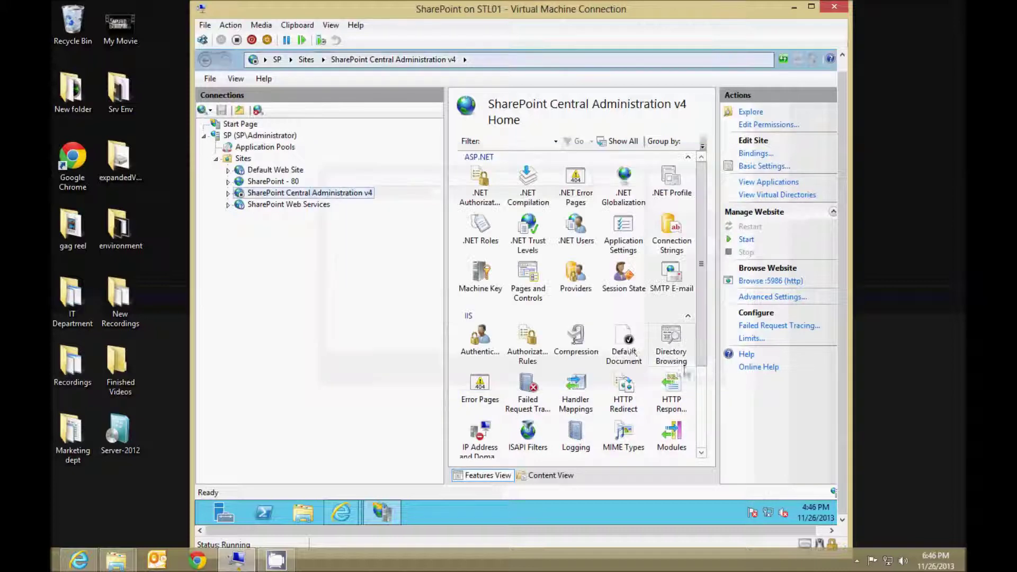
pyautogui.rightClick(308, 194)
pyautogui.click(466, 298)
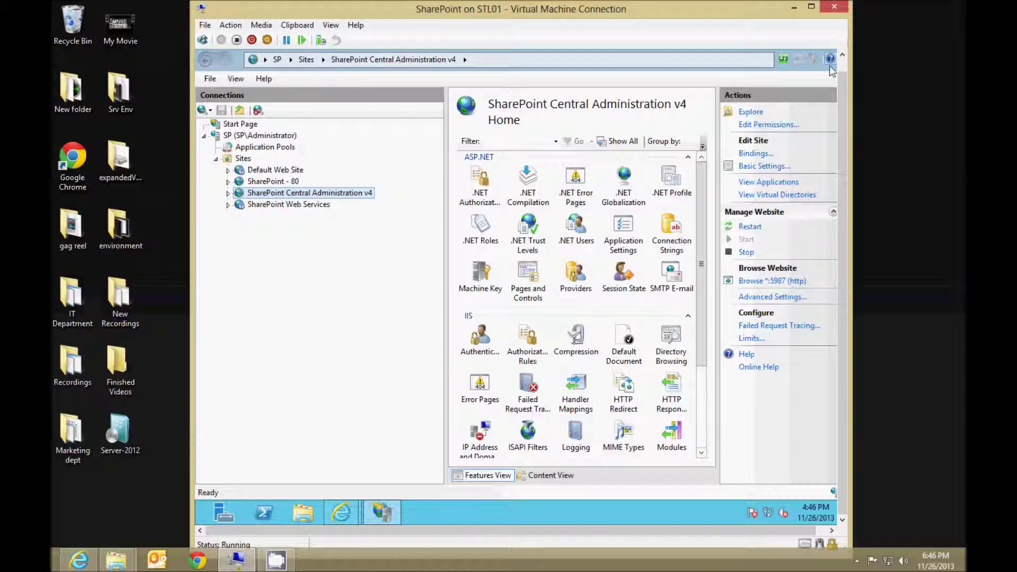
pyautogui.hotkey('alt', 'Tab')
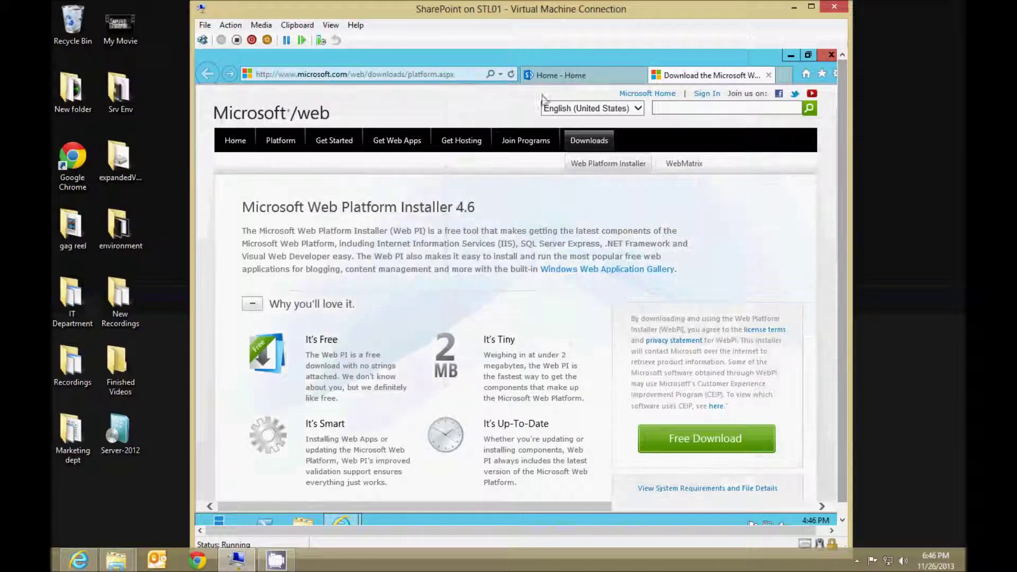
pyautogui.click(434, 76)
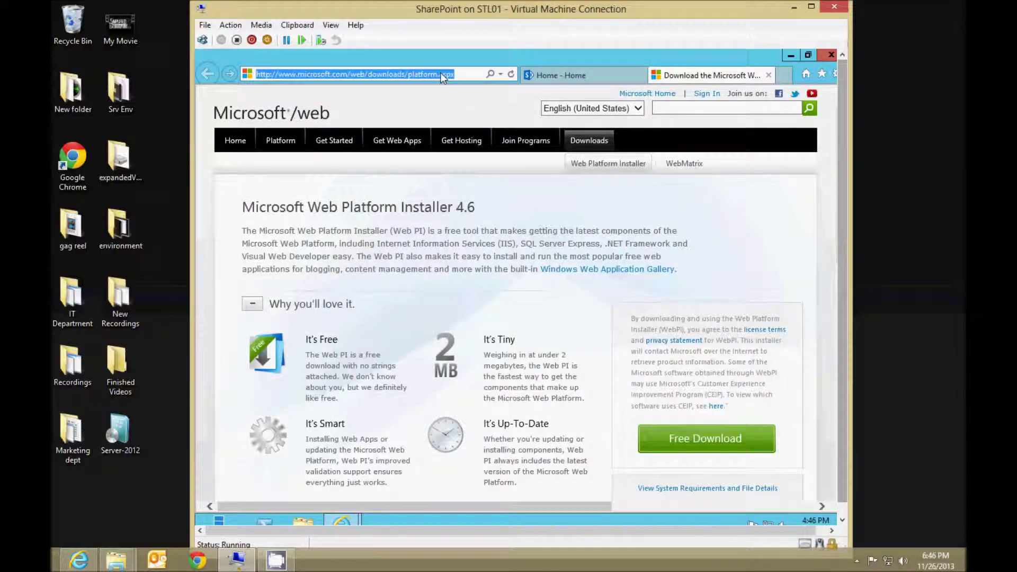
pyautogui.write('http://')
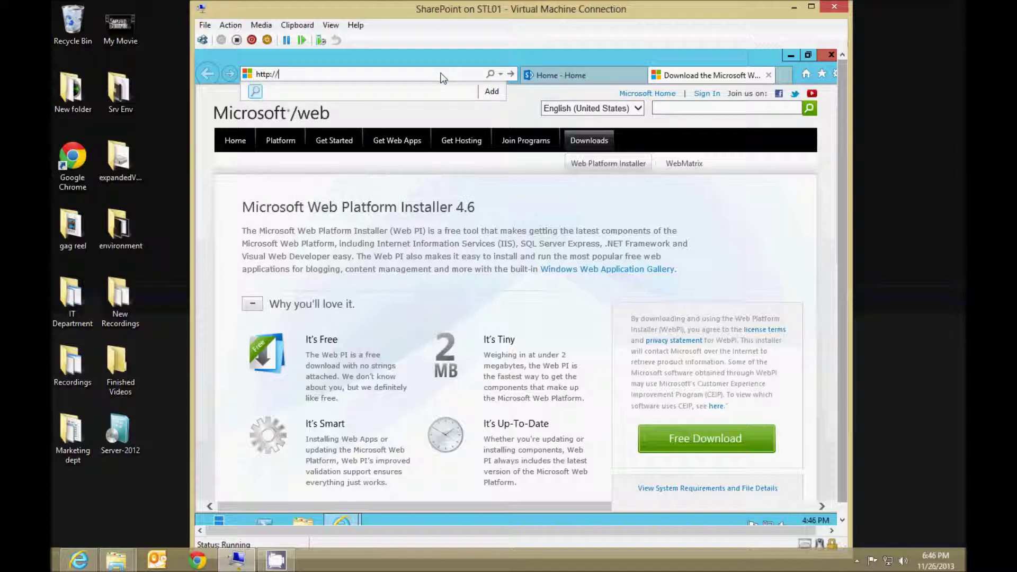
pyautogui.write('sp:5')
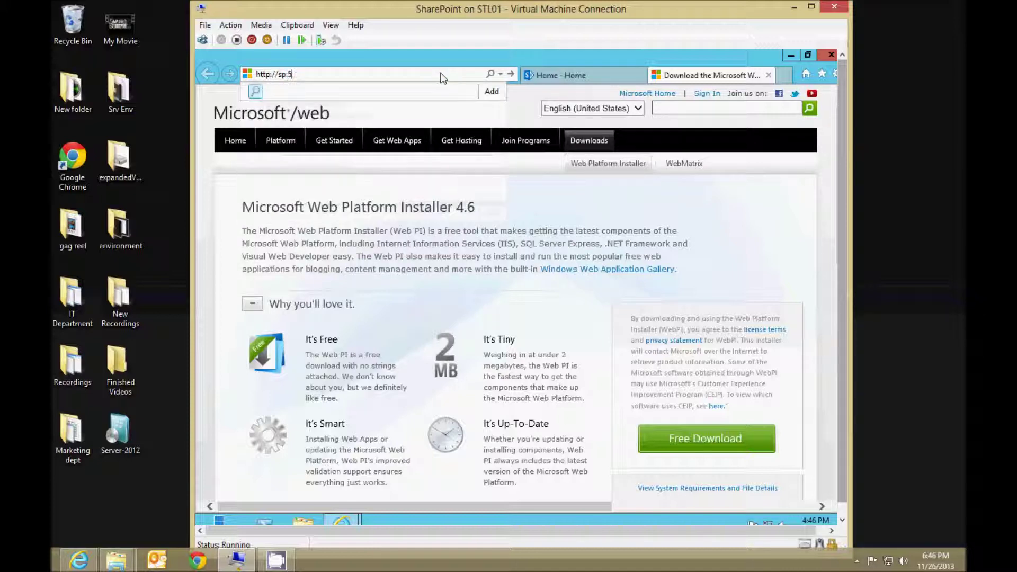
pyautogui.write('987')
pyautogui.press('Return')
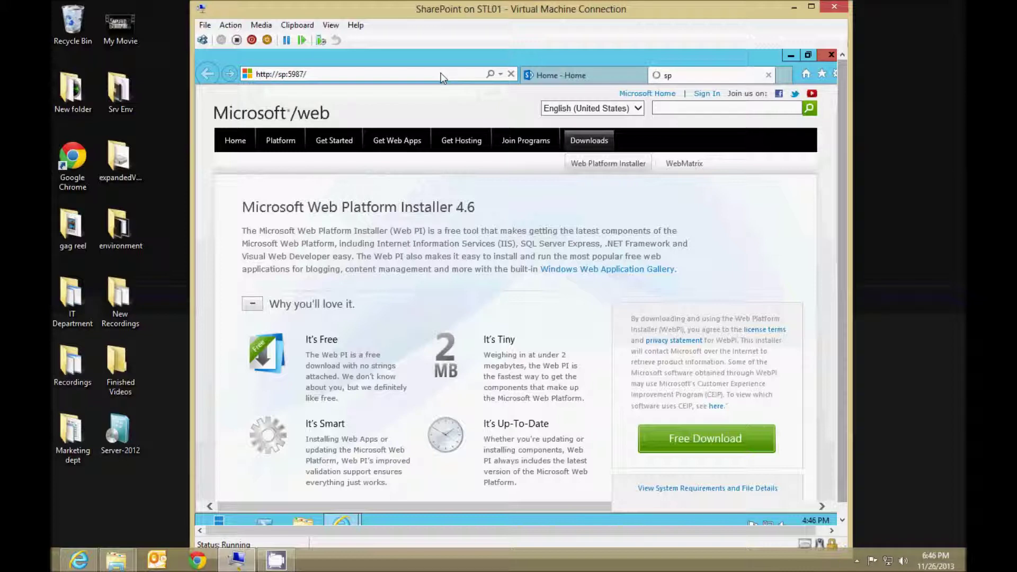
# Remove the Get started with your site tiles from the team site Home page.
pyautogui.click(589, 75)
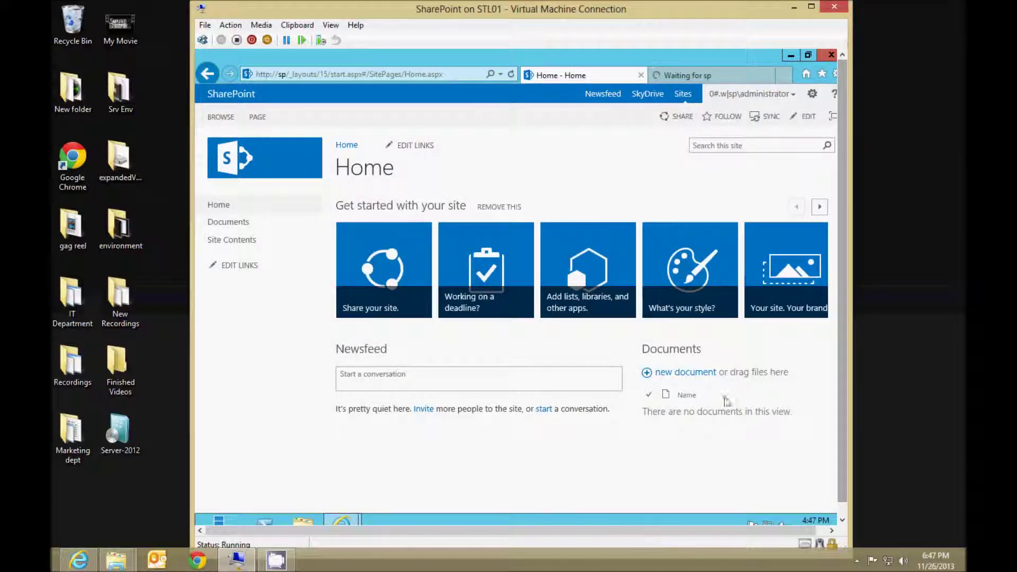
pyautogui.click(811, 7)
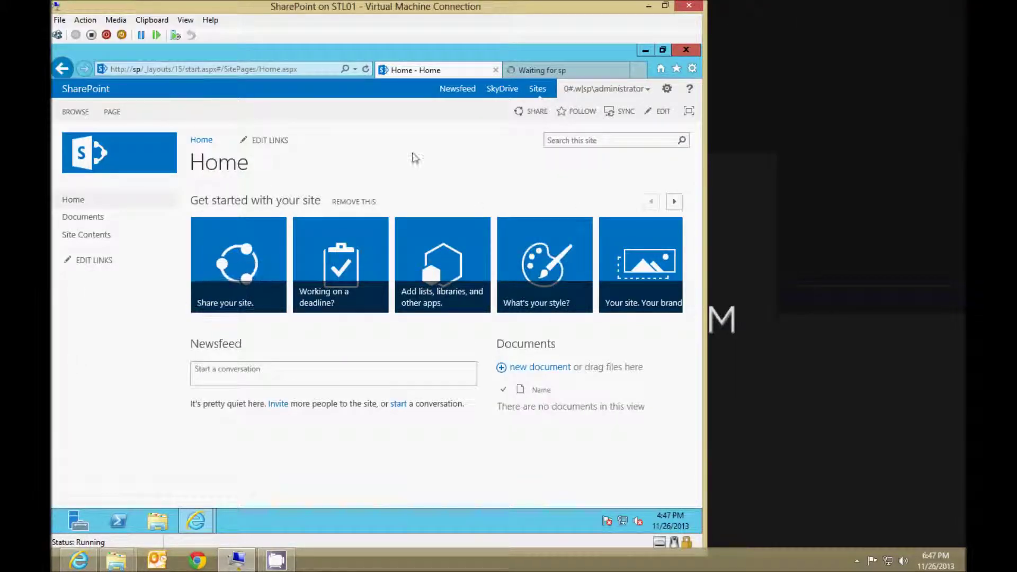
pyautogui.click(353, 201)
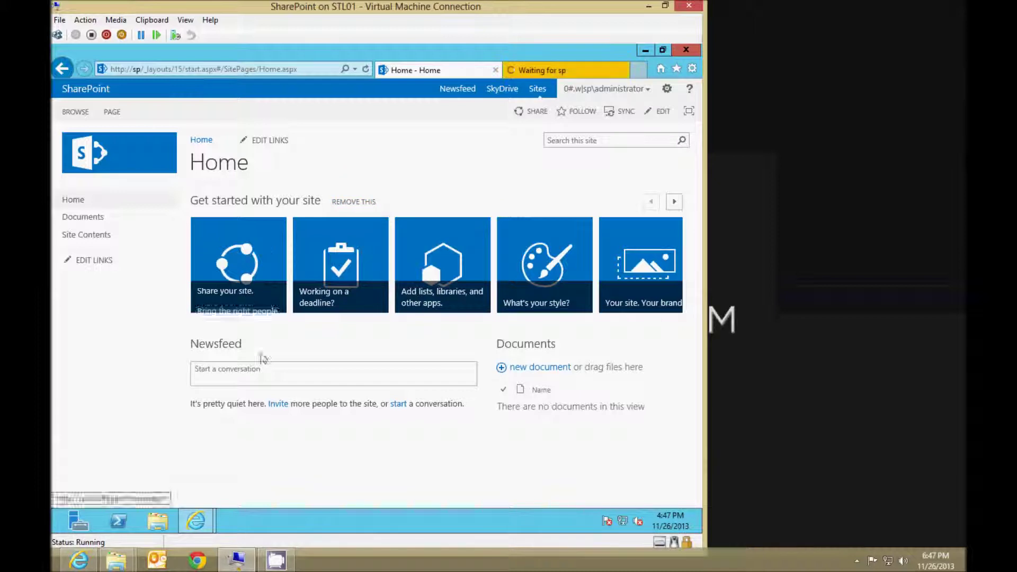
# Sign in with the administrator password on the Central Administration tab, then dismiss the Getting Started tip.
pyautogui.click(551, 70)
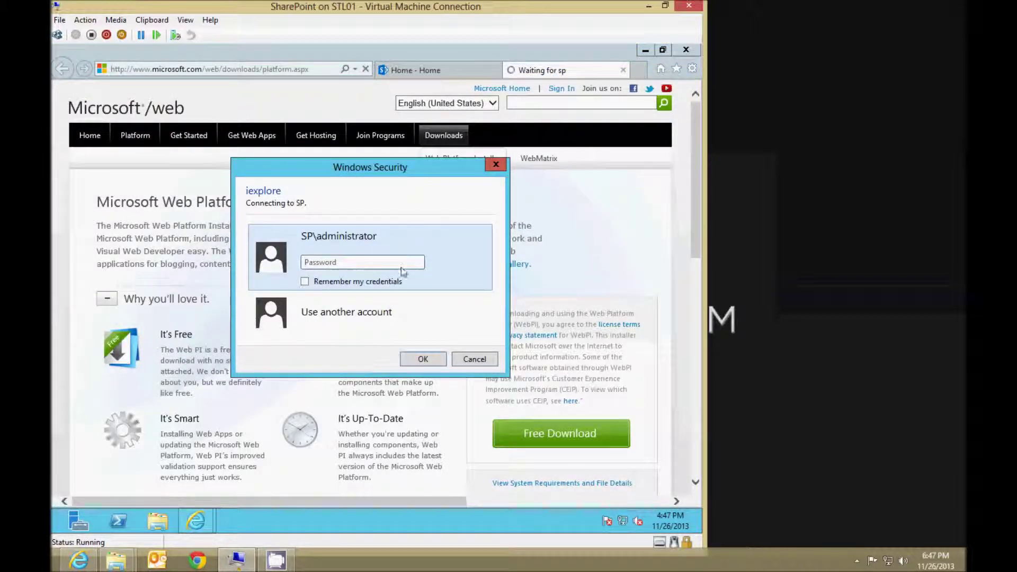
pyautogui.write('•••••')
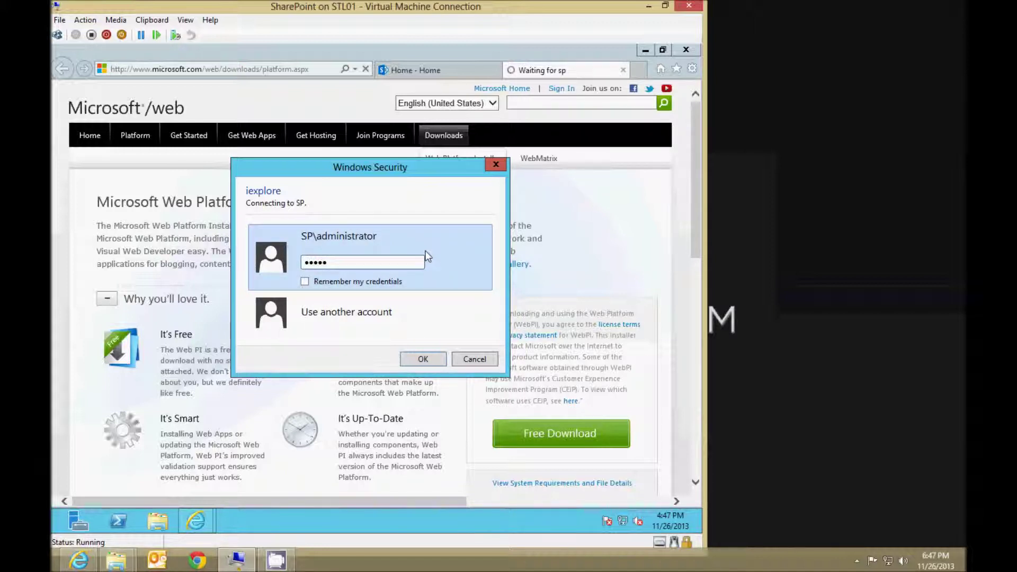
pyautogui.write('•••')
pyautogui.press('Return')
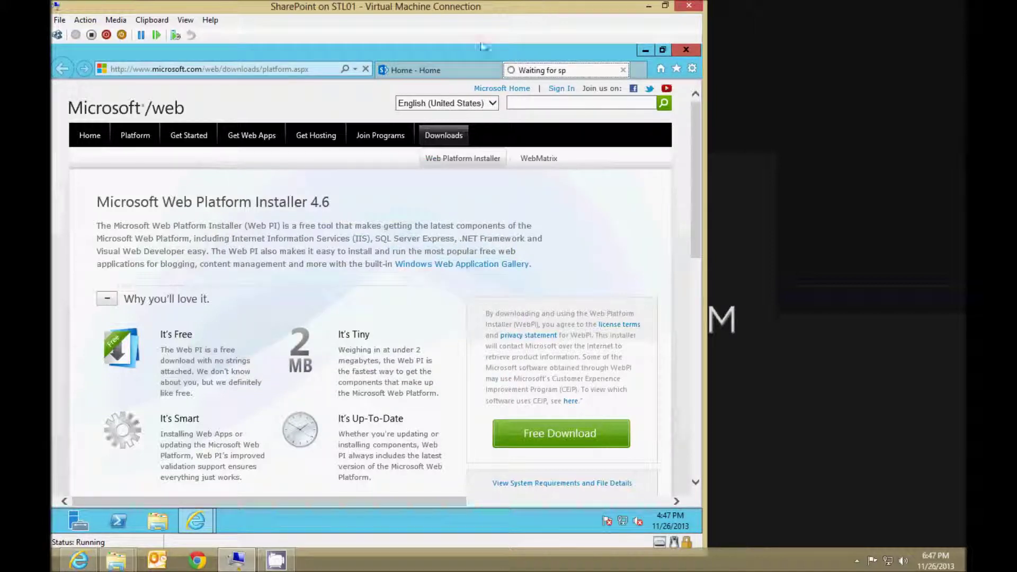
pyautogui.click(452, 67)
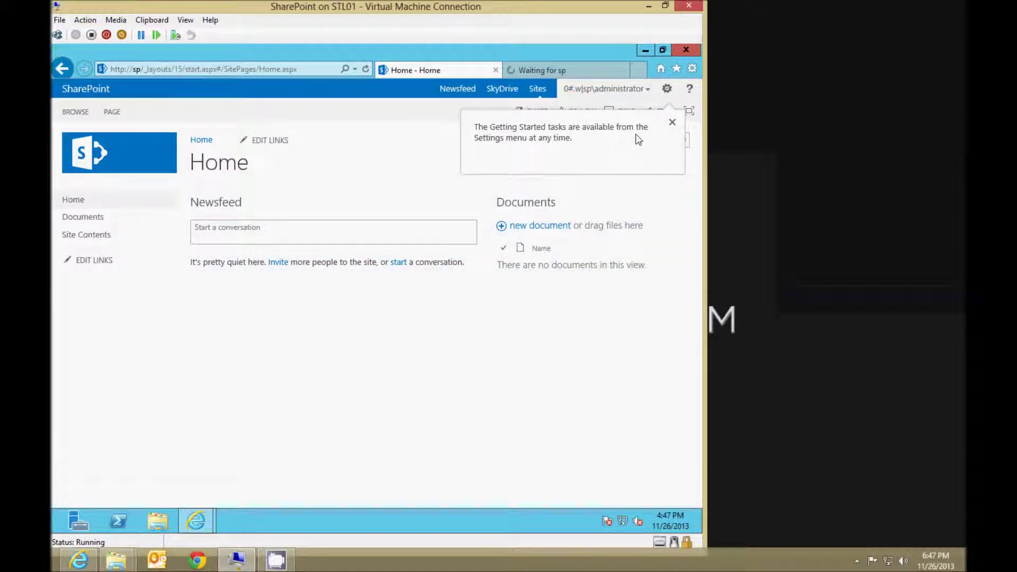
pyautogui.click(672, 123)
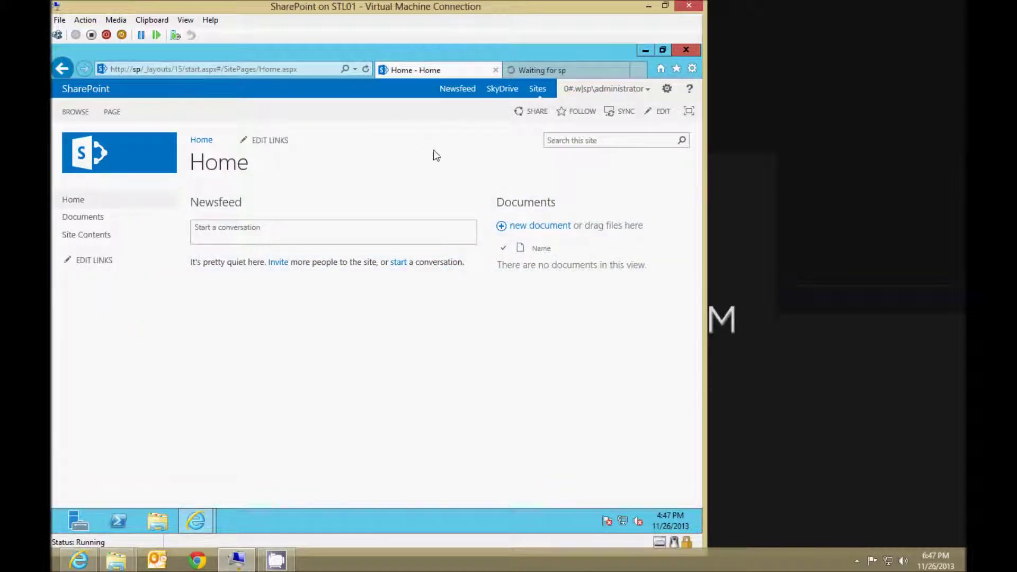
pyautogui.moveTo(408, 7); pyautogui.dragTo(521, 12)
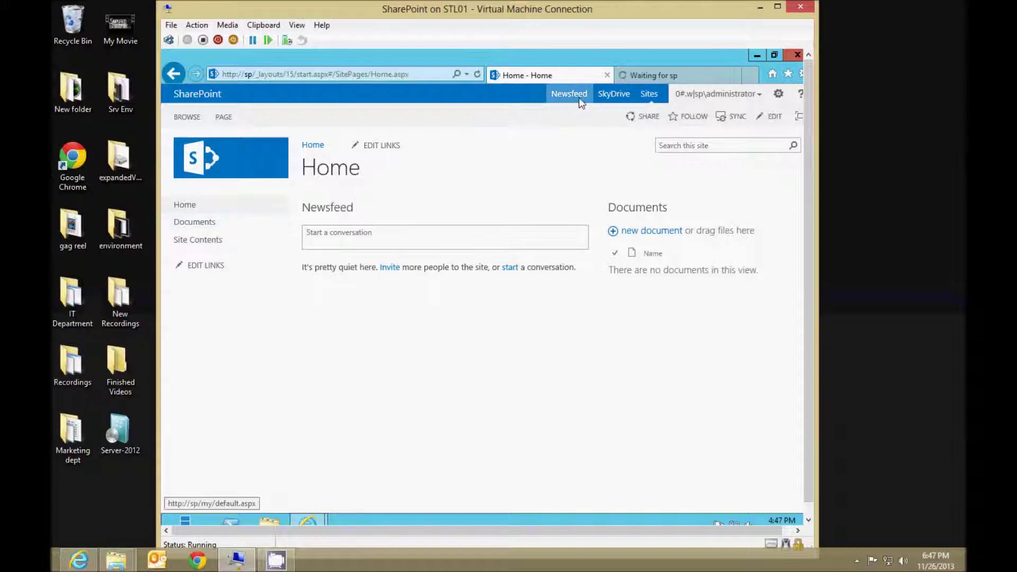
# Open Newsfeed, choose No Thanks on the recommended social settings, and go back Home.
pyautogui.click(616, 95)
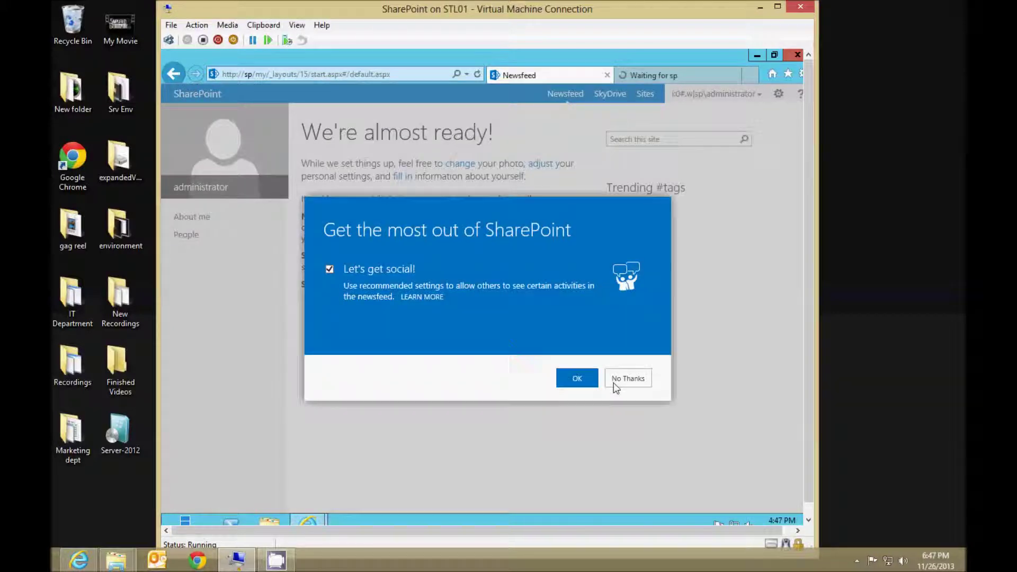
pyautogui.click(617, 381)
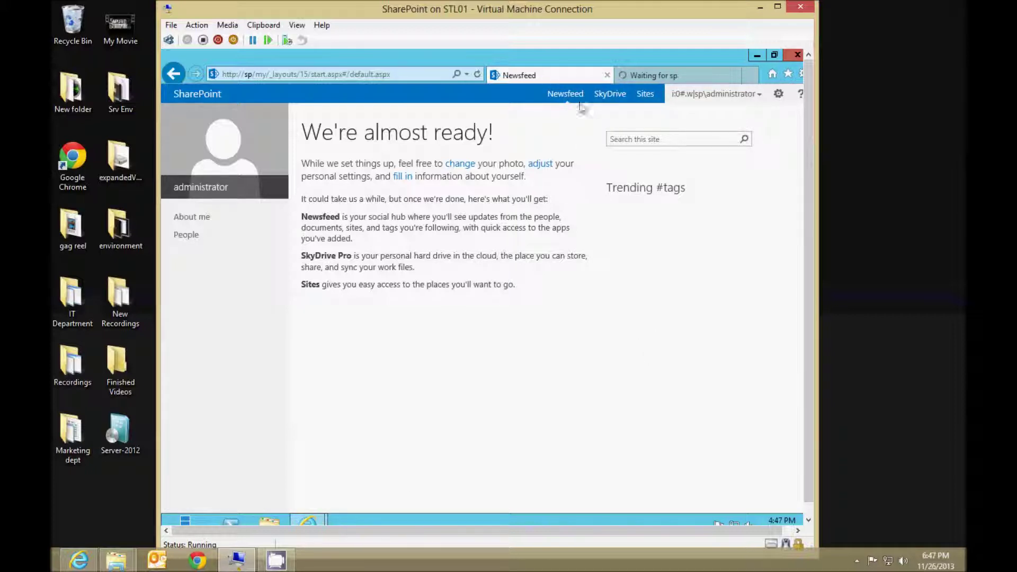
pyautogui.click(183, 75)
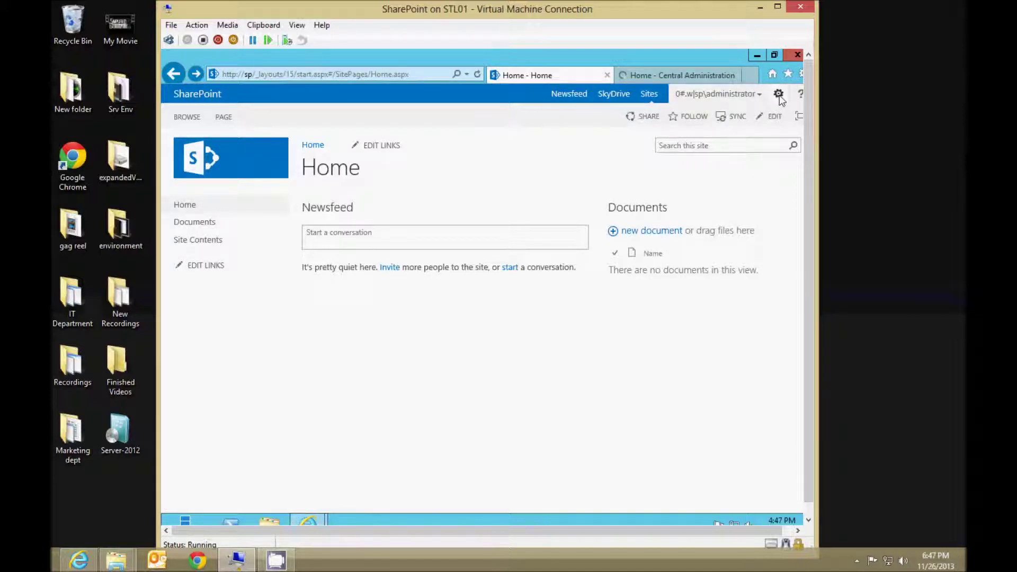
# Close the team site tab so the Central Administration home page at sp:5987 is showing.
pyautogui.click(779, 94)
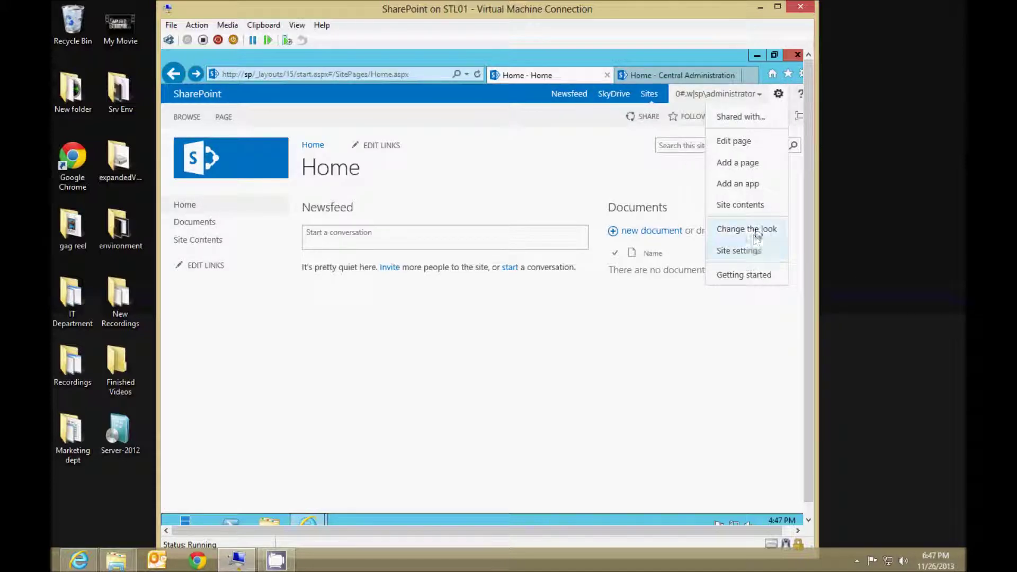
pyautogui.click(512, 217)
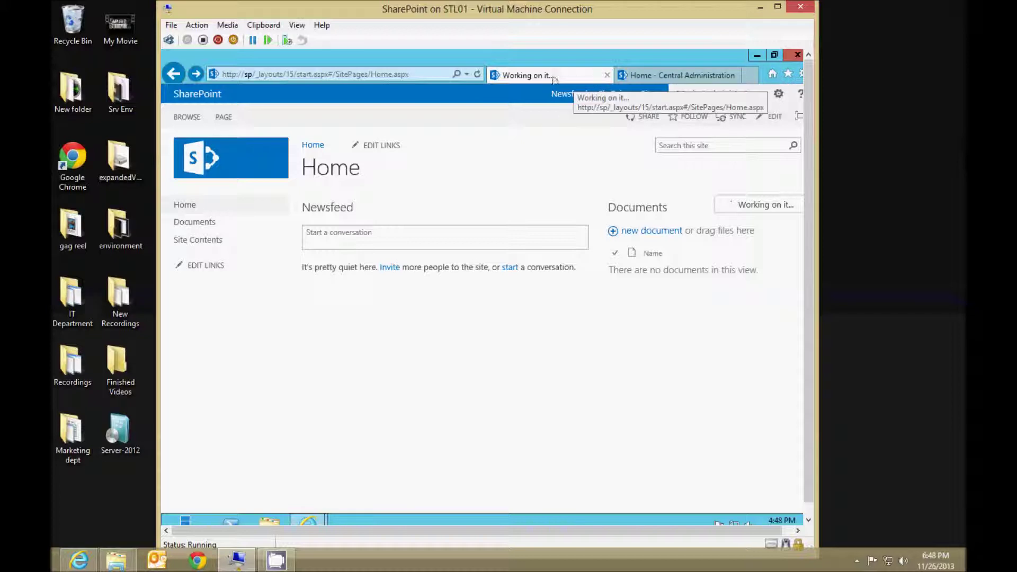
pyautogui.click(607, 75)
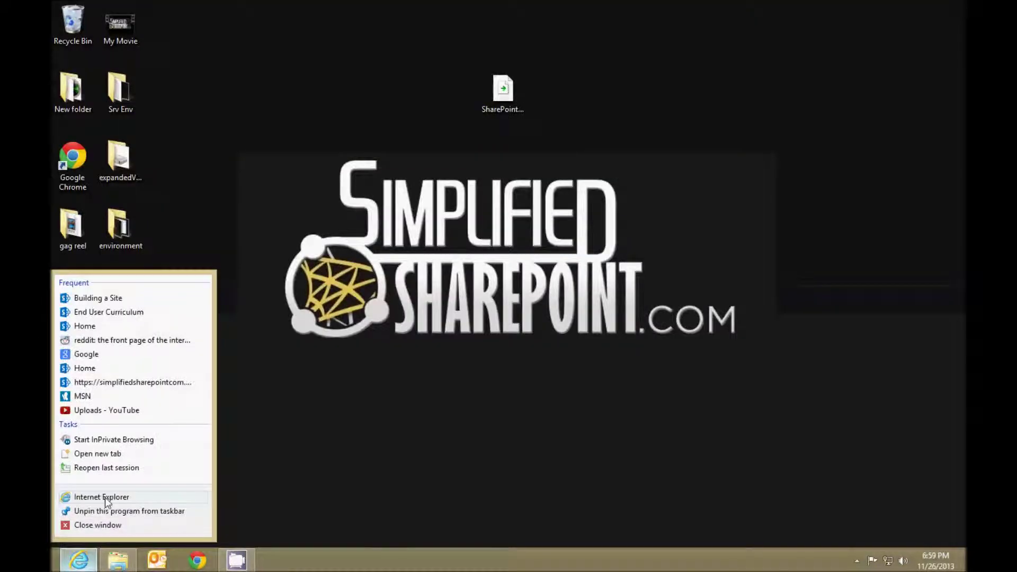
pyautogui.click(105, 500)
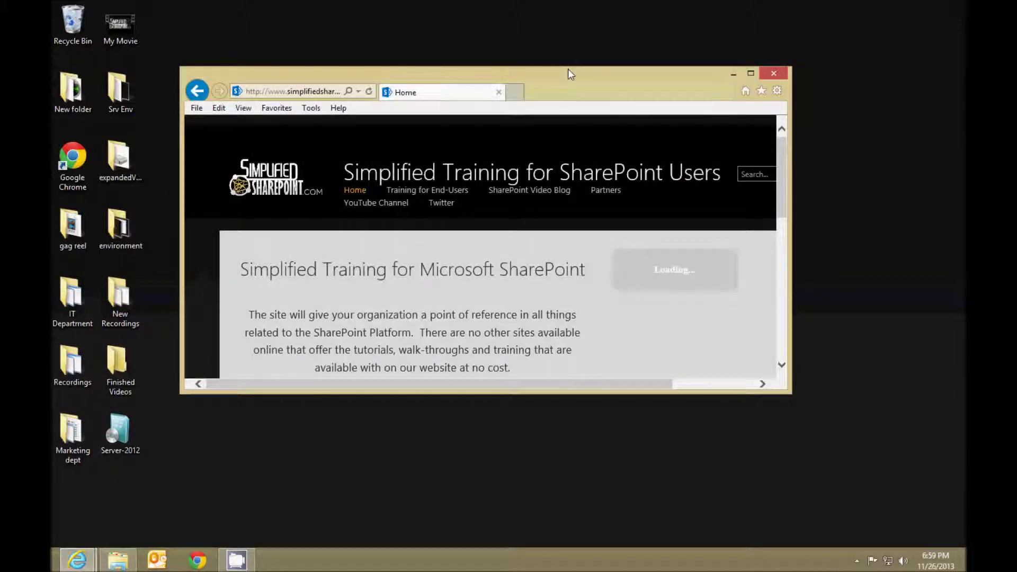
pyautogui.doubleClick(570, 78)
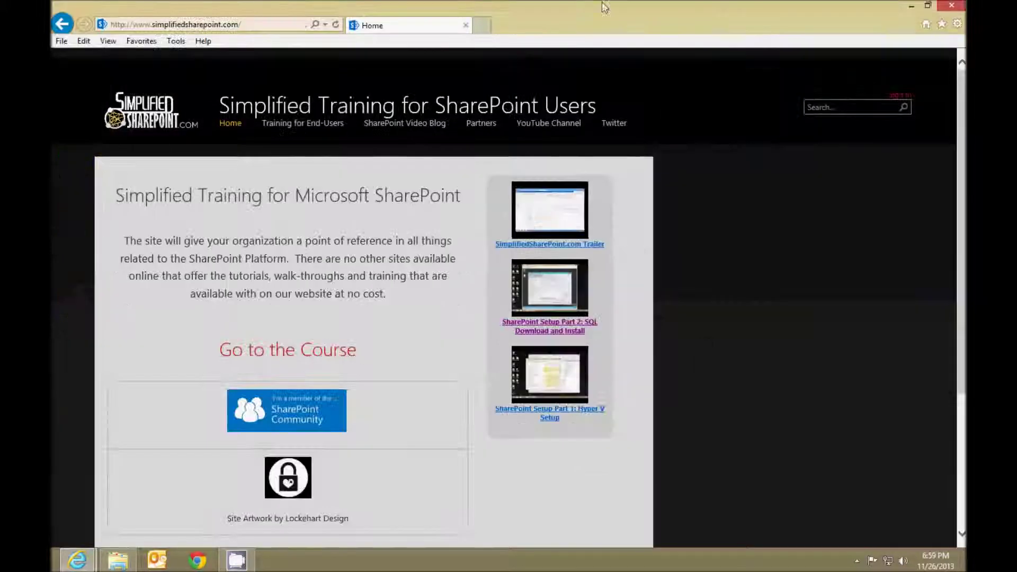
pyautogui.click(274, 29)
pyautogui.write('http://')
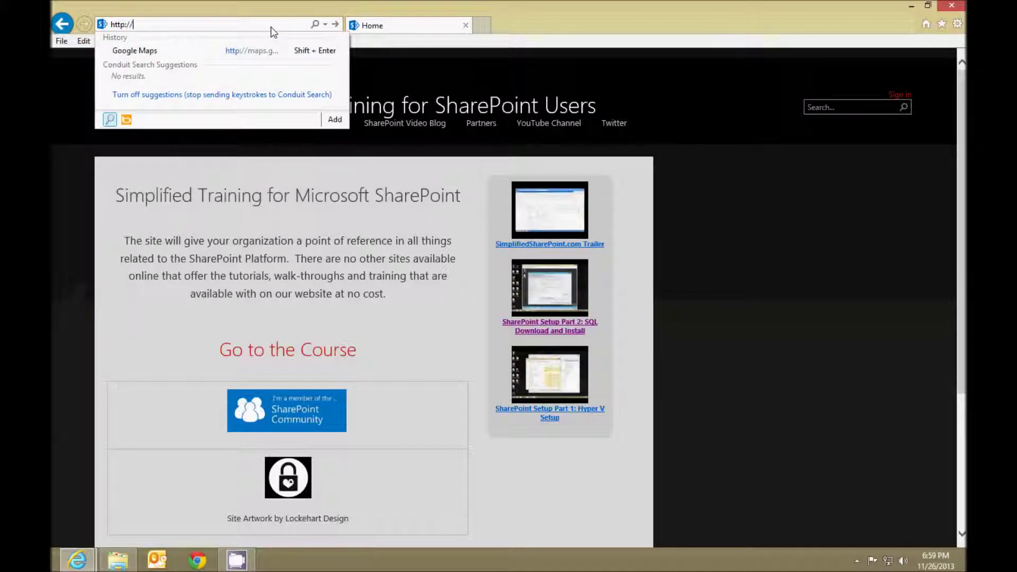
pyautogui.write('sp/')
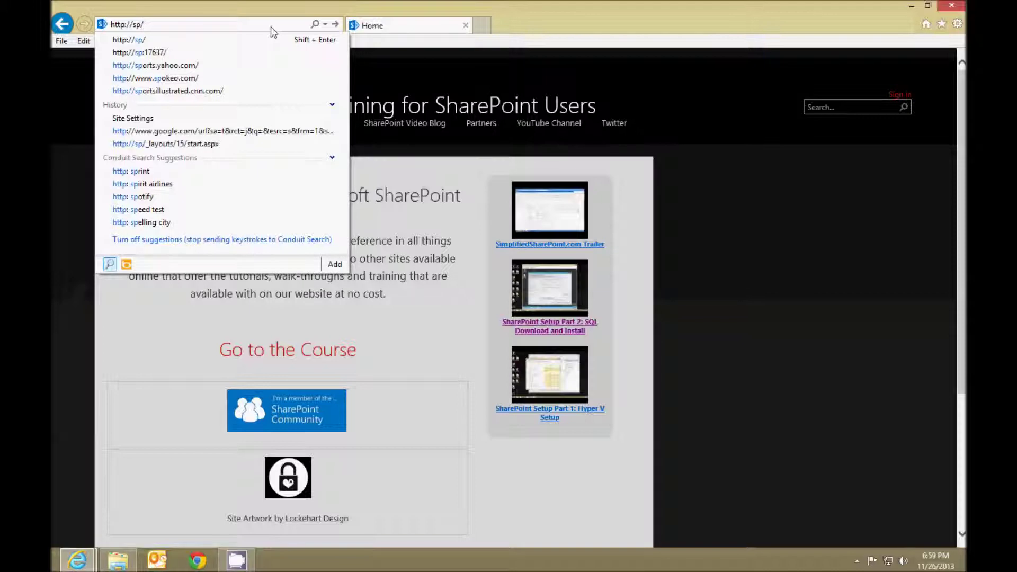
pyautogui.press('Return')
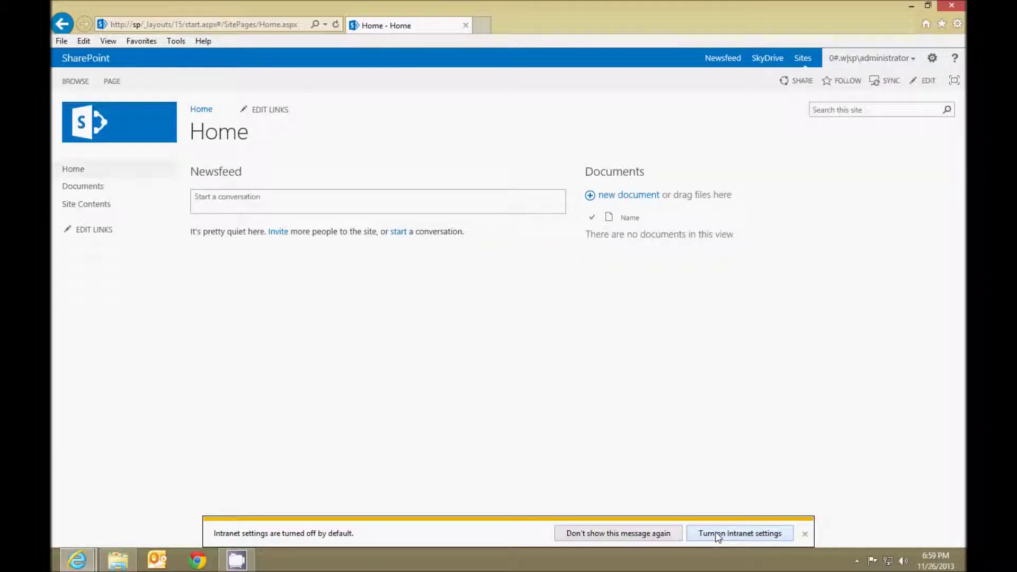
# Turn on intranet settings and sign in as administrator to load the team site's Home page.
pyautogui.click(755, 533)
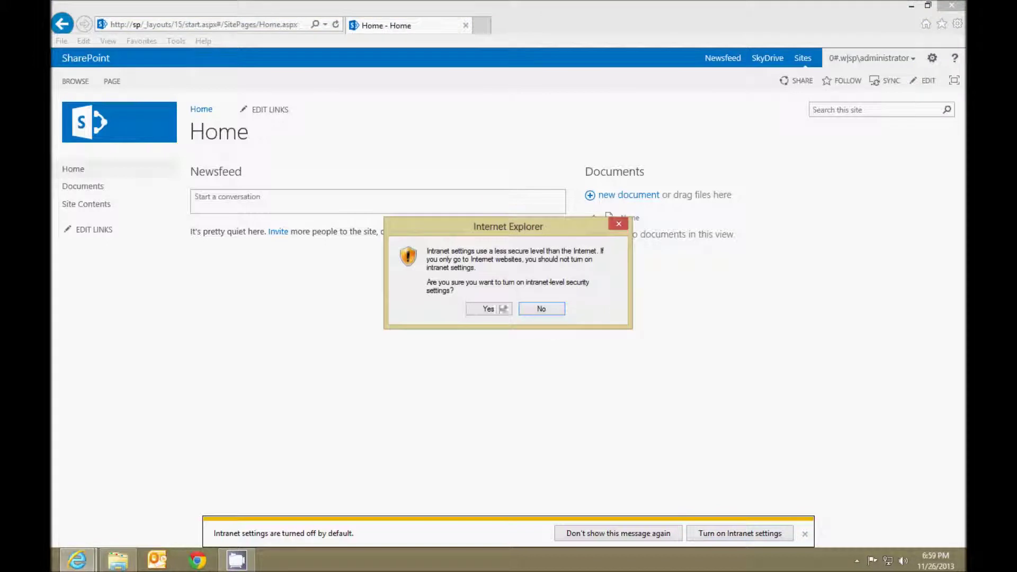
pyautogui.click(486, 307)
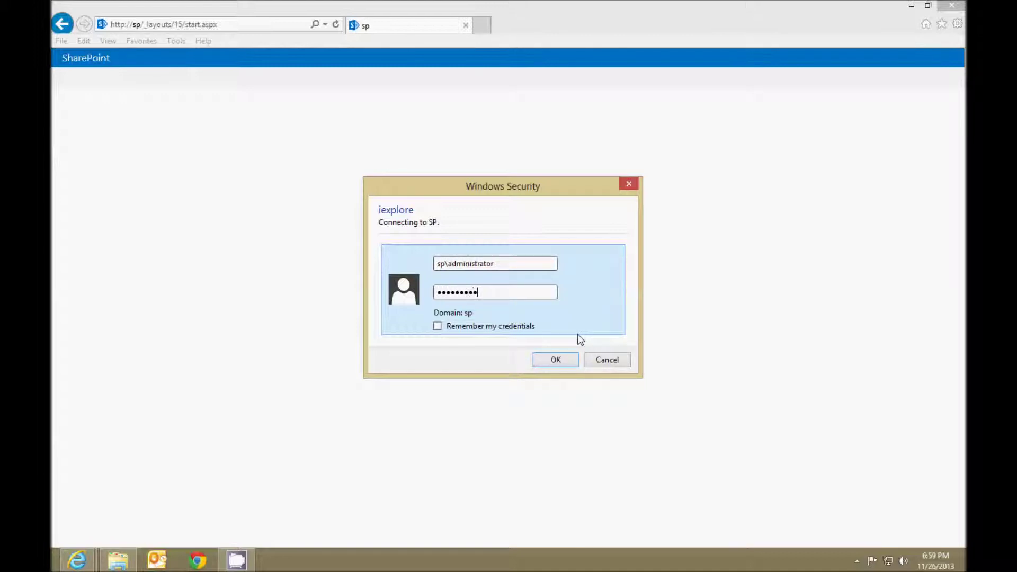
pyautogui.press('Return')
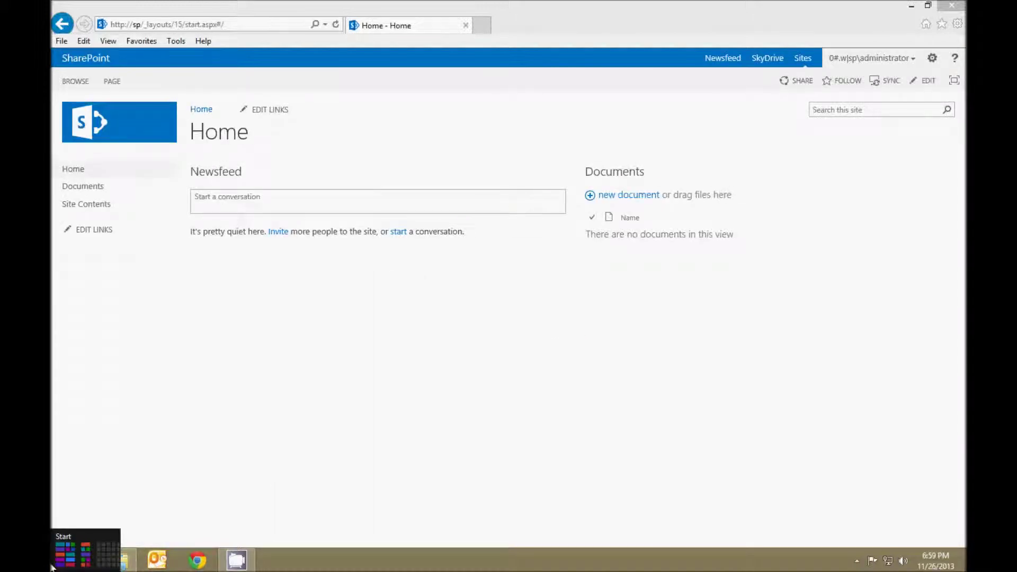
pyautogui.click(51, 567)
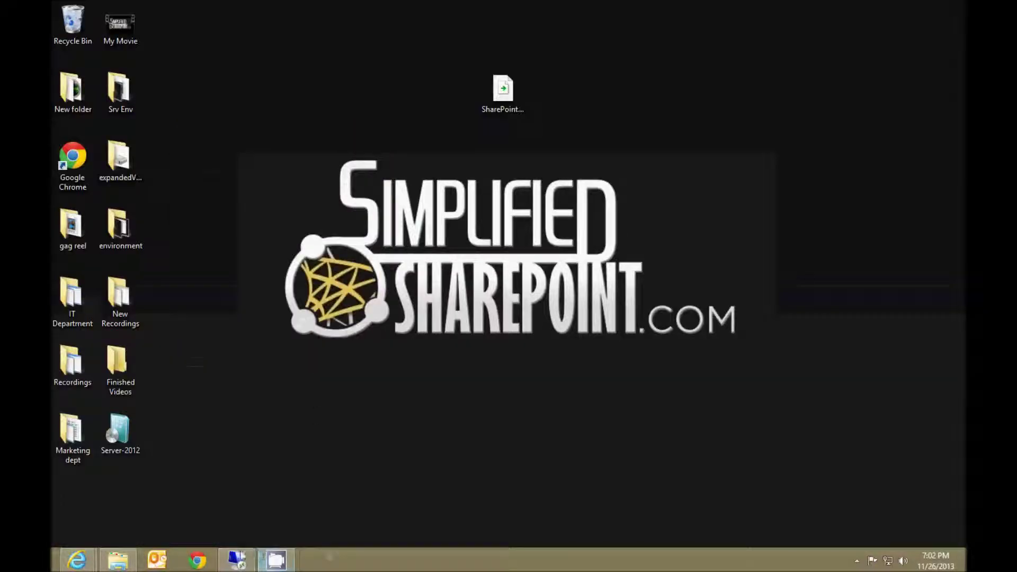
pyautogui.rightClick(238, 560)
# Disconnect the Remote Desktop window and connect to the SharePoint VM from Hyper-V Manager.
pyautogui.click(196, 526)
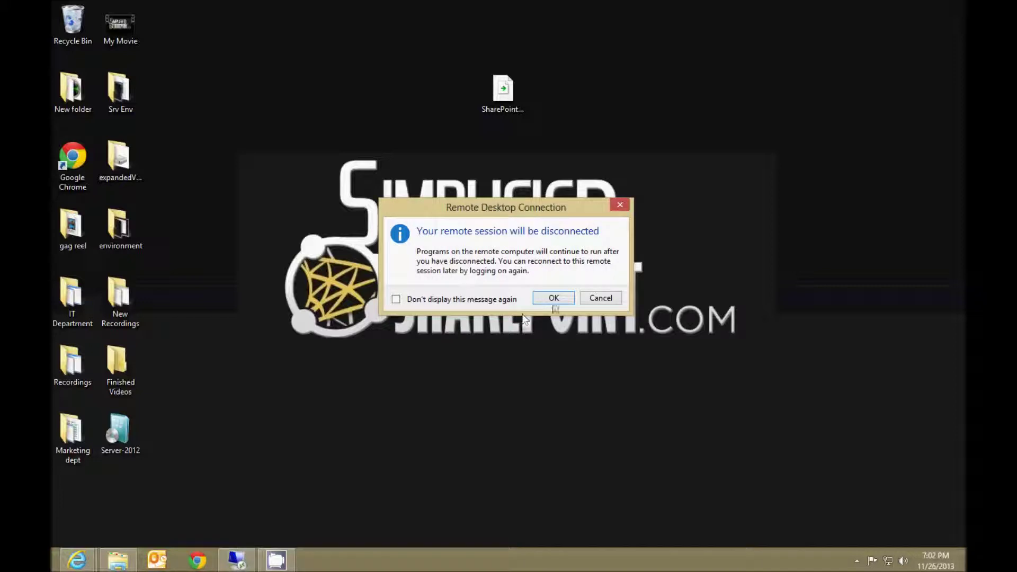
pyautogui.click(554, 298)
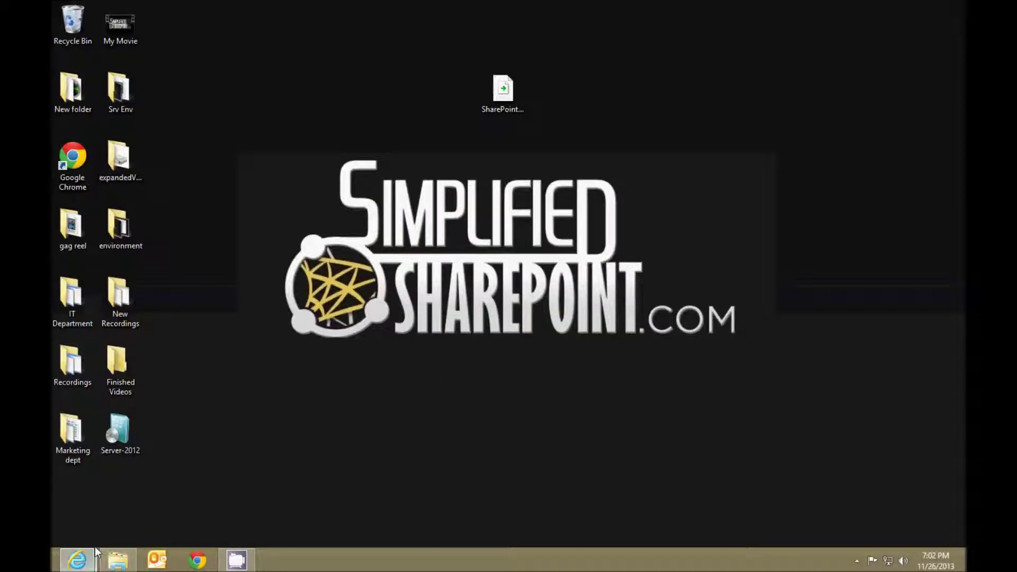
pyautogui.press('super')
pyautogui.write('hyper')
pyautogui.press('Return')
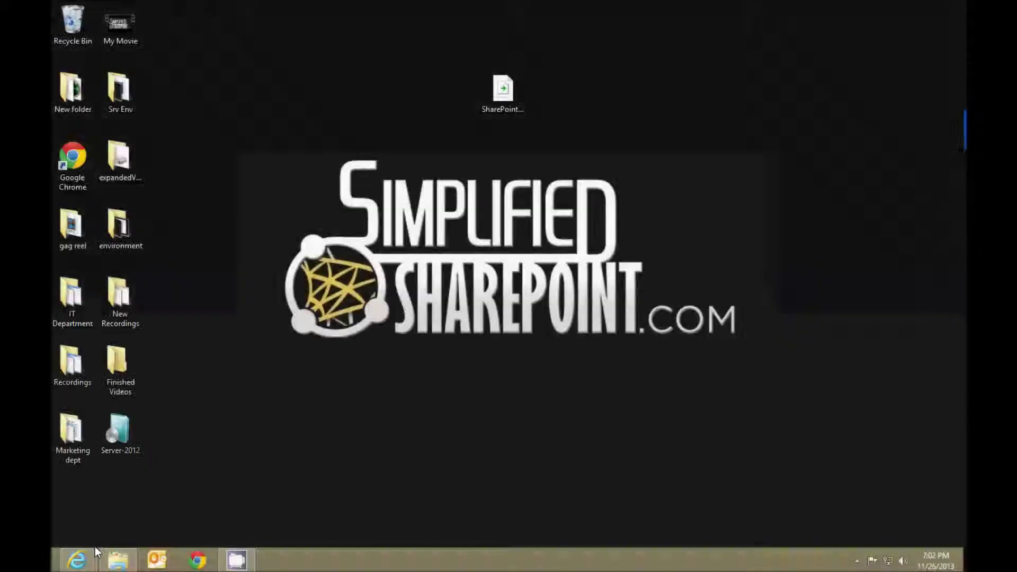
pyautogui.doubleClick(275, 125)
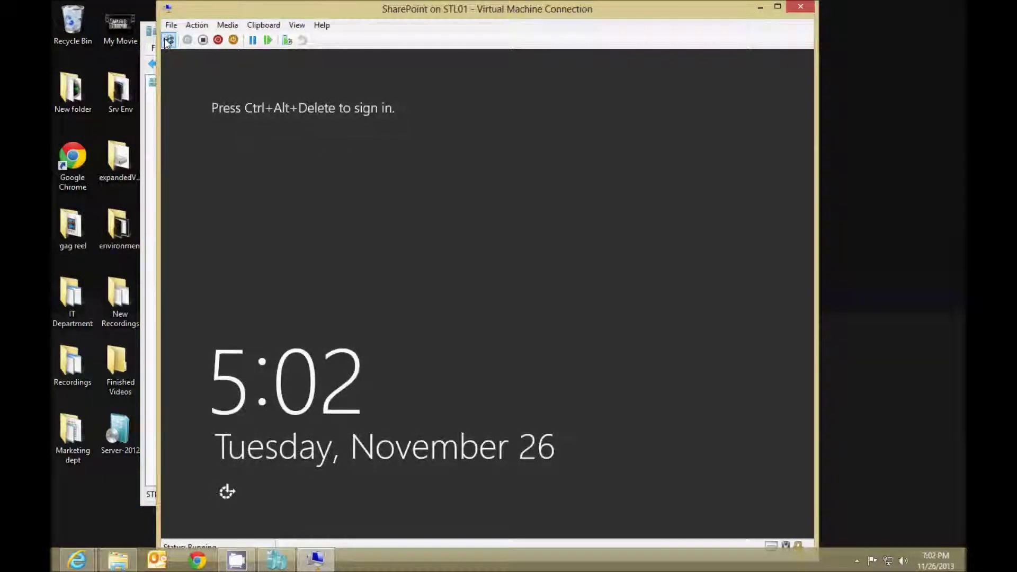
# Sign in to the VM as Administrator with the account password.
pyautogui.click(168, 41)
pyautogui.click(402, 254)
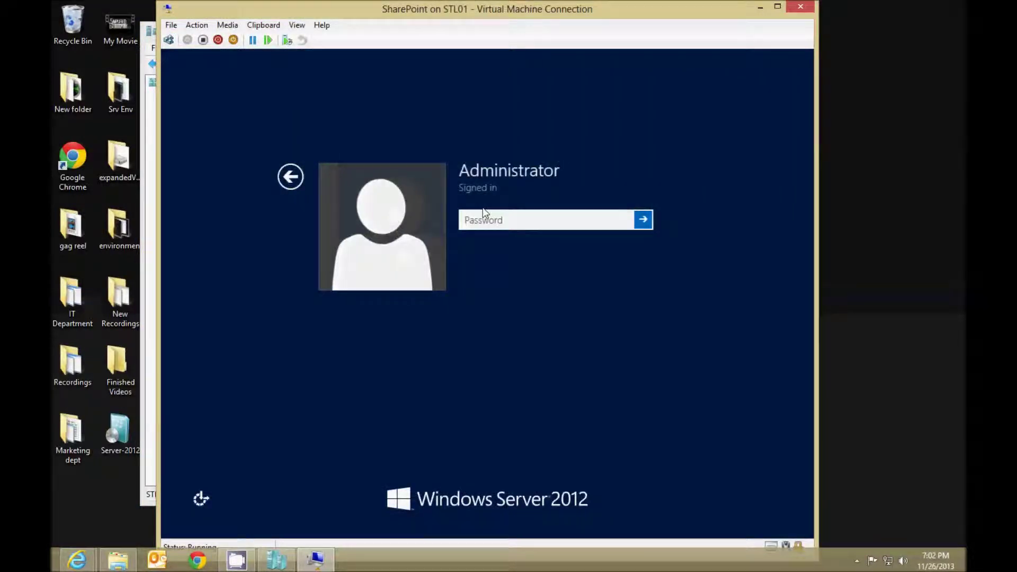
pyautogui.write('Pa$$w0rd')
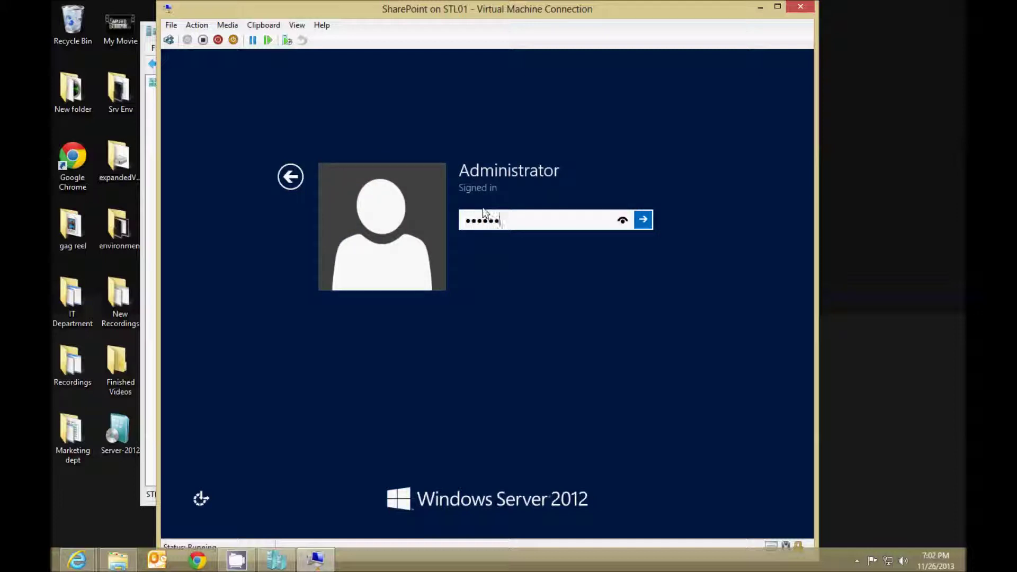
pyautogui.press('Return')
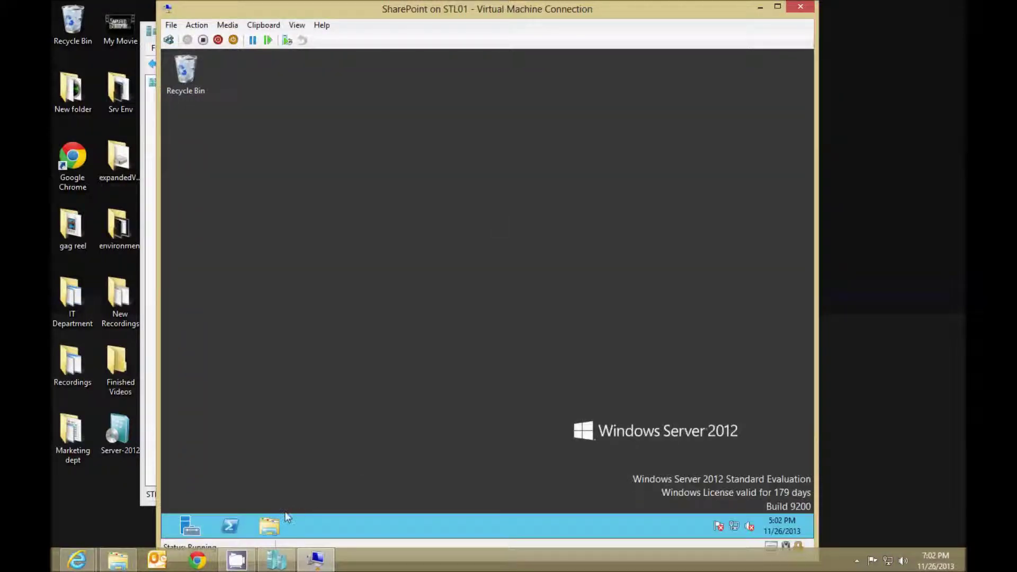
# In System > Remote settings, choose Allow remote connections to this computer and confirm.
pyautogui.click(174, 532)
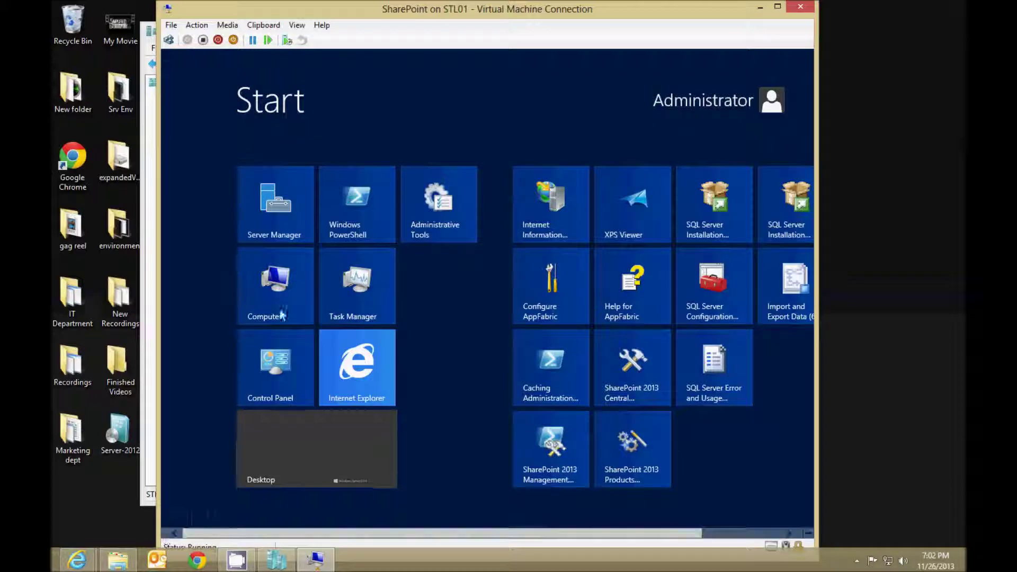
pyautogui.rightClick(281, 316)
pyautogui.click(334, 503)
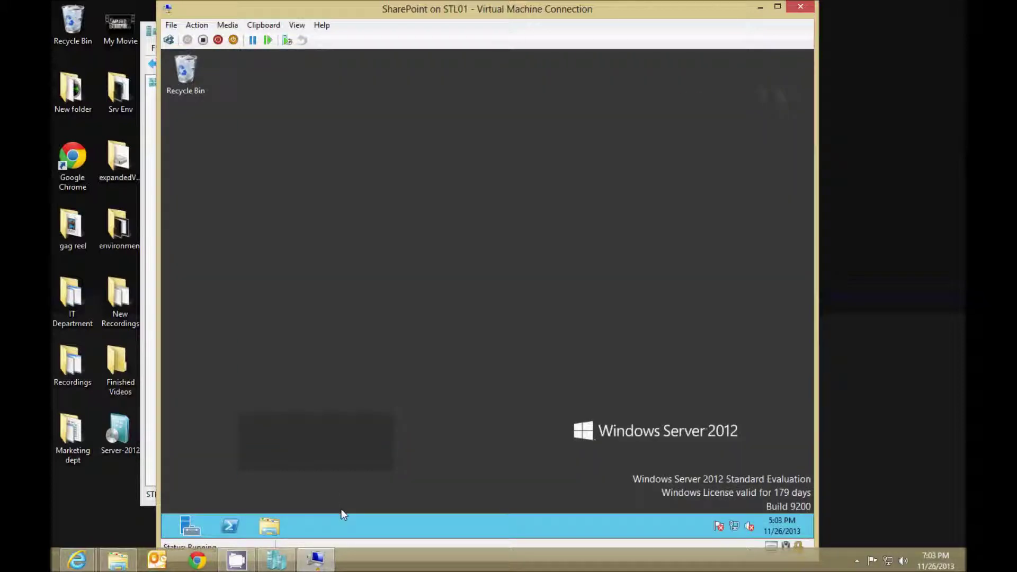
pyautogui.click(297, 193)
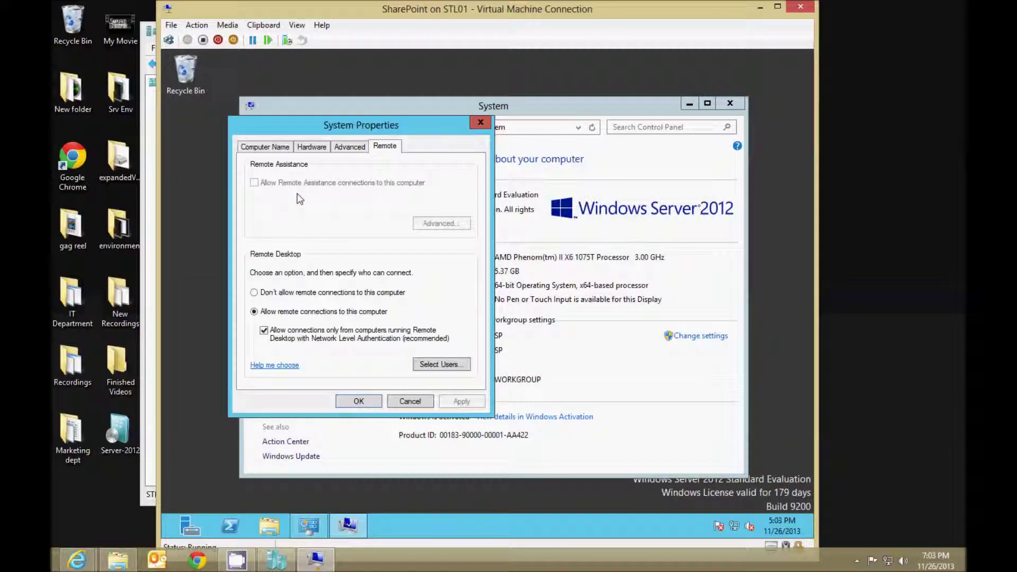
pyautogui.click(271, 313)
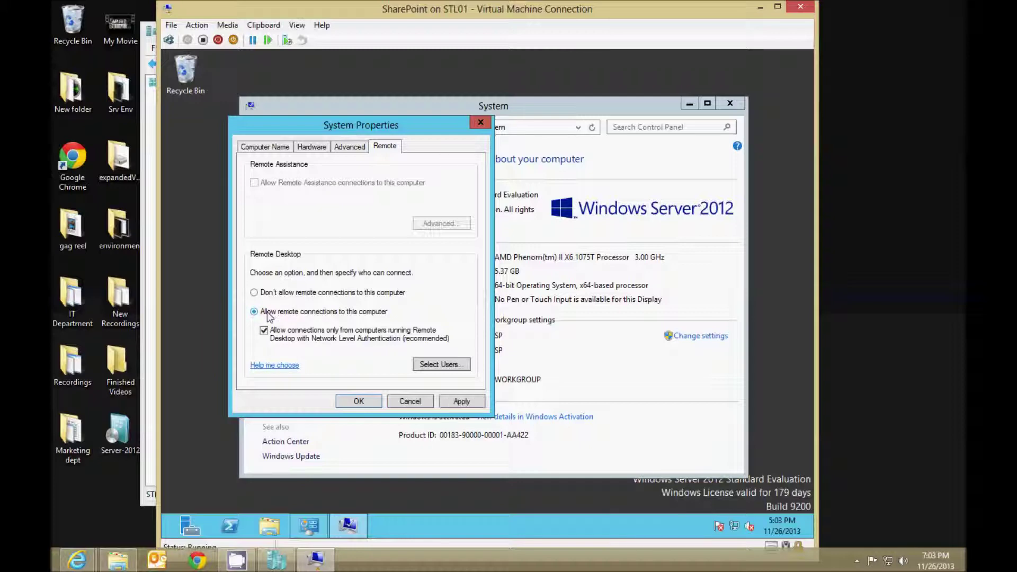
pyautogui.click(370, 403)
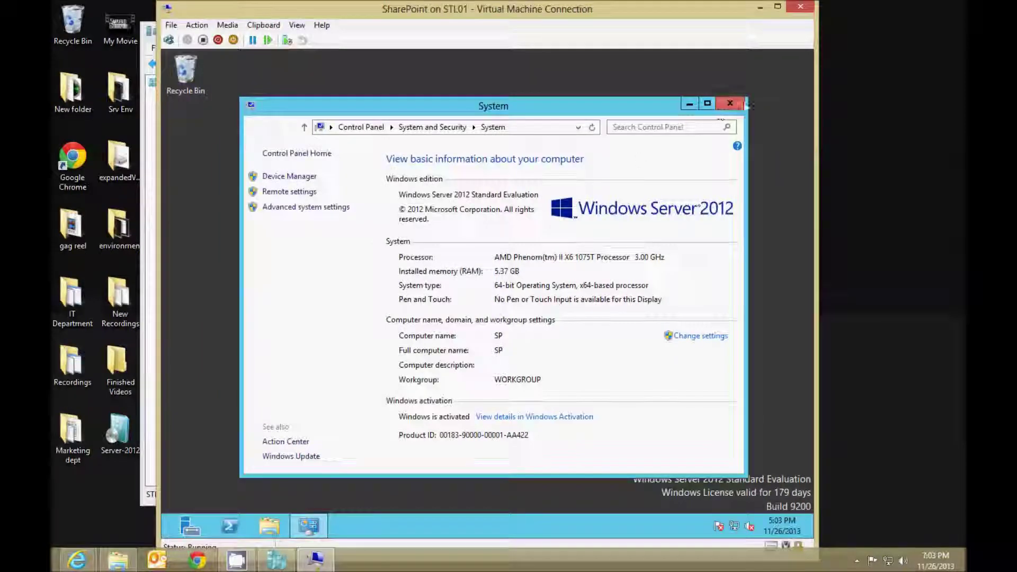
pyautogui.click(730, 103)
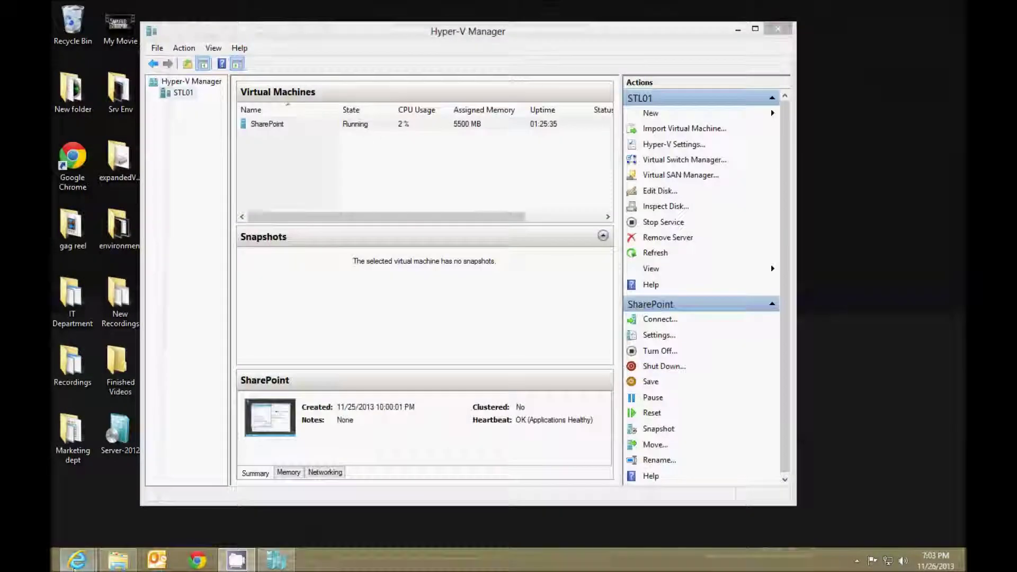
# Start a Remote Desktop Connection session to sp using the administrator password.
pyautogui.click(57, 567)
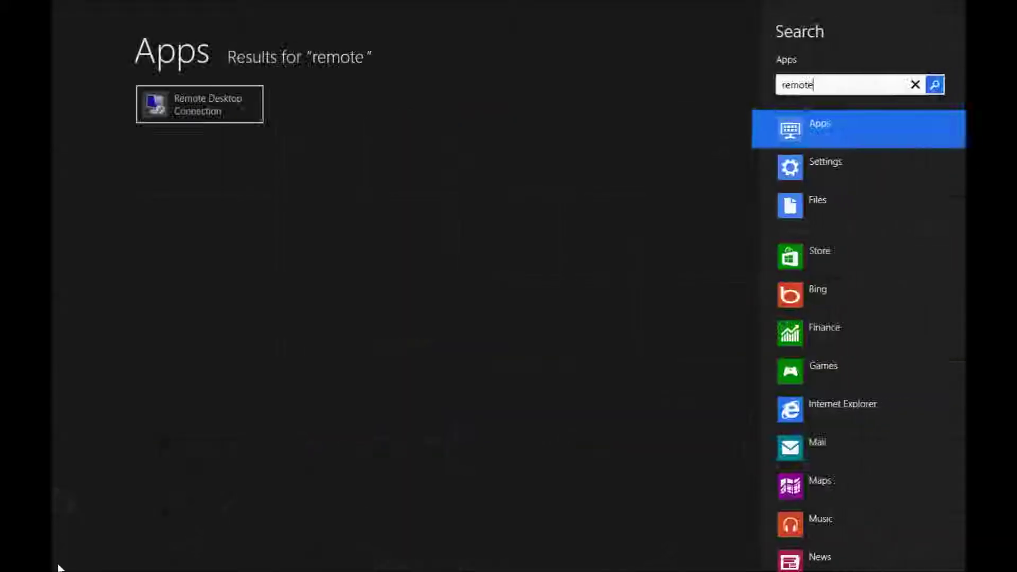
pyautogui.press('Return')
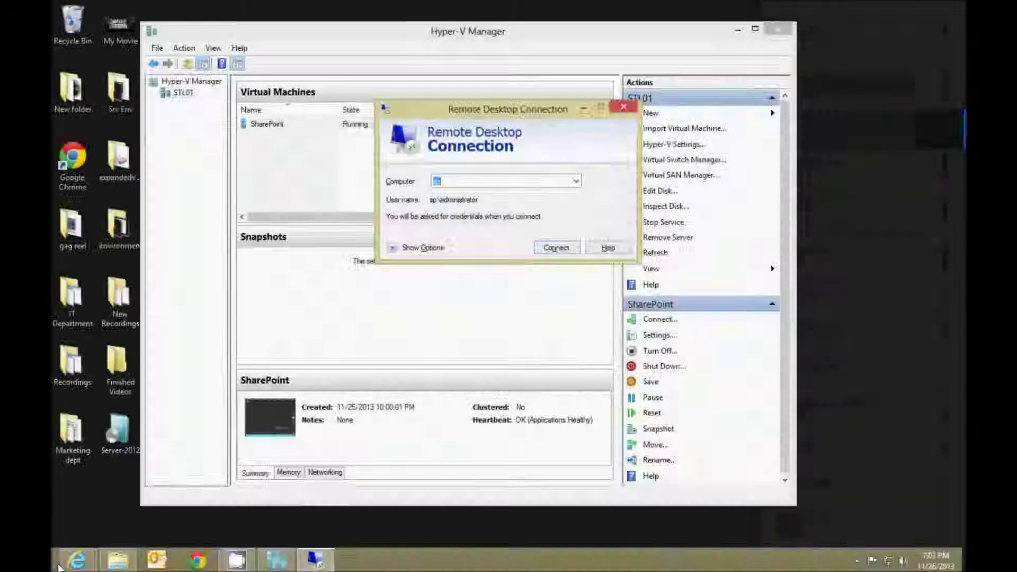
pyautogui.press('Return')
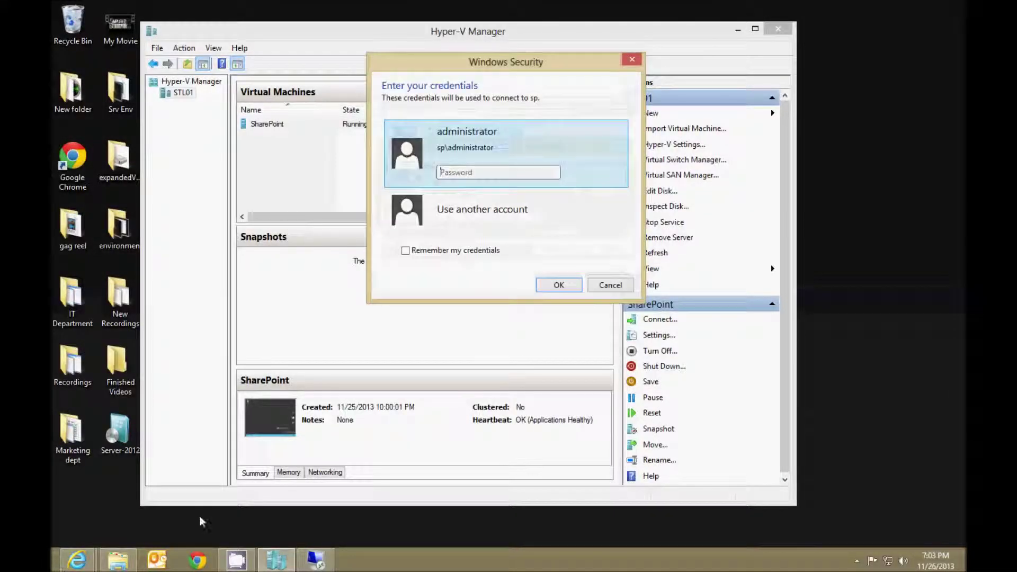
pyautogui.write('Pa$$w0rd')
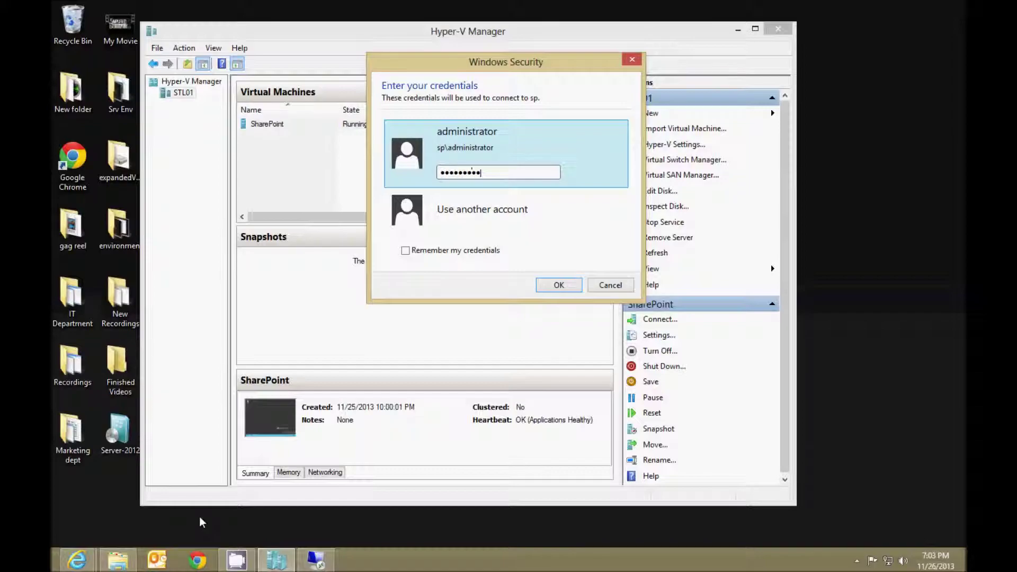
pyautogui.press('Return')
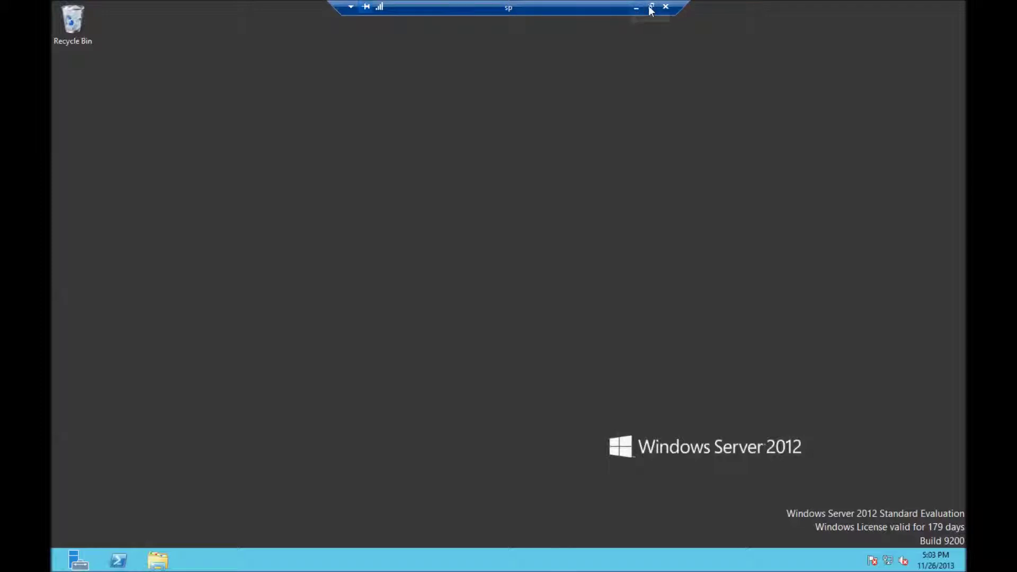
# Disconnect the remote session and close the VM connection window and Hyper-V Manager.
pyautogui.click(668, 9)
pyautogui.click(571, 313)
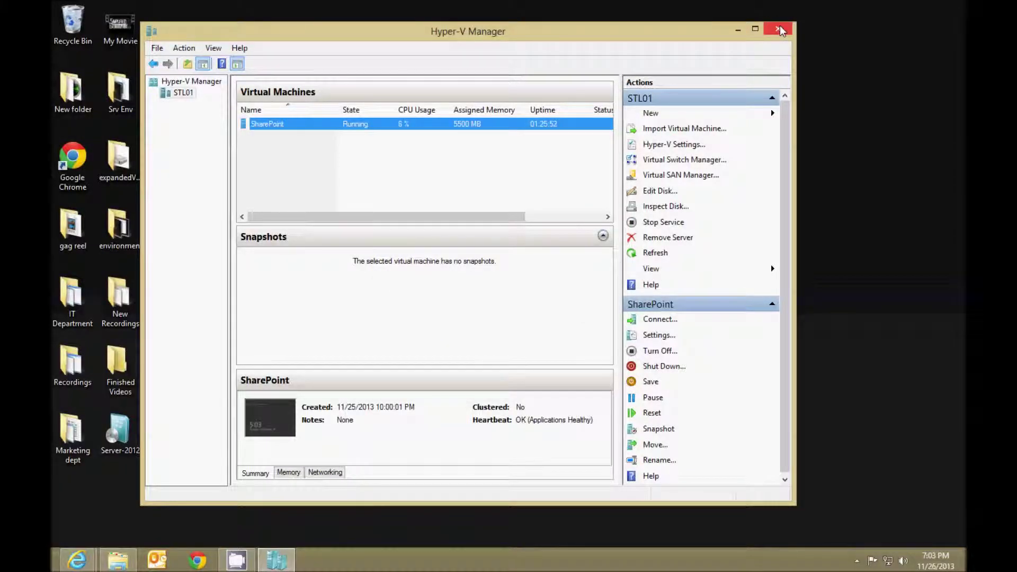
pyautogui.click(454, 193)
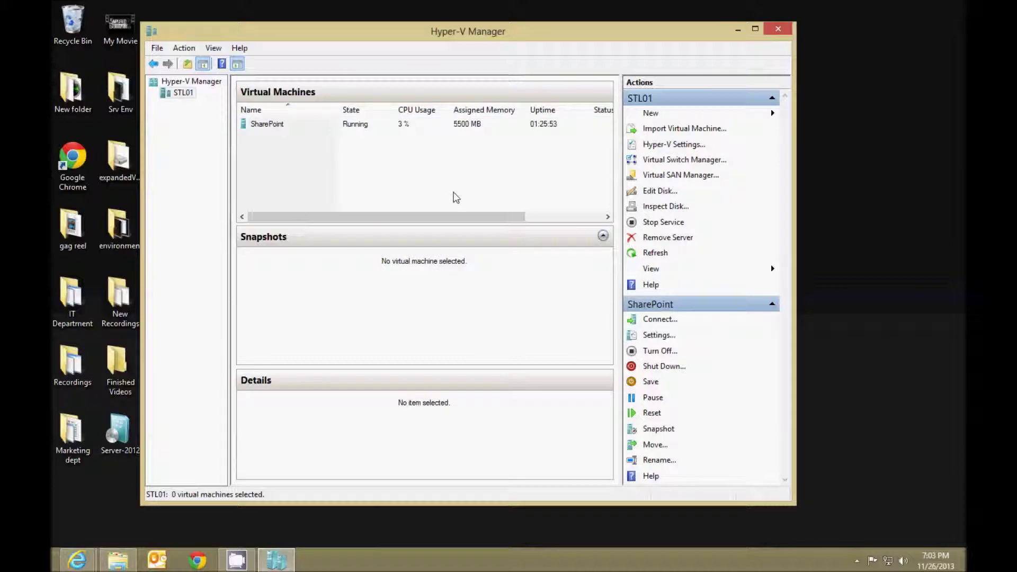
pyautogui.doubleClick(499, 125)
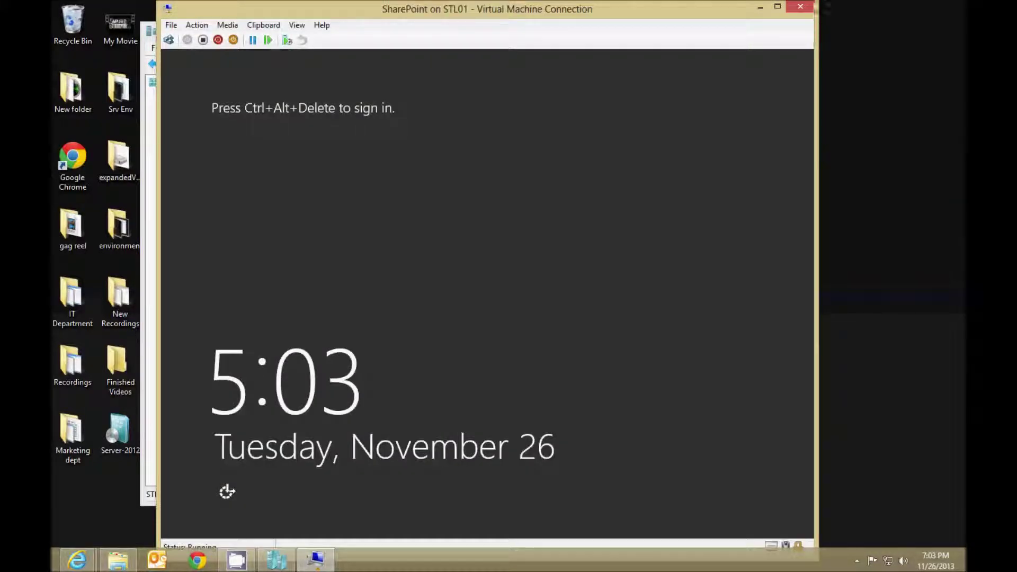
pyautogui.click(800, 6)
pyautogui.click(777, 32)
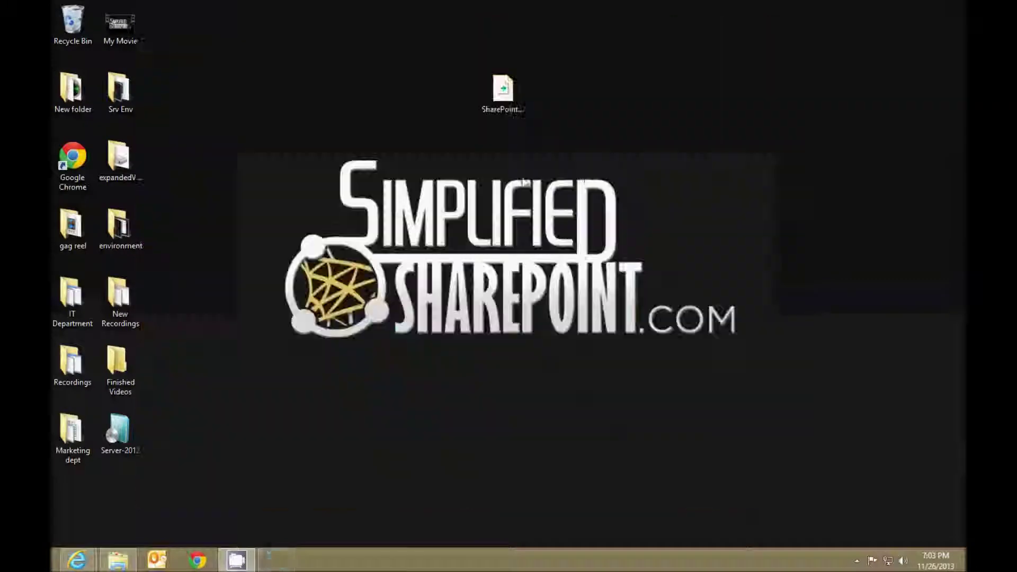